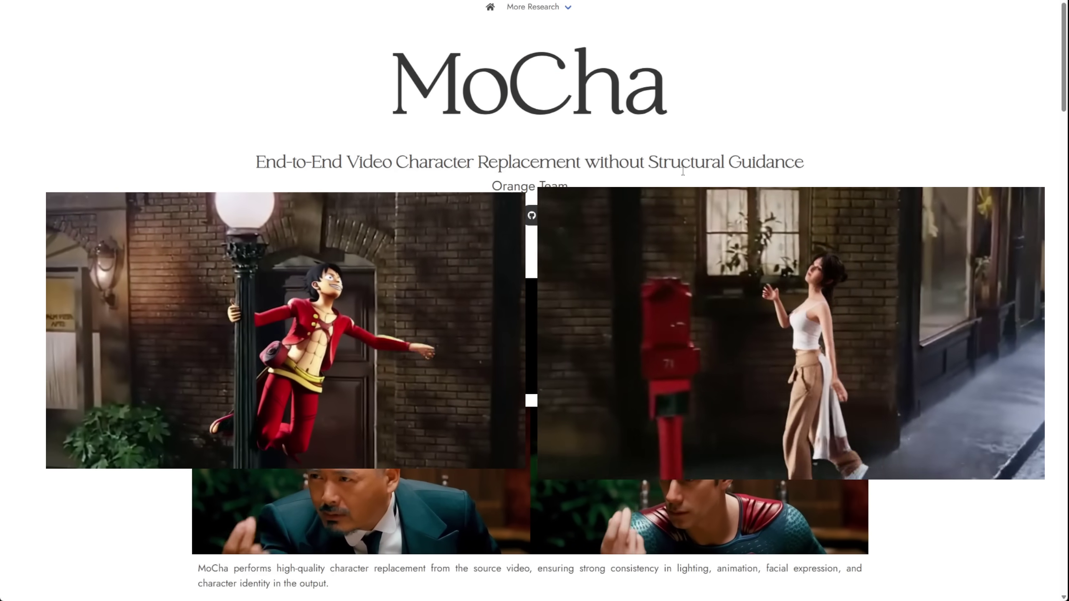
Step: Highlight and clear part of the subtitle, then scroll to 'To start your own character replacement'
drag(682, 163, 789, 165)
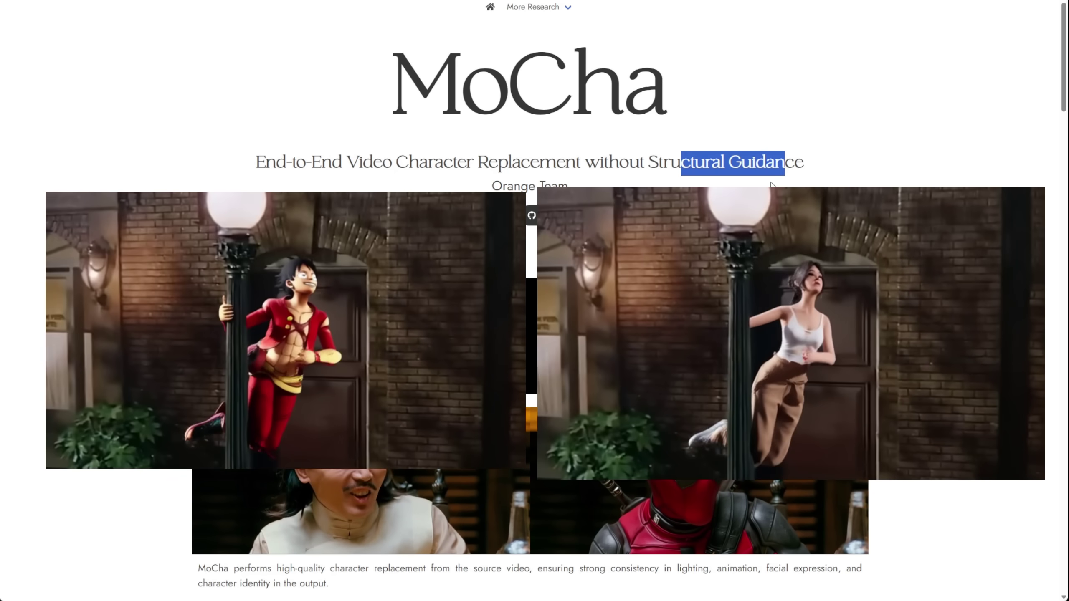
click(772, 187)
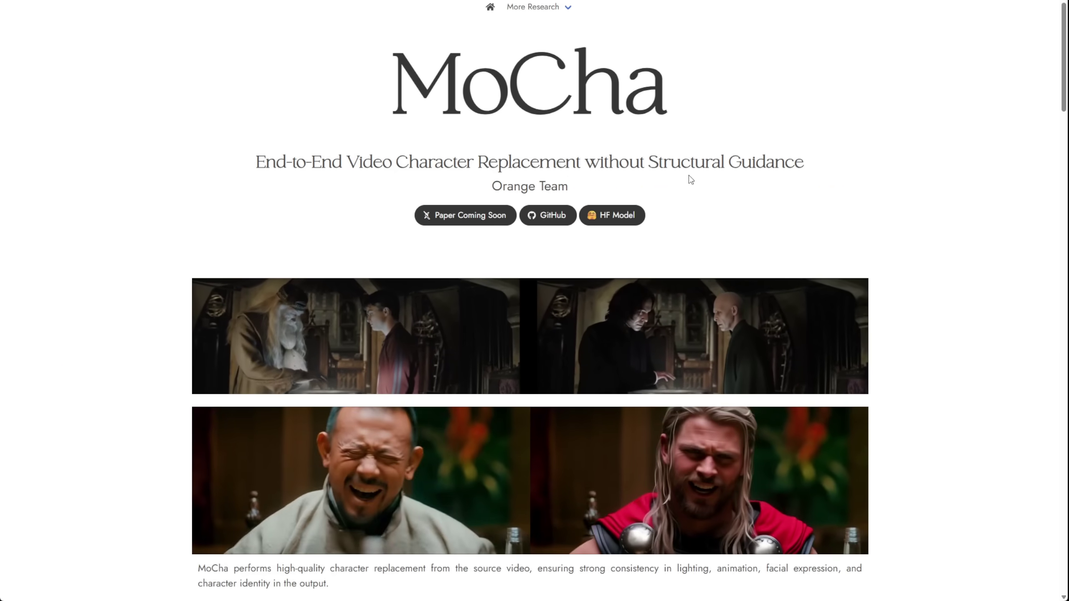
scroll(689, 177, down, 3)
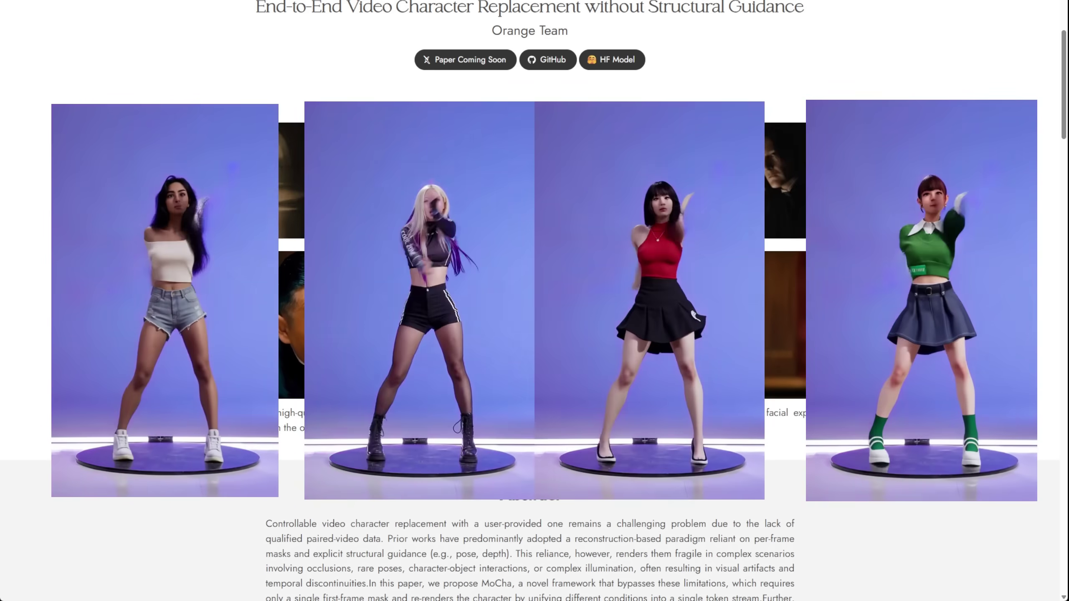
scroll(118, 120, down, 10)
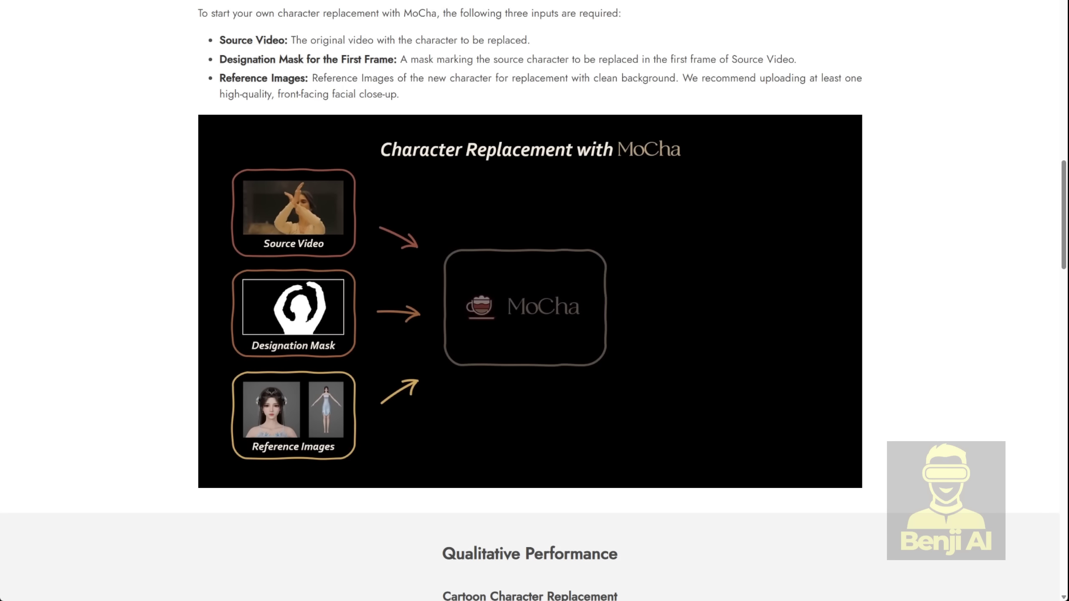
Step: Scrub the explainer through Source Video, Designation Mask and Reference Images, then resume playback
click(210, 462)
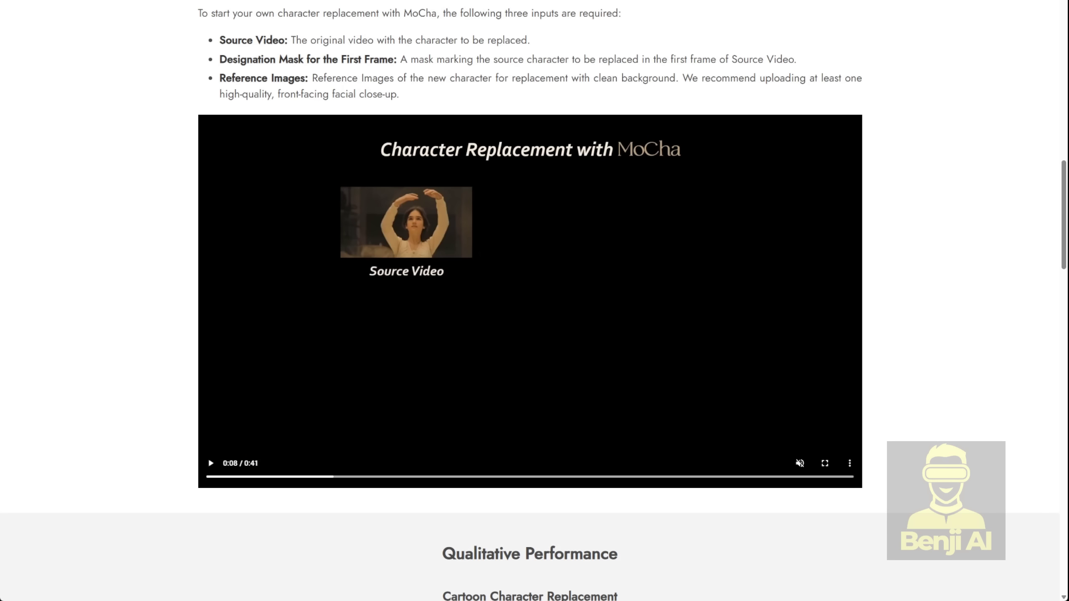
click(418, 477)
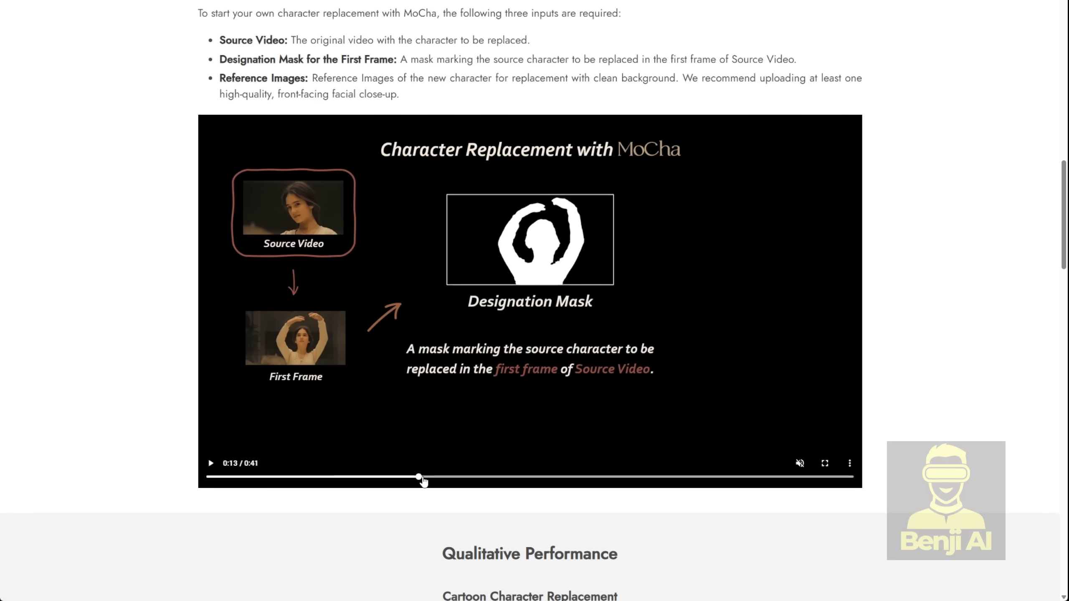
click(514, 477)
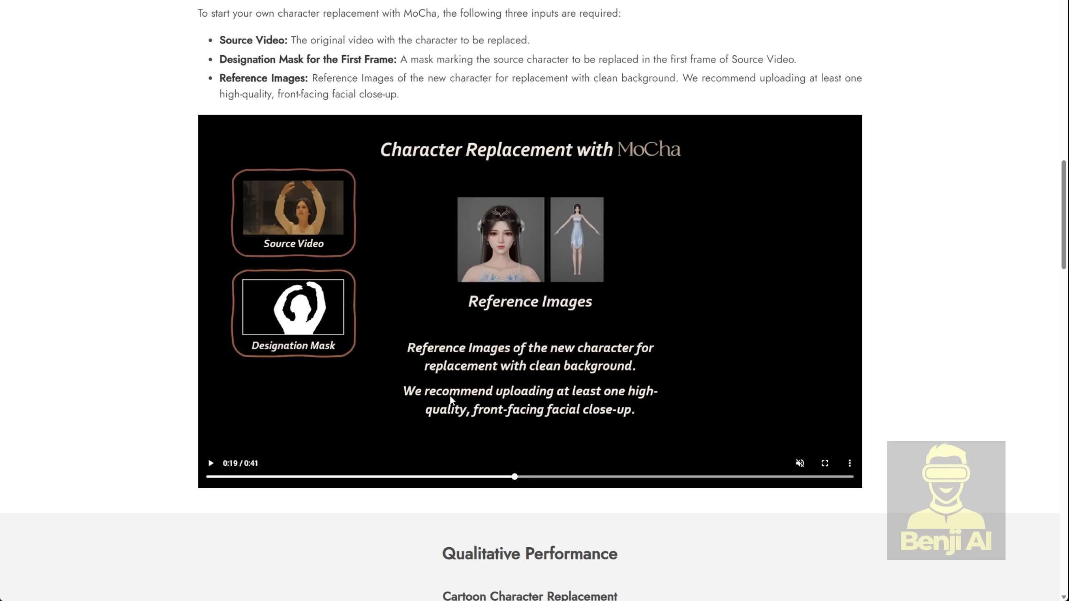
click(404, 400)
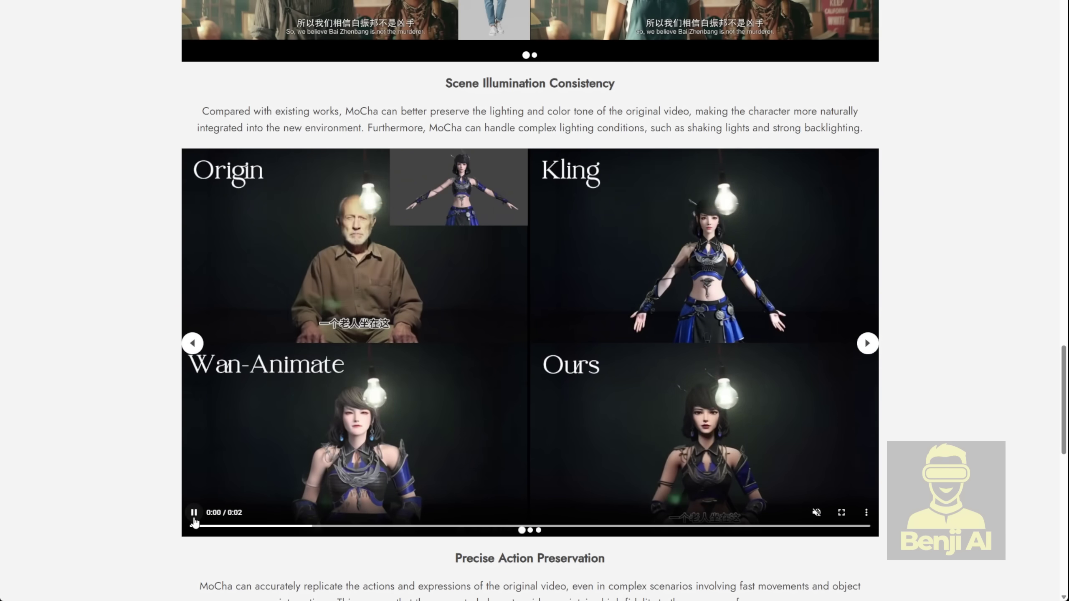
Step: Pause the Scene Illumination Consistency clips, advancing the carousel from the light-bulb to the Spider-Man example
click(194, 515)
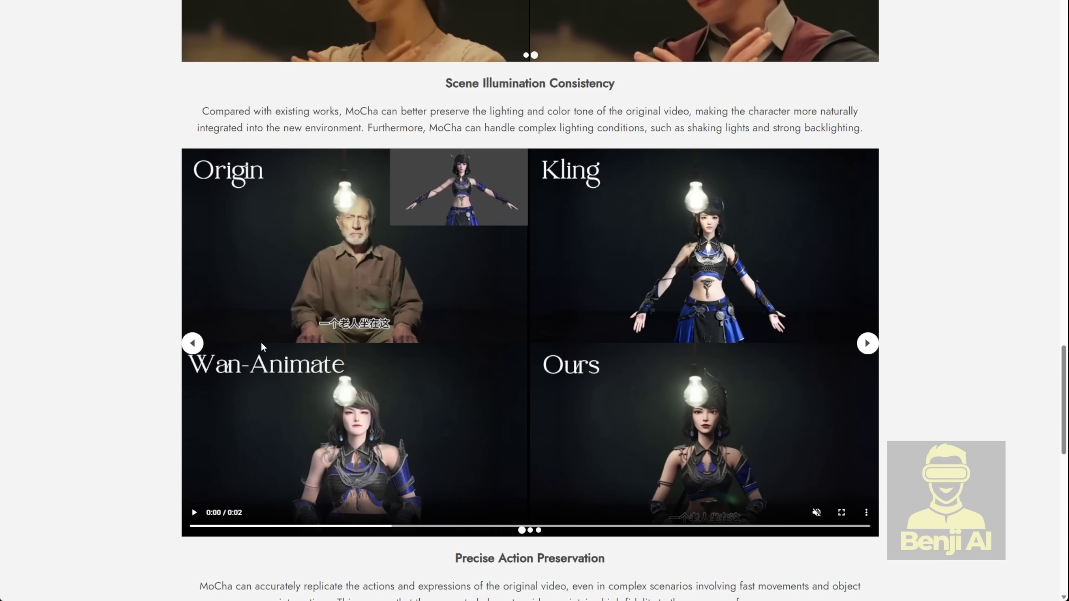
scroll(259, 342, down, 1)
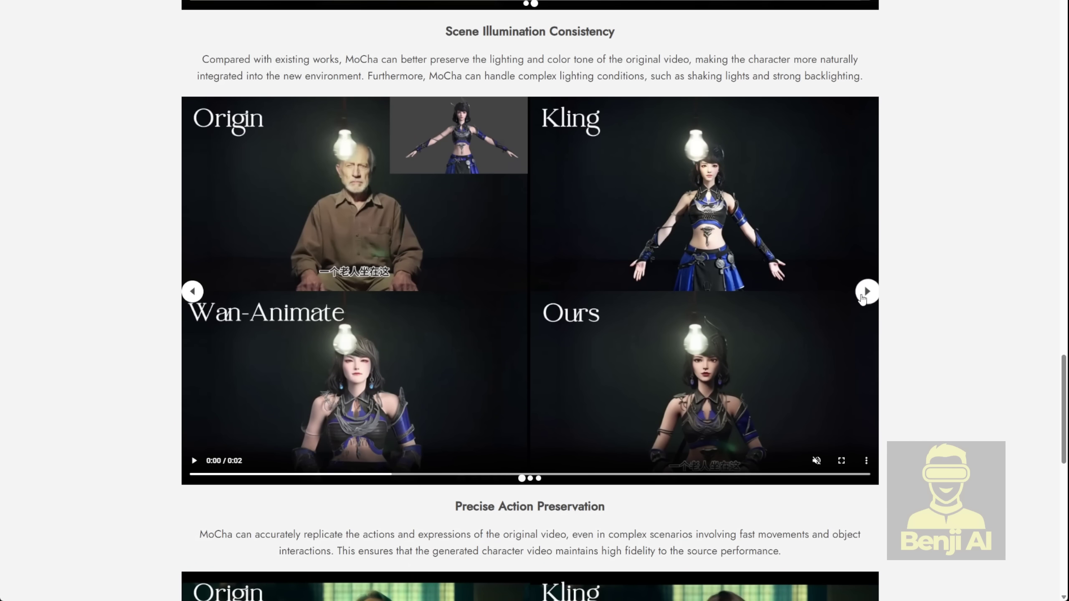
click(863, 297)
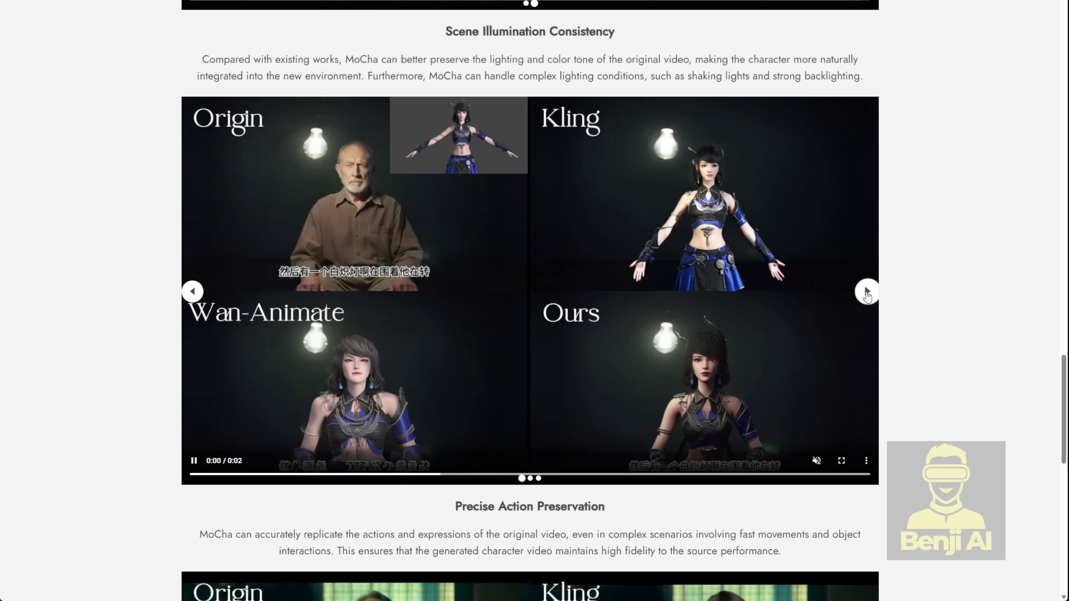
click(195, 462)
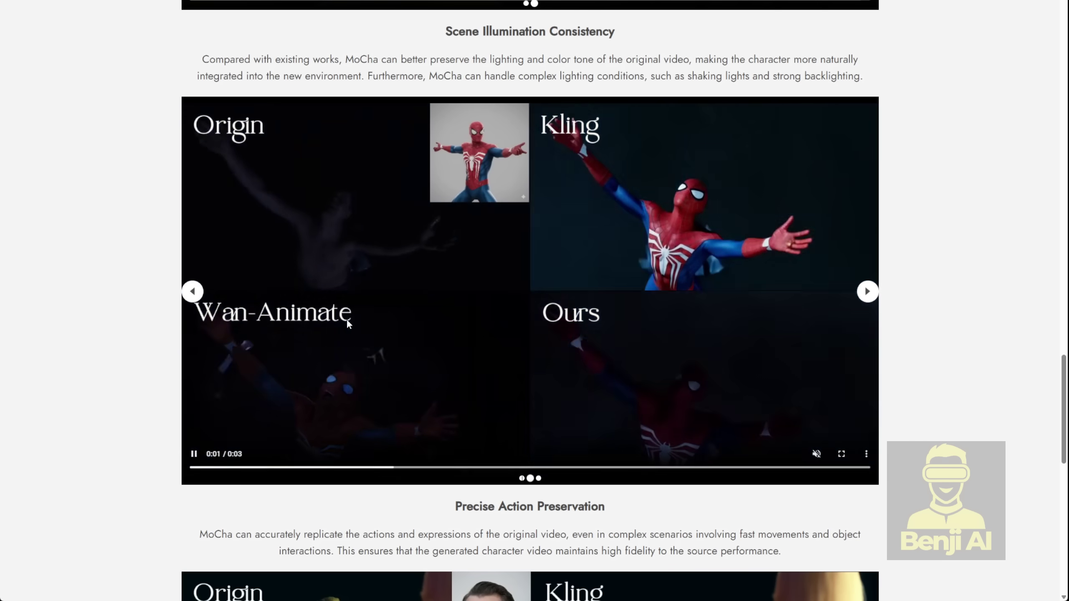
click(194, 455)
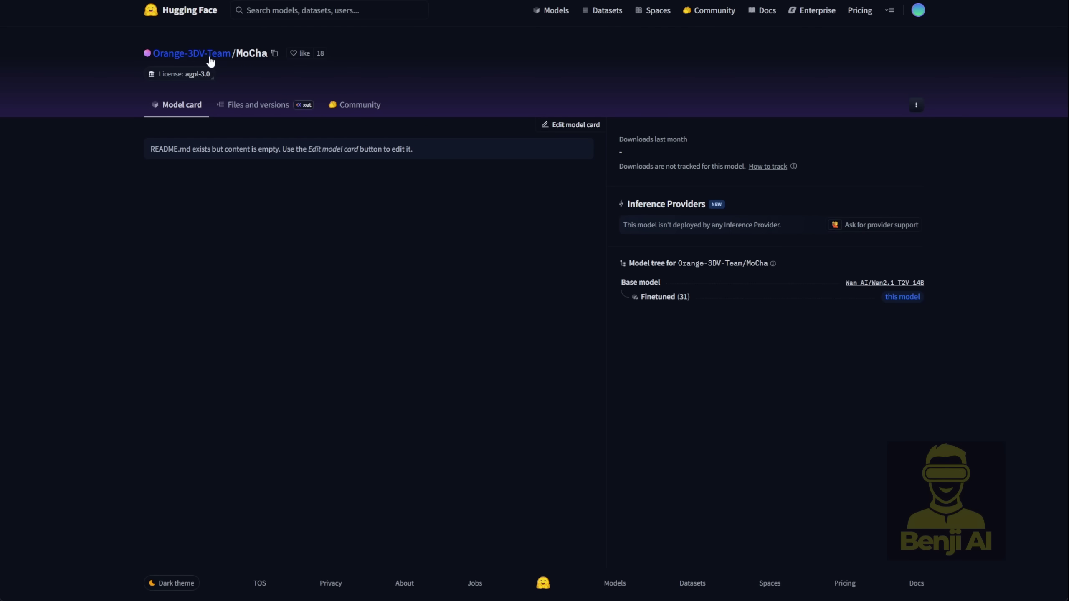
Step: Show the MoCha repository's file list under 'Files and versions' on Hugging Face
mouse_move(207, 61)
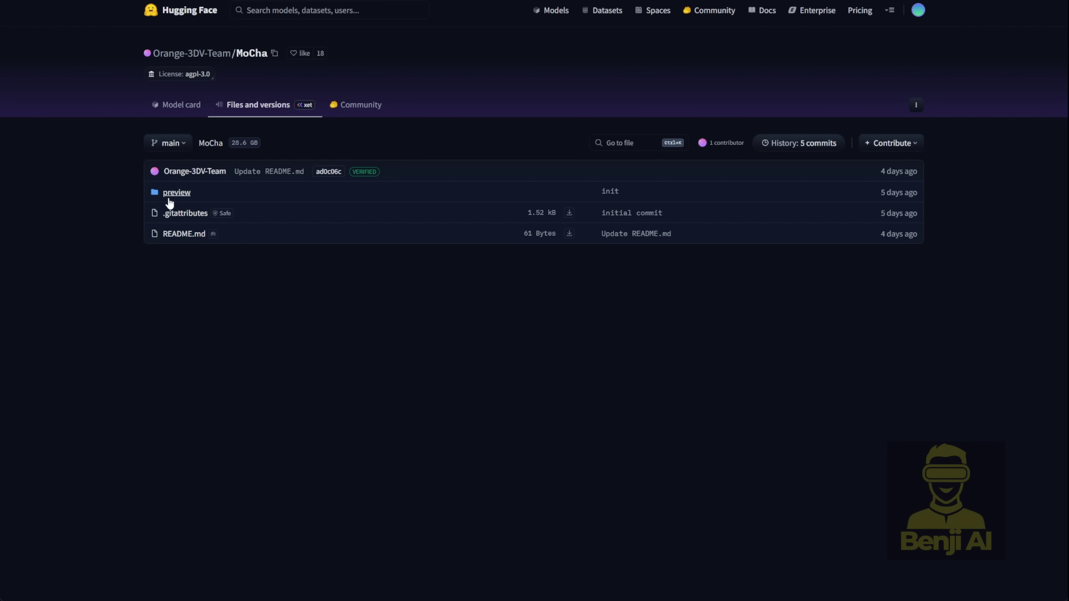
Step: Open the preview folder and highlight the 28.6 GB size of step18500.ckpt
click(183, 200)
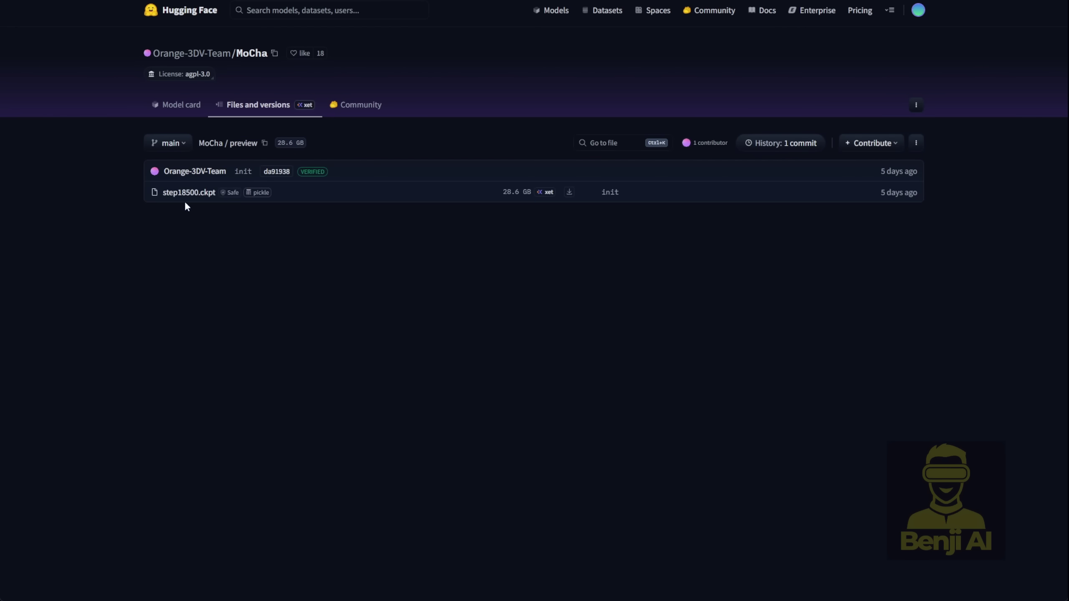
drag(502, 192, 531, 193)
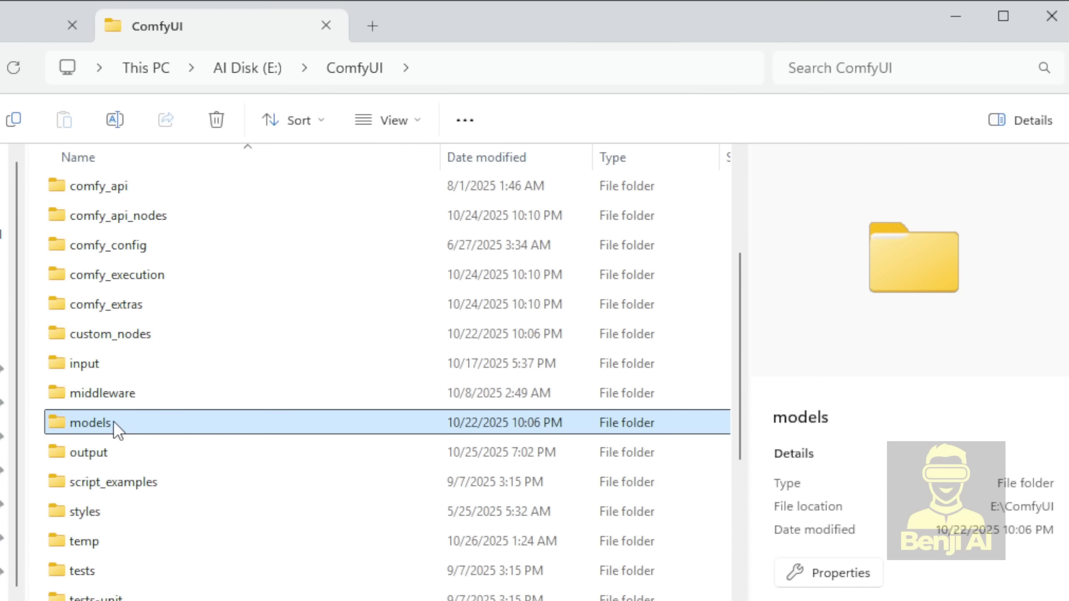
Step: Browse to models/diffusion_models/Wan2_1 and view the 13.3 GB Wan2_1_mocha-14B-preview fp8 file's details
double_click(116, 423)
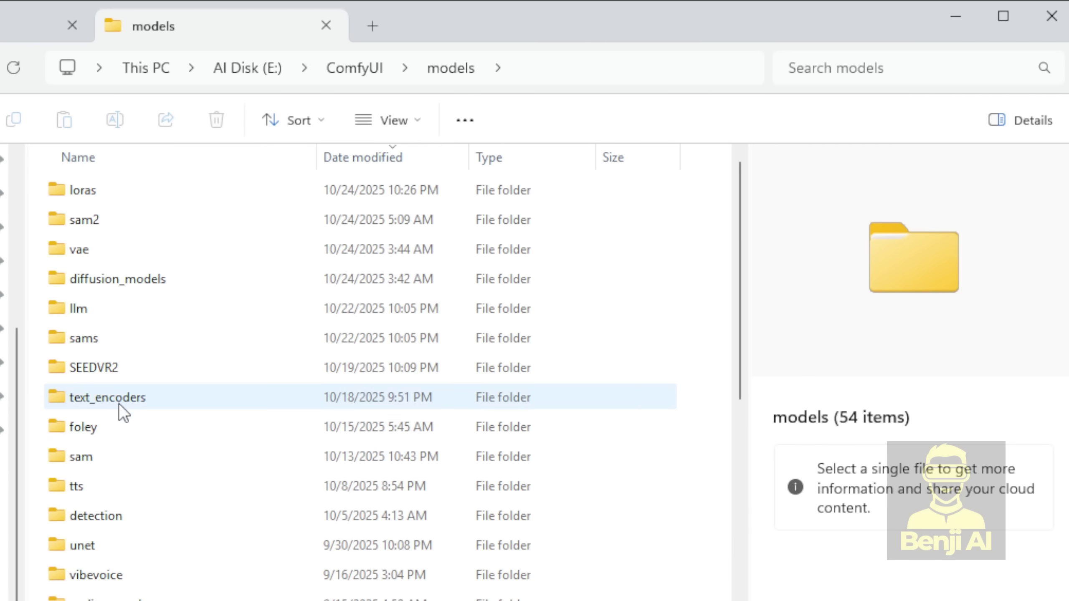
click(118, 283)
double_click(88, 279)
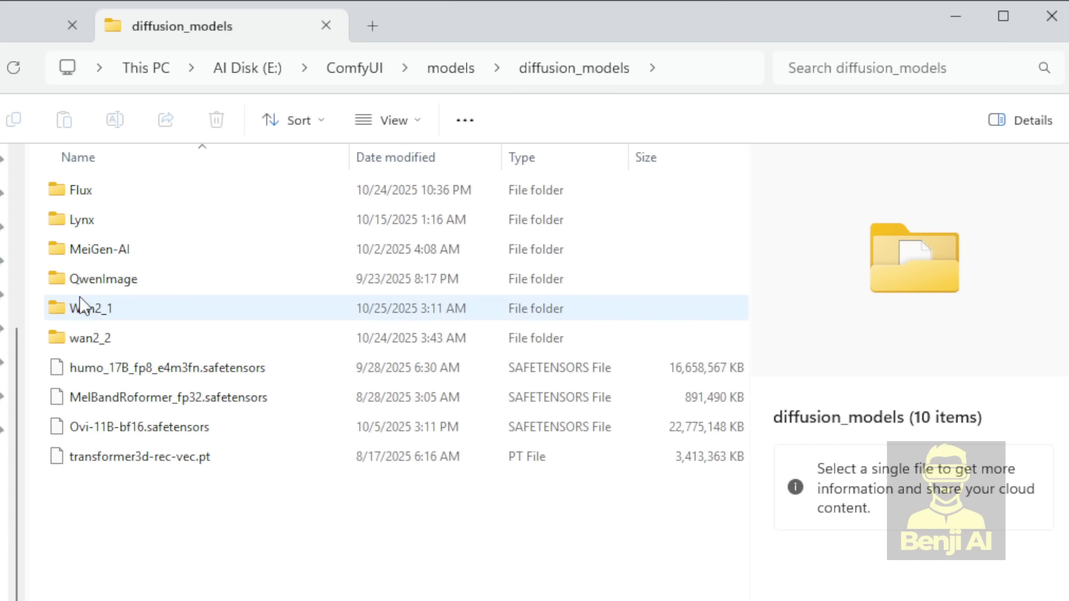
click(87, 308)
double_click(100, 306)
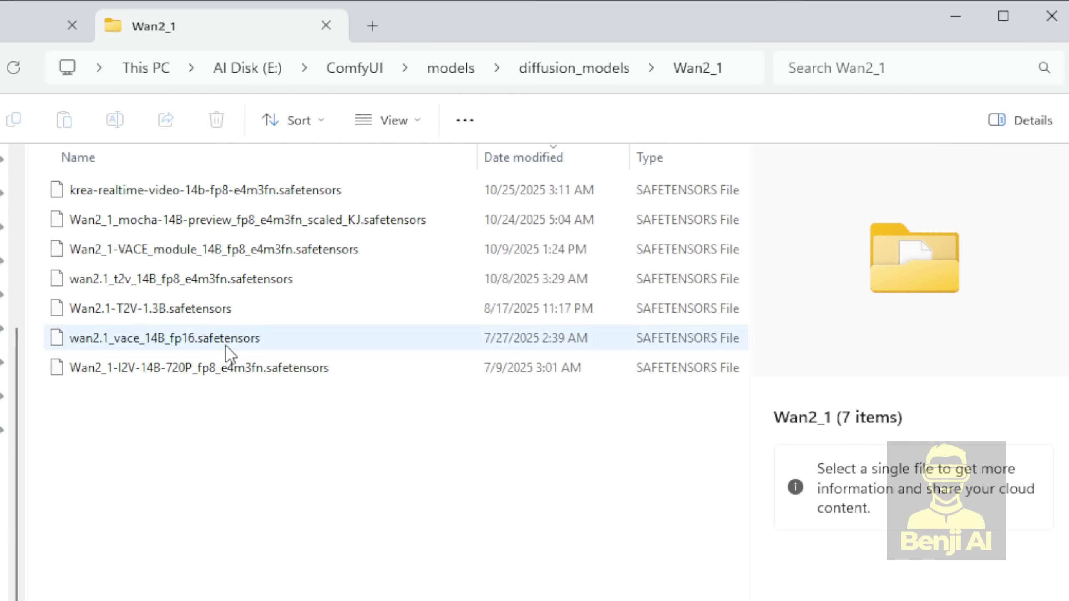
click(116, 225)
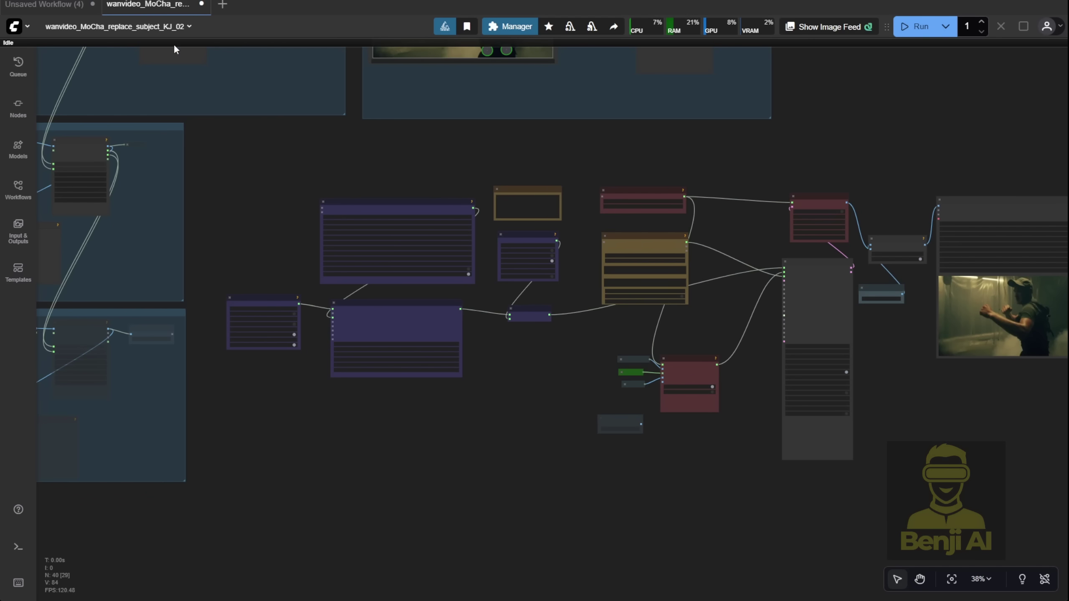
Step: Open the Video Combine node's options menu and dismiss it without changes
scroll(214, 250, down, 4)
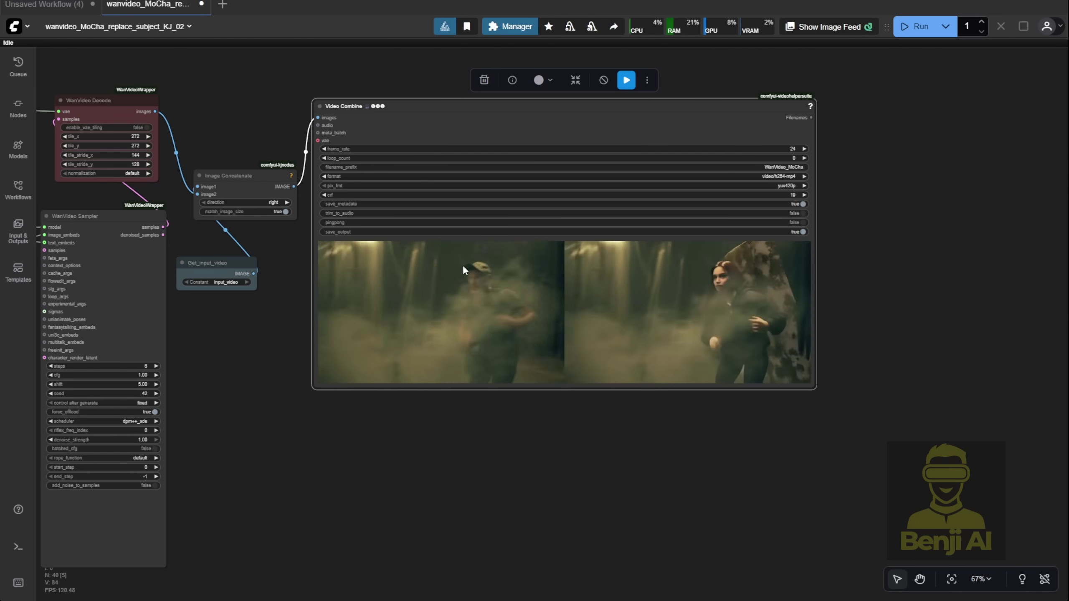
right_click(513, 309)
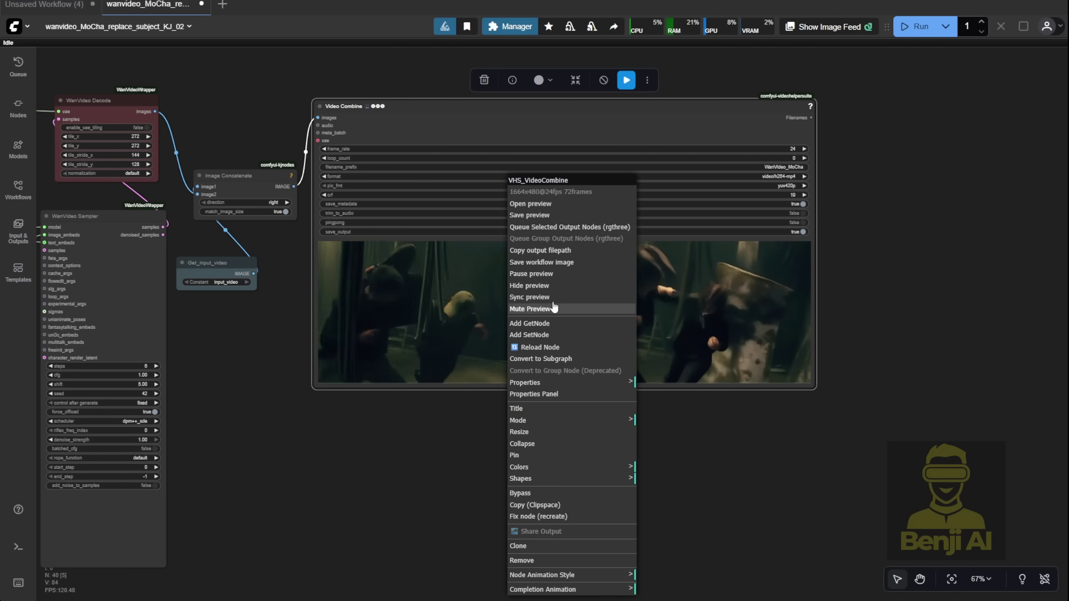
click(562, 273)
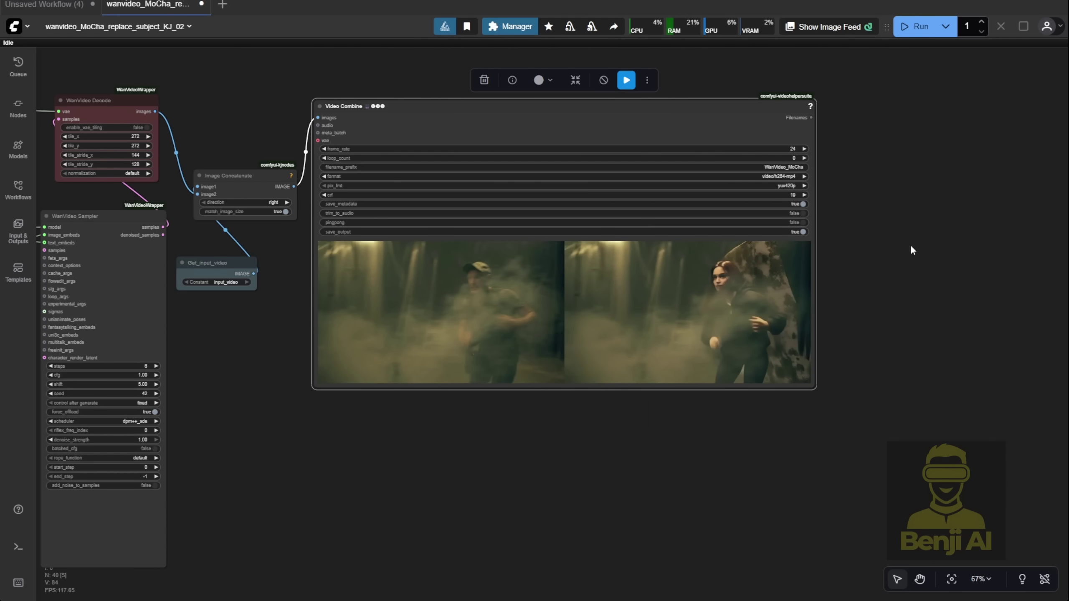
Step: Pan and zoom the canvas to the TextEncode Cached node
scroll(360, 475, down, 3)
drag(359, 475, 901, 456)
scroll(375, 235, up, 4)
scroll(406, 268, up, 5)
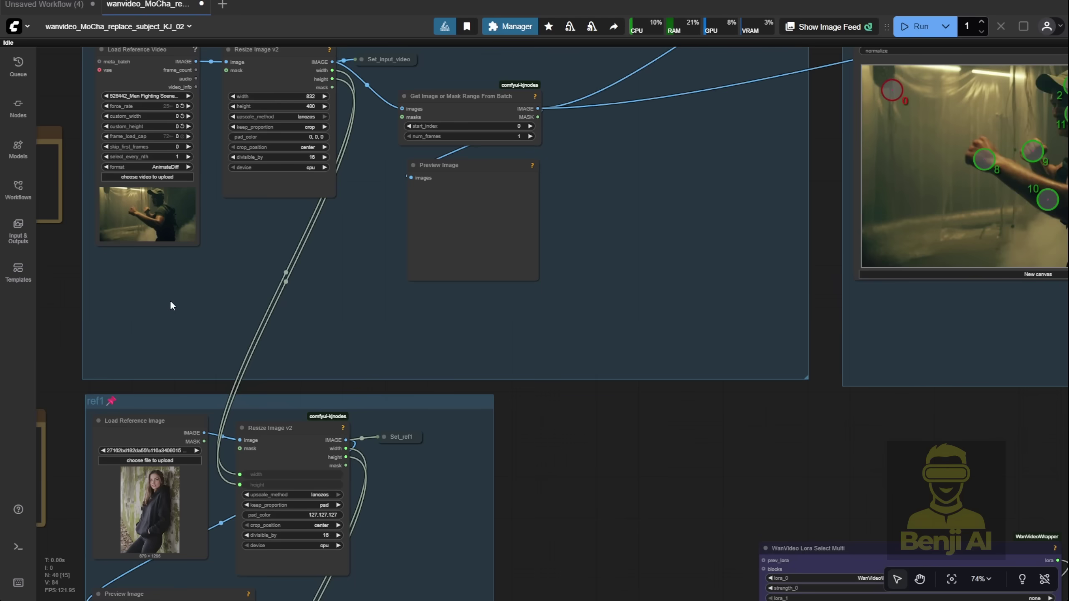
drag(171, 299, 176, 361)
scroll(166, 320, up, 4)
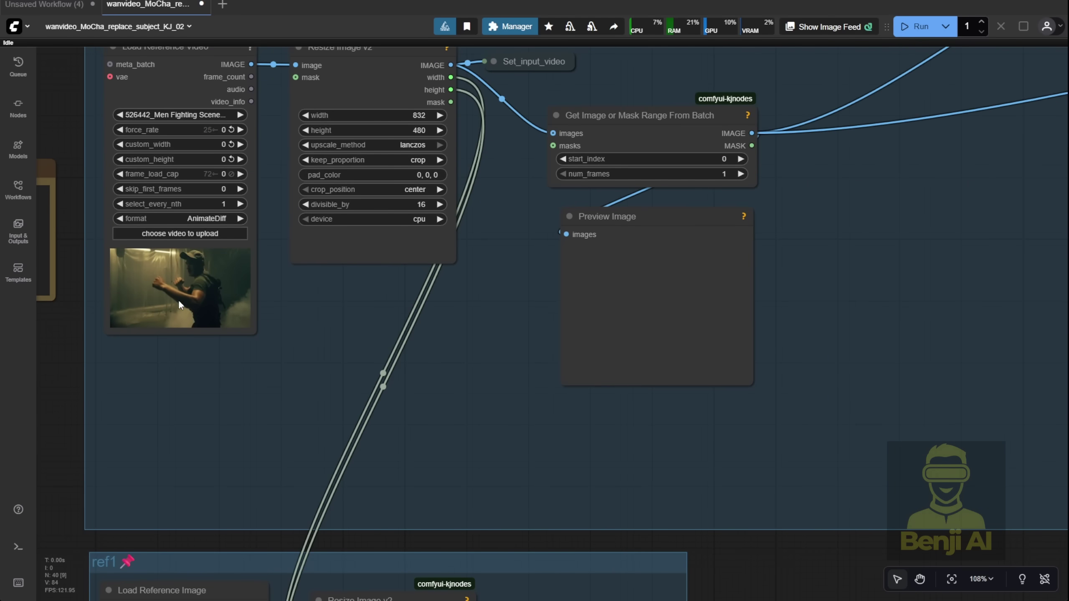
scroll(171, 293, up, 9)
right_click(168, 281)
click(225, 270)
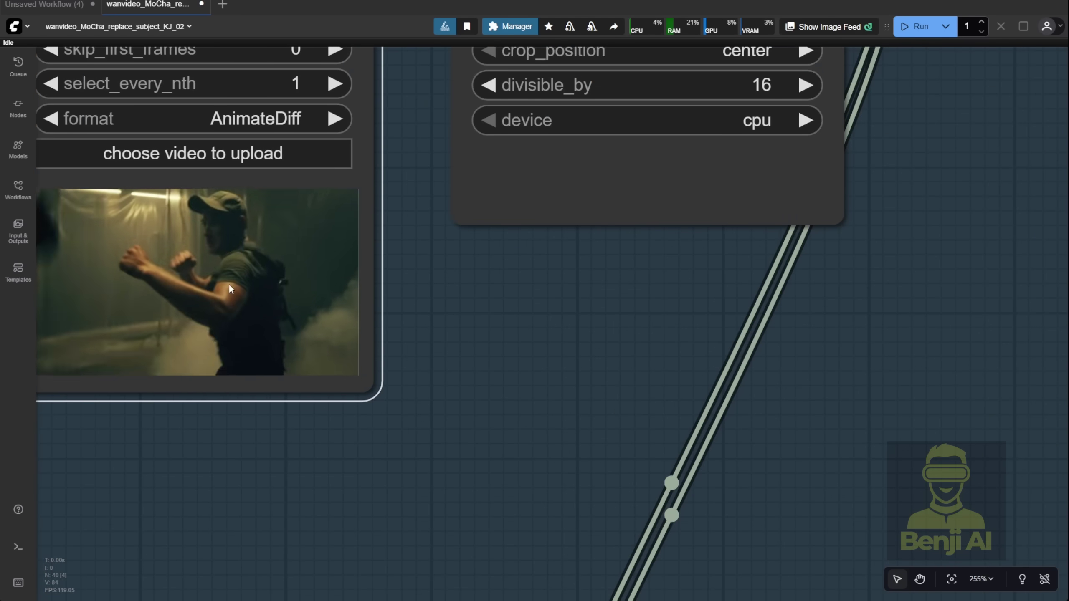
drag(345, 486, 492, 499)
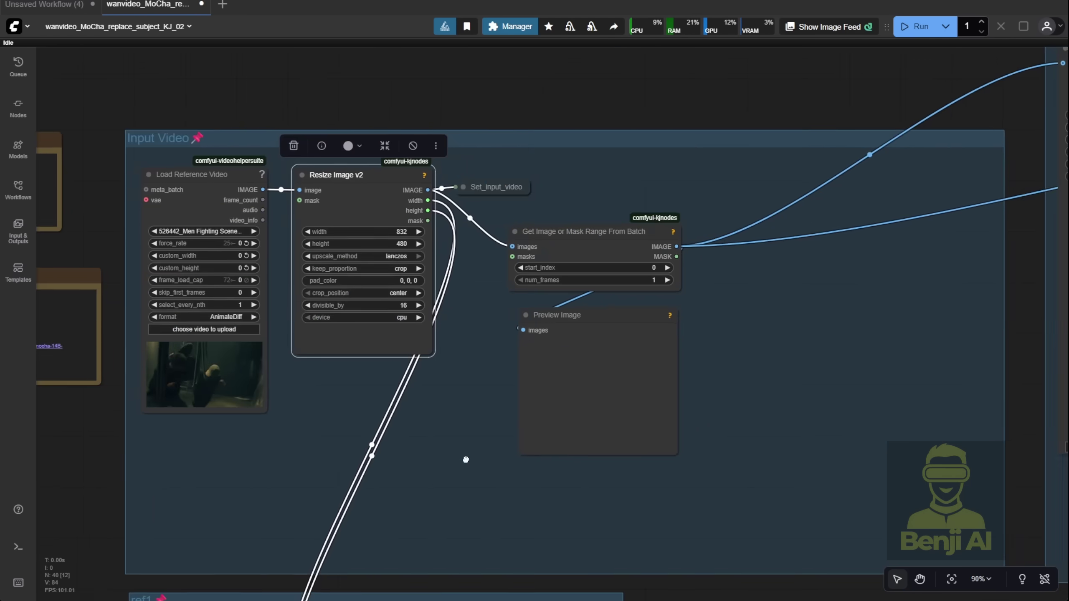
drag(466, 456, 383, 474)
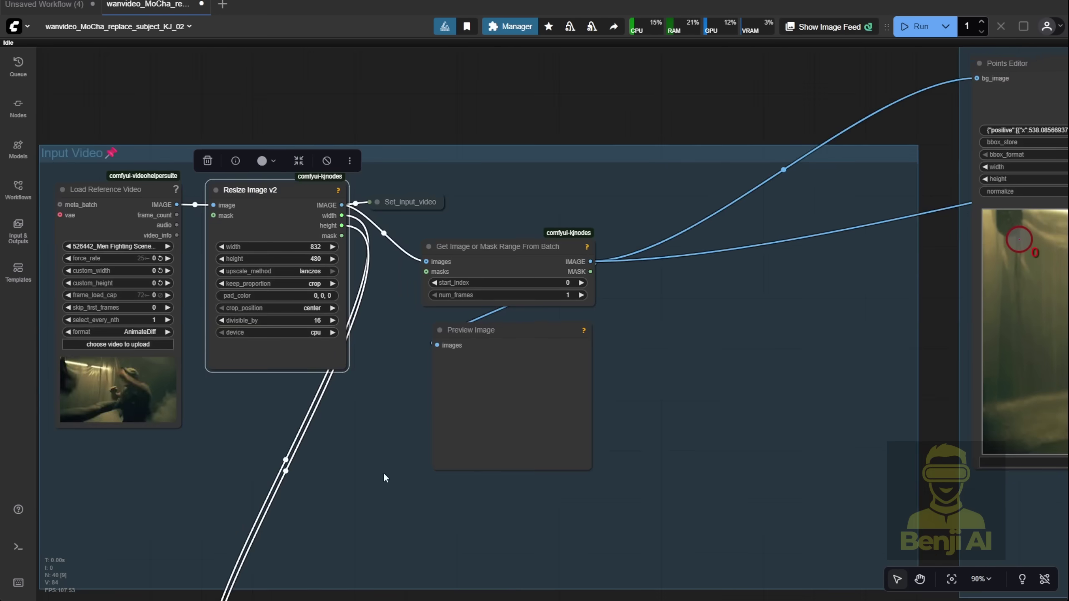
scroll(475, 337, up, 3)
click(523, 228)
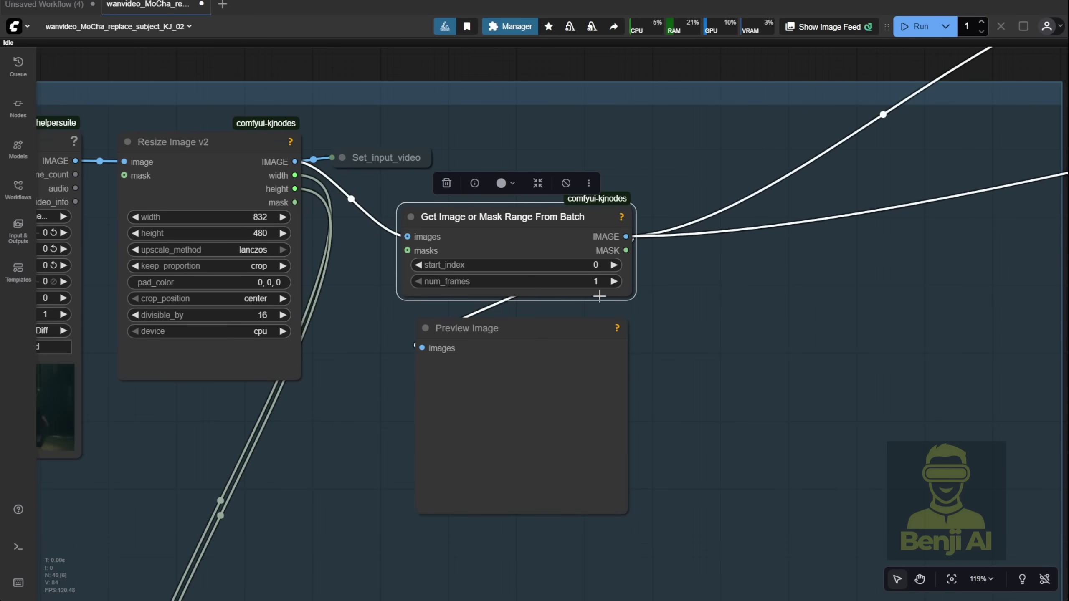
scroll(522, 306, up, 7)
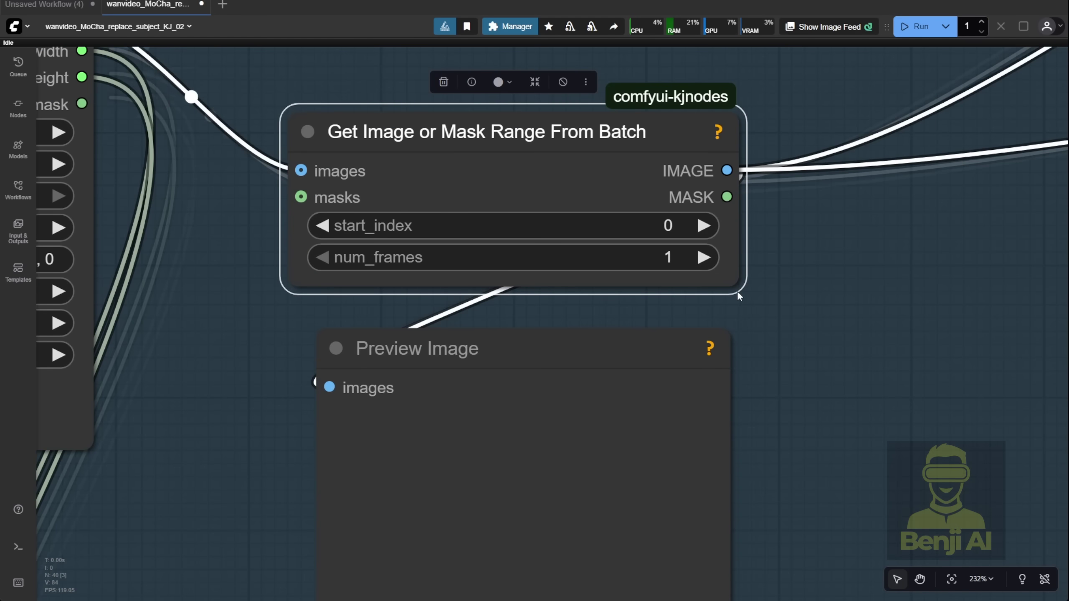
scroll(739, 294, down, 5)
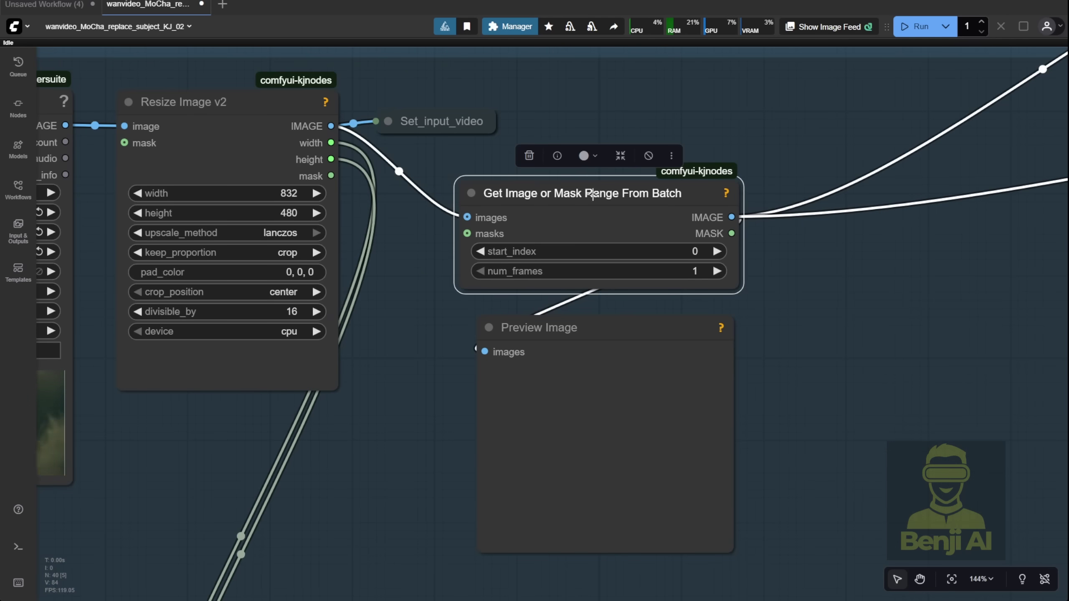
Step: Bring the First Frame Mask group into view and inspect the Points Editor and Load SAM2Model nodes
drag(945, 306, 471, 420)
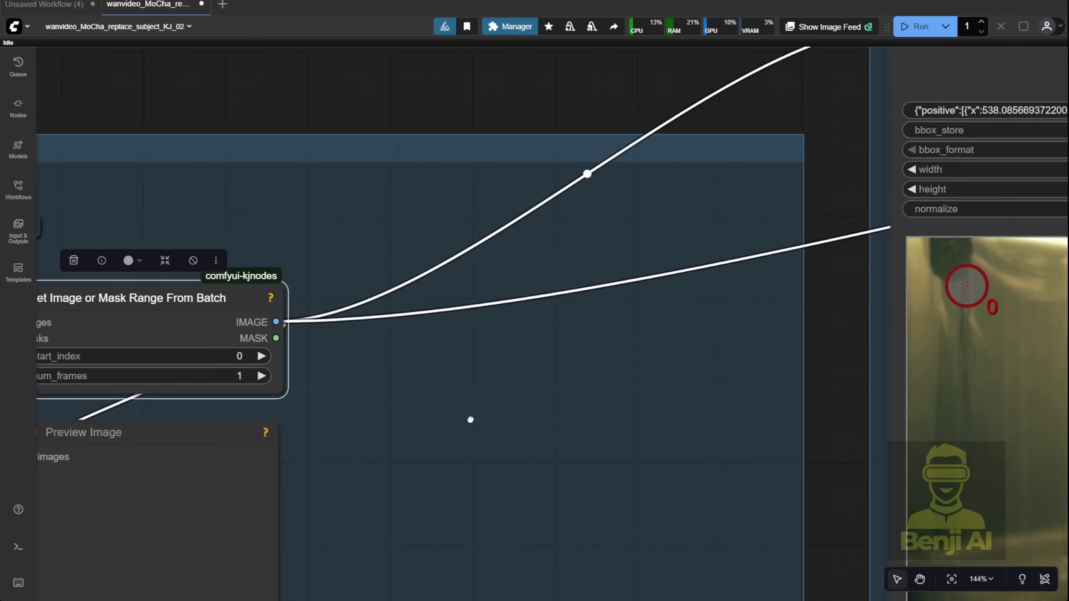
scroll(547, 400, down, 3)
scroll(612, 384, down, 2)
drag(704, 394, 336, 381)
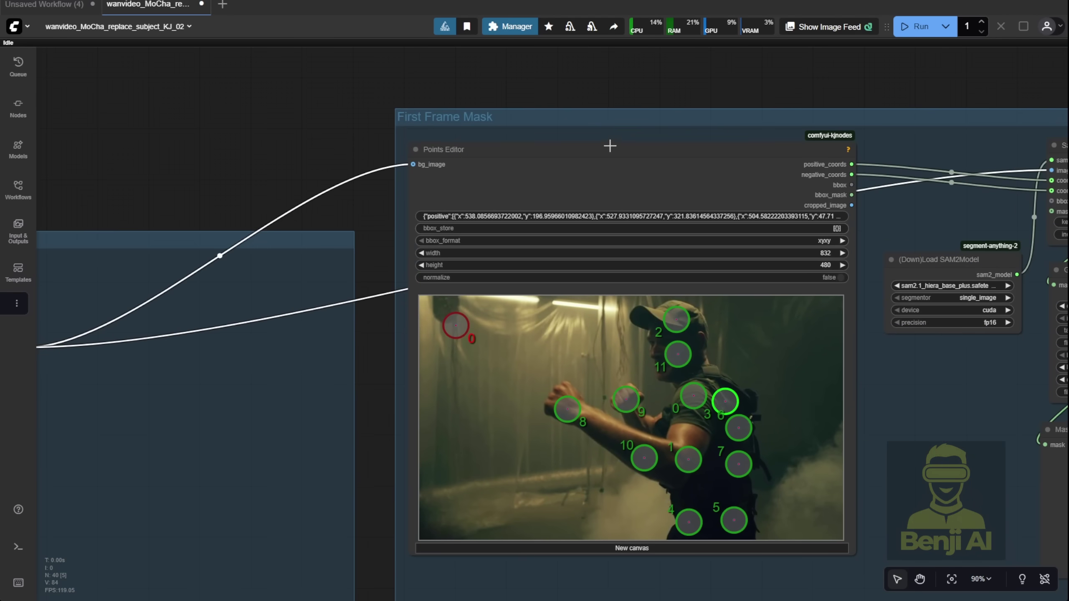
click(609, 148)
drag(958, 408, 583, 341)
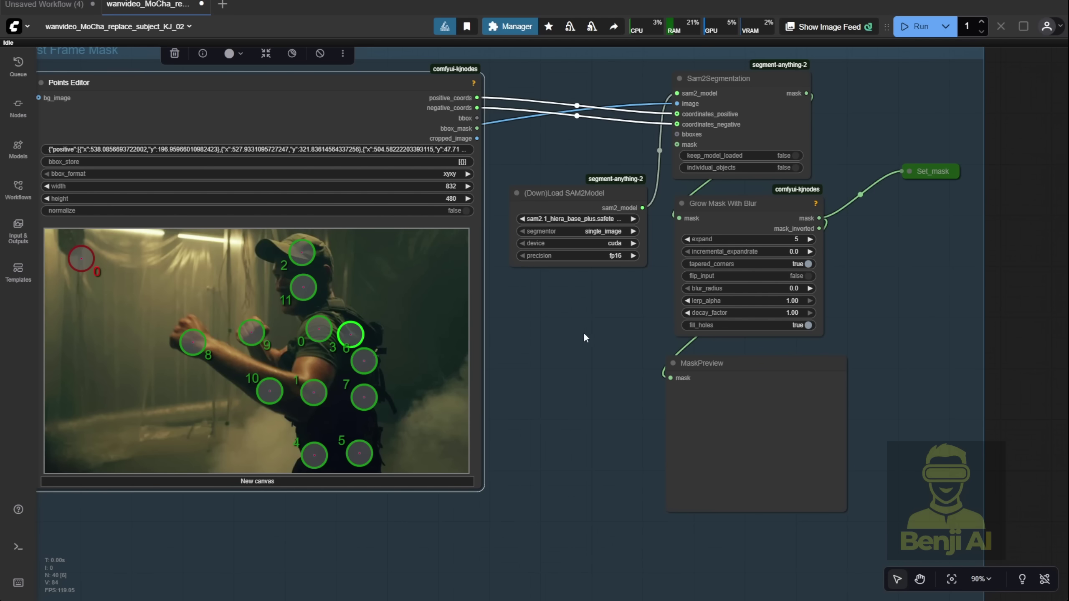
scroll(648, 290, up, 4)
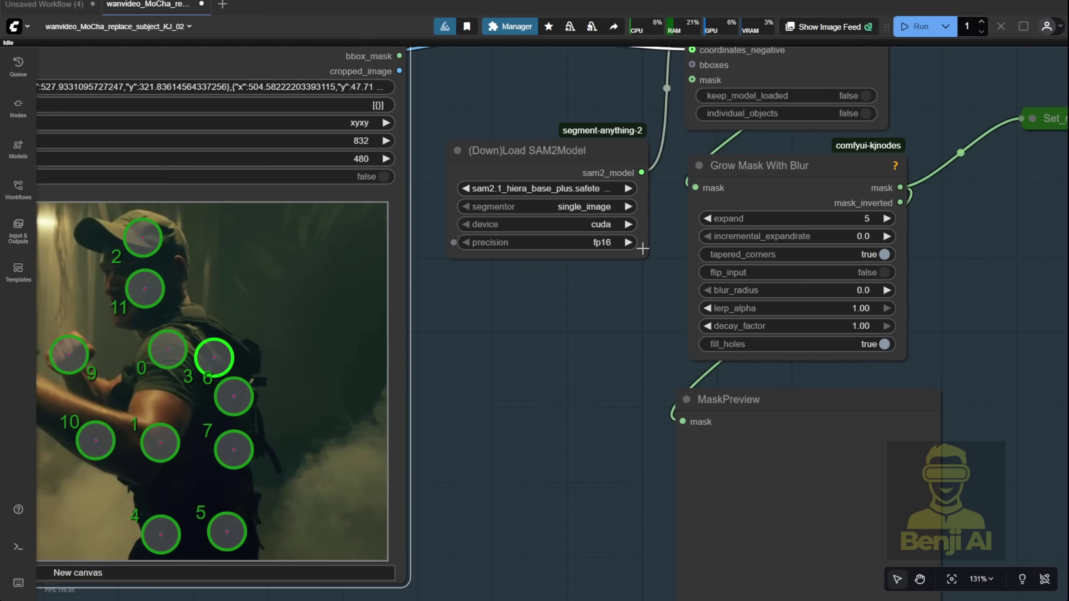
scroll(587, 238, up, 4)
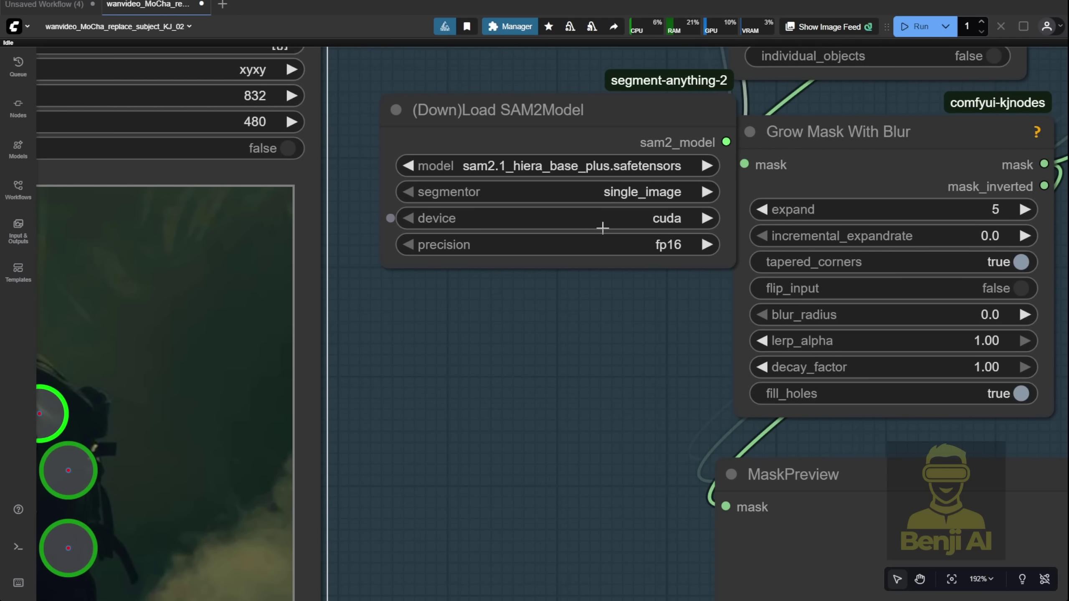
click(497, 121)
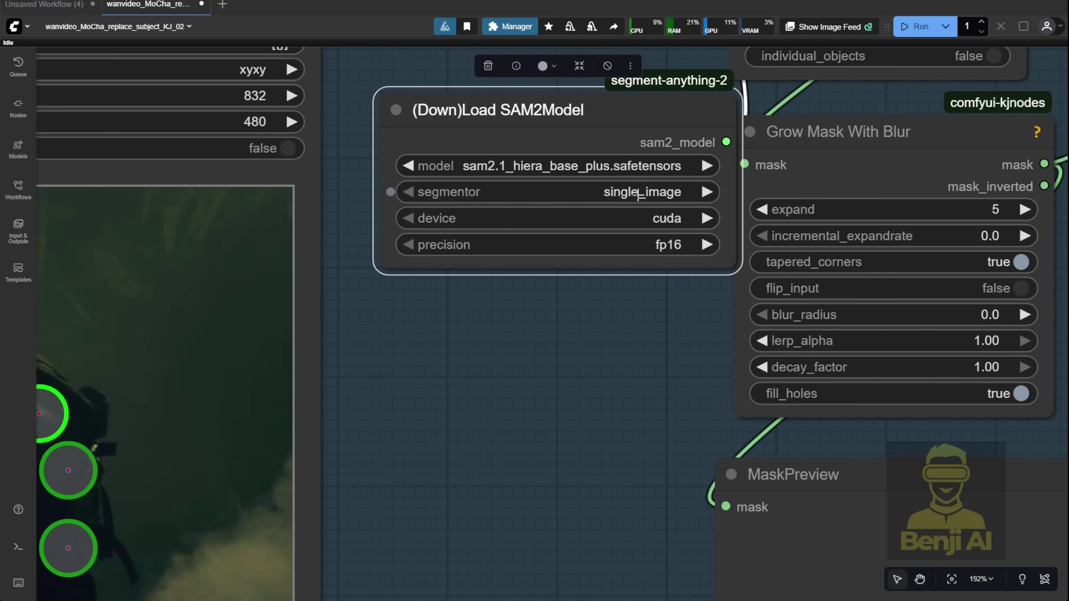
Step: Frame the First Frame Mask group and zoom into MaskPreview's white 832×480 fighter silhouette
scroll(603, 362, down, 9)
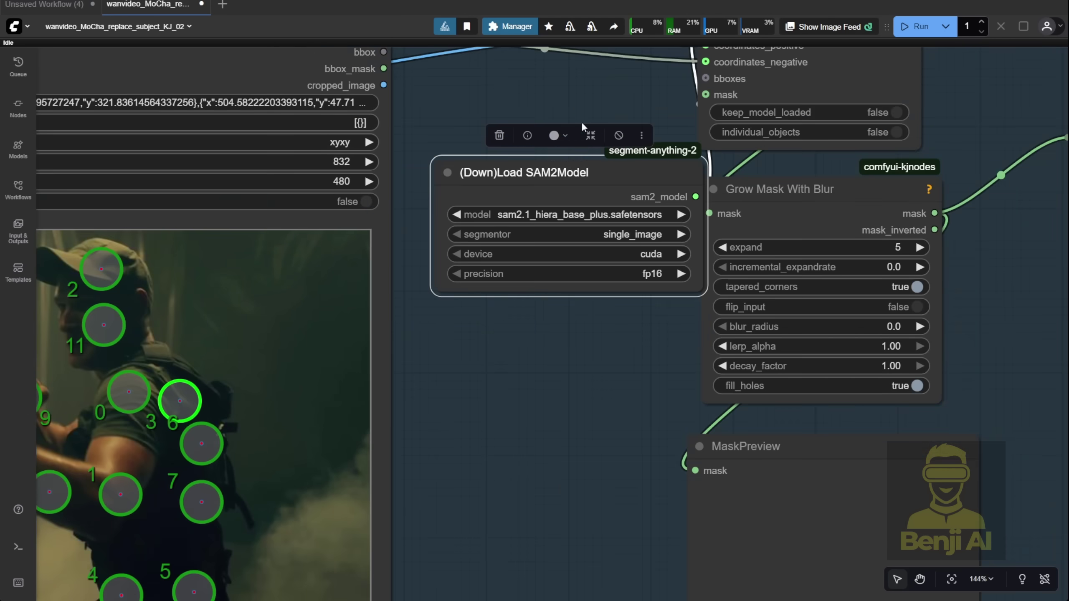
scroll(642, 411, down, 6)
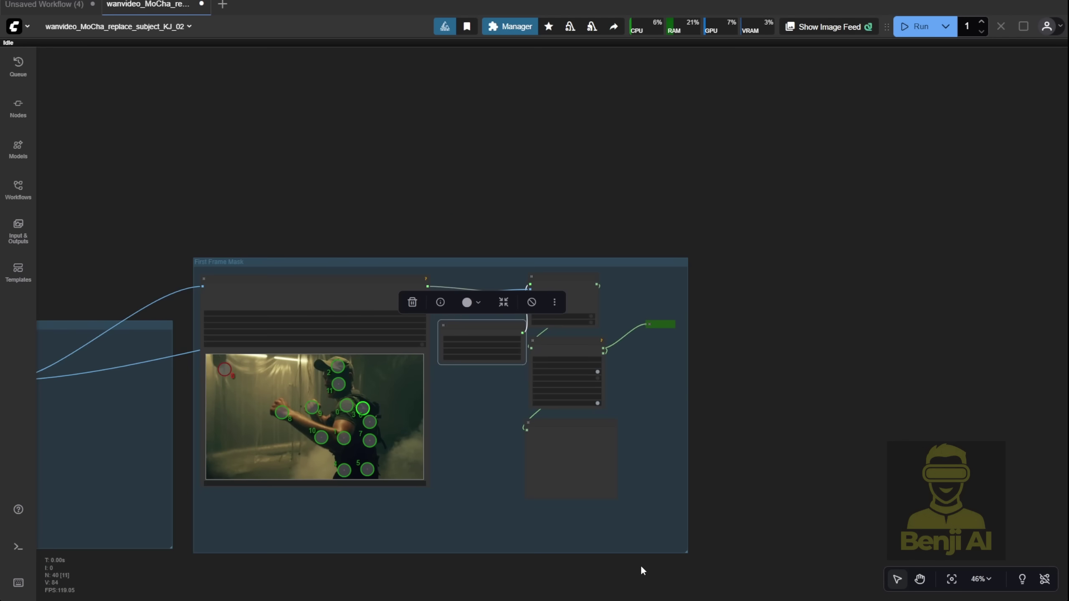
drag(640, 568, 700, 179)
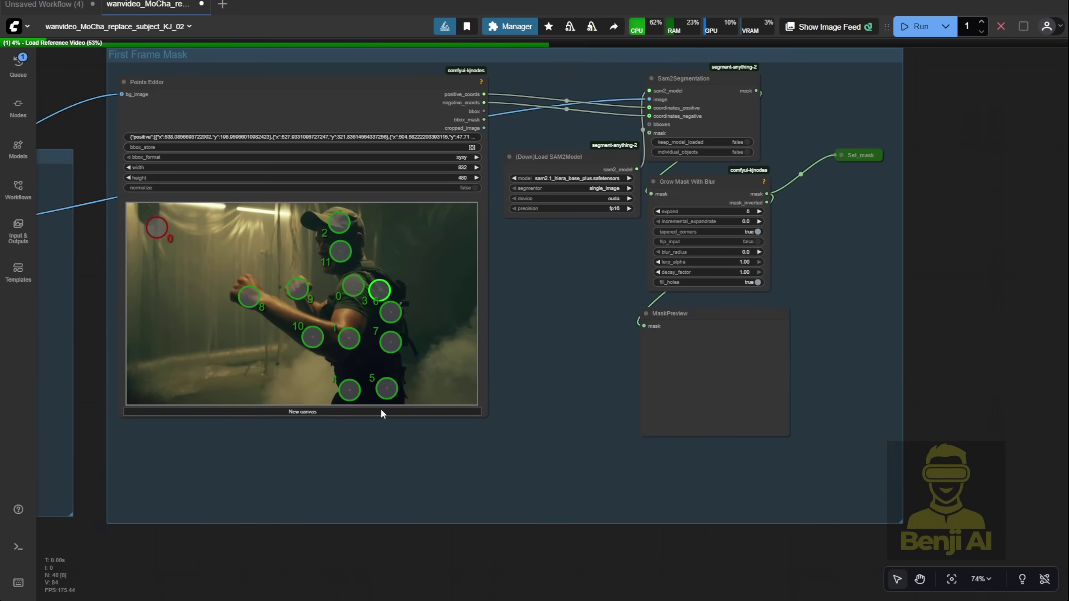
scroll(381, 408, down, 2)
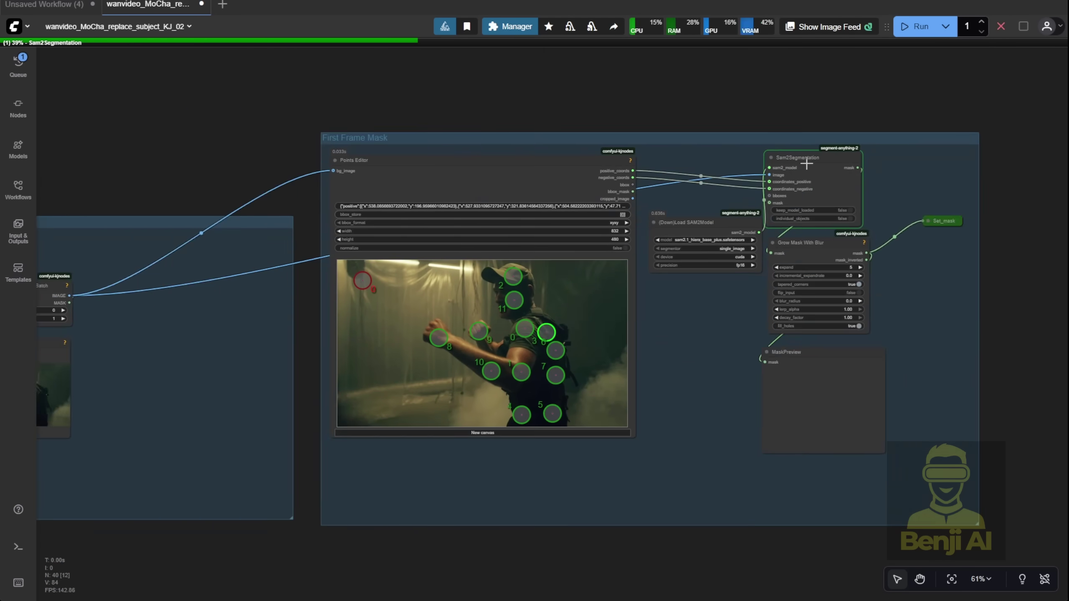
drag(799, 436, 628, 377)
drag(697, 461, 666, 330)
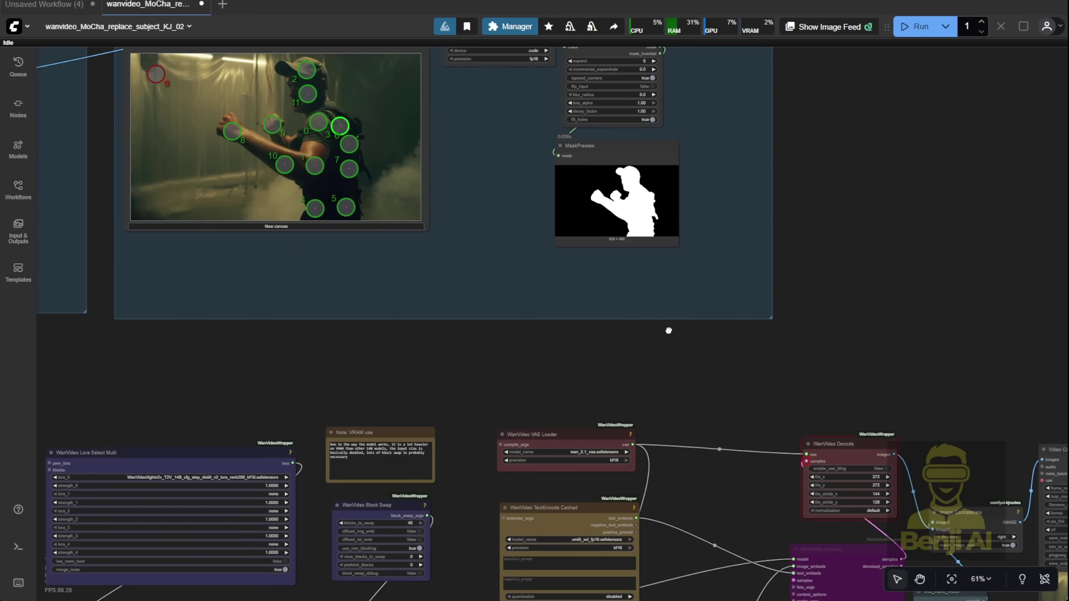
scroll(667, 333, up, 8)
drag(660, 281, 606, 409)
scroll(650, 370, up, 3)
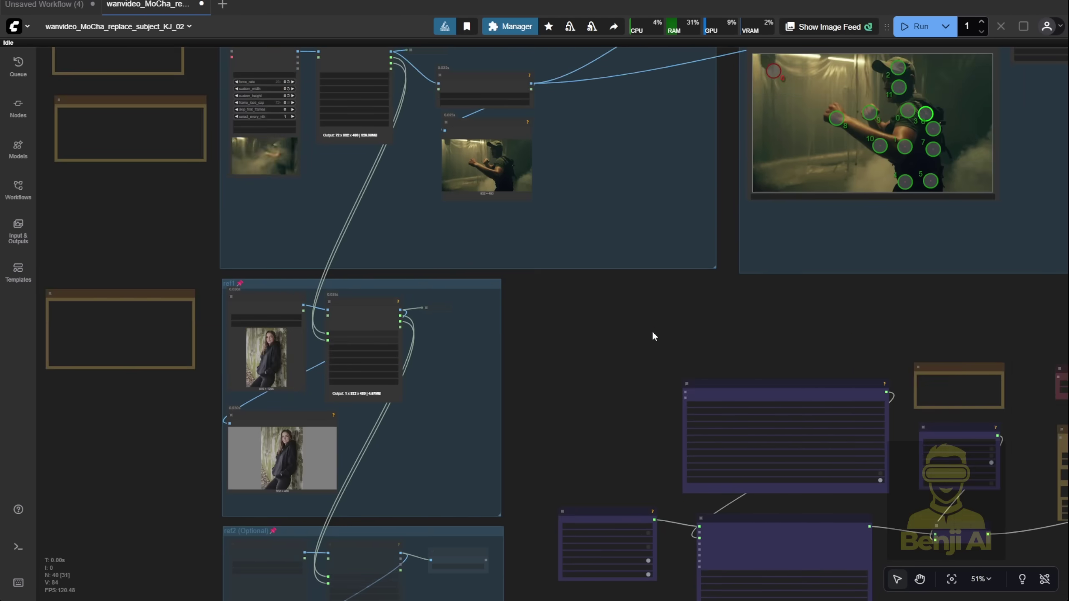
scroll(652, 335, up, 3)
scroll(310, 252, up, 3)
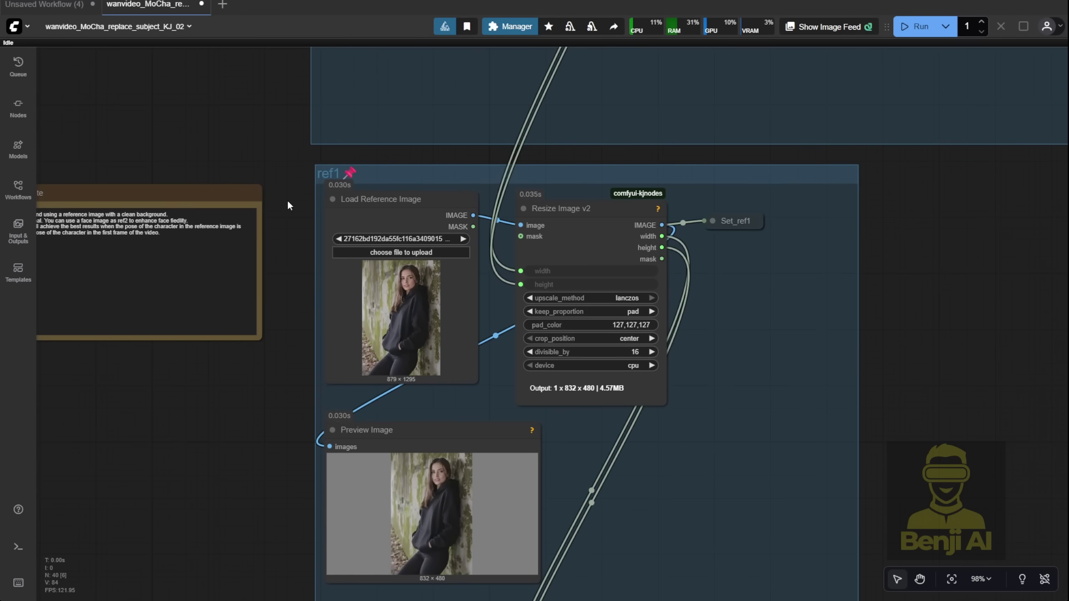
drag(288, 202, 438, 155)
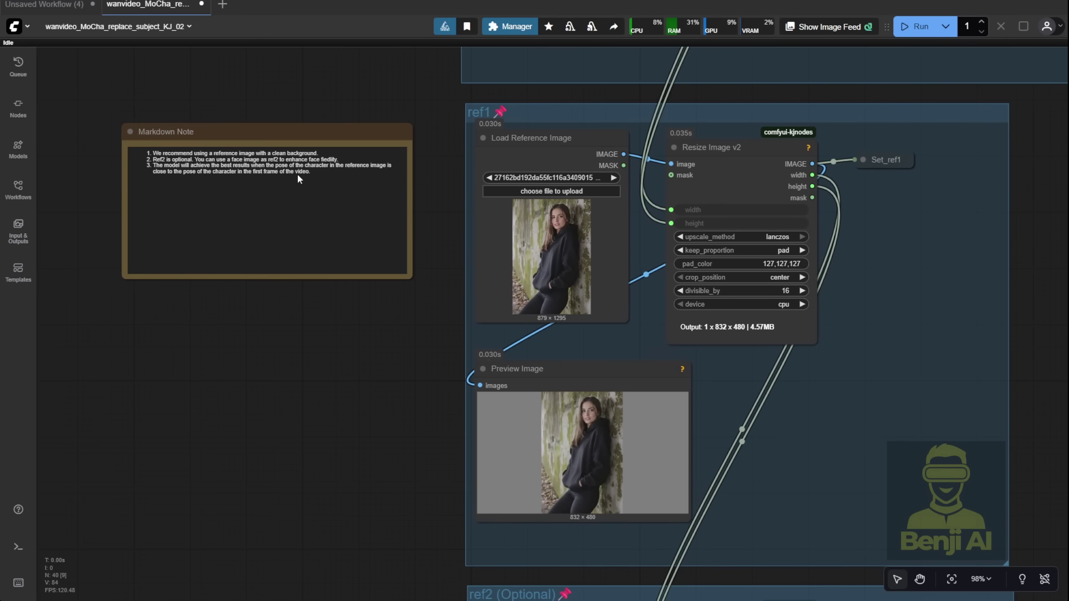
scroll(313, 118, up, 4)
drag(86, 171, 417, 172)
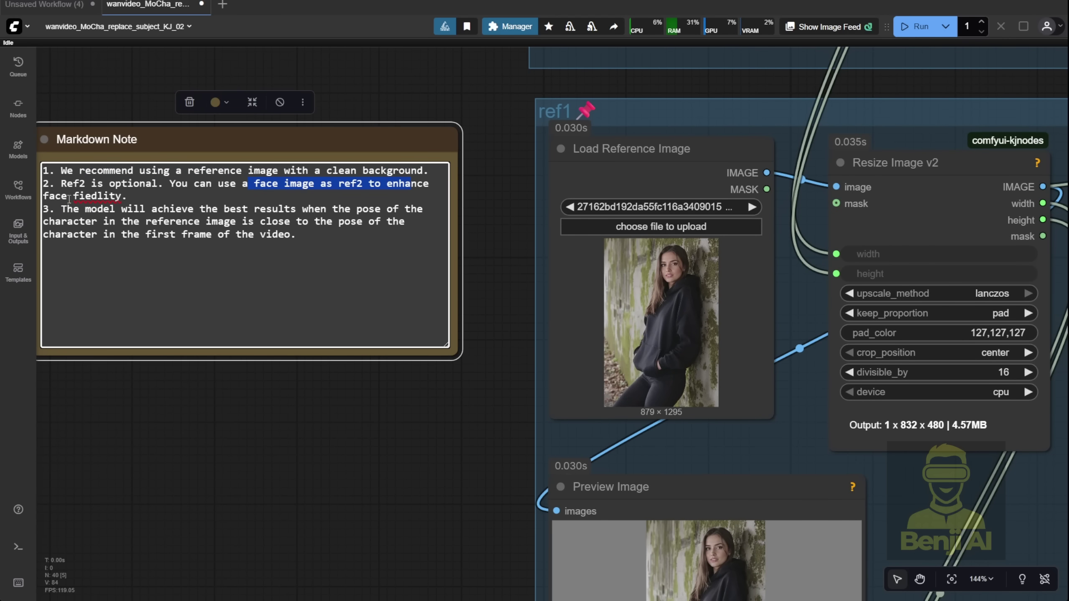
drag(68, 209, 218, 210)
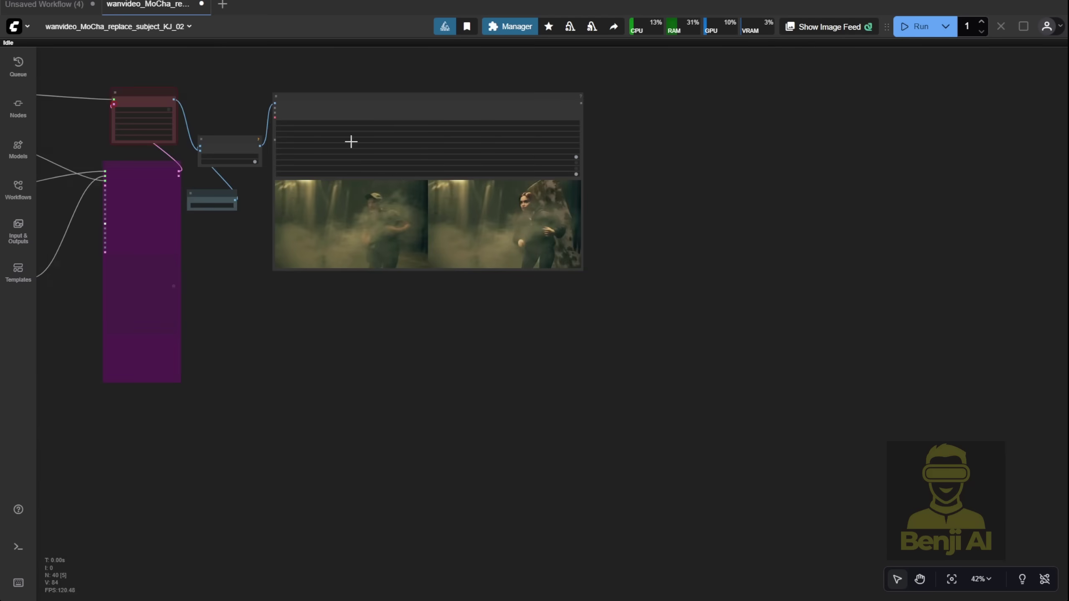
scroll(544, 242, up, 10)
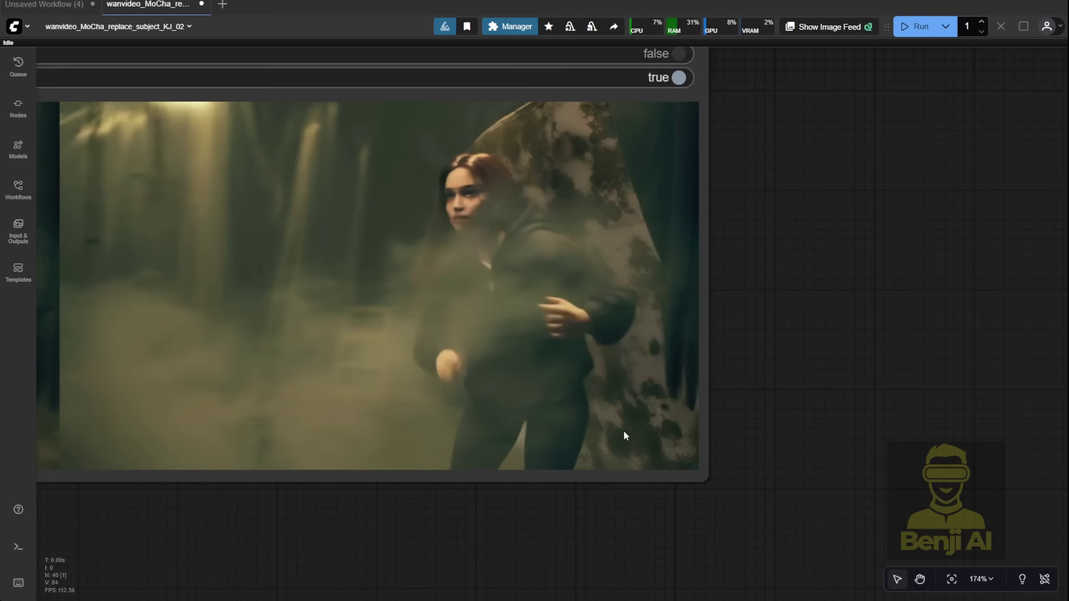
scroll(626, 428, down, 14)
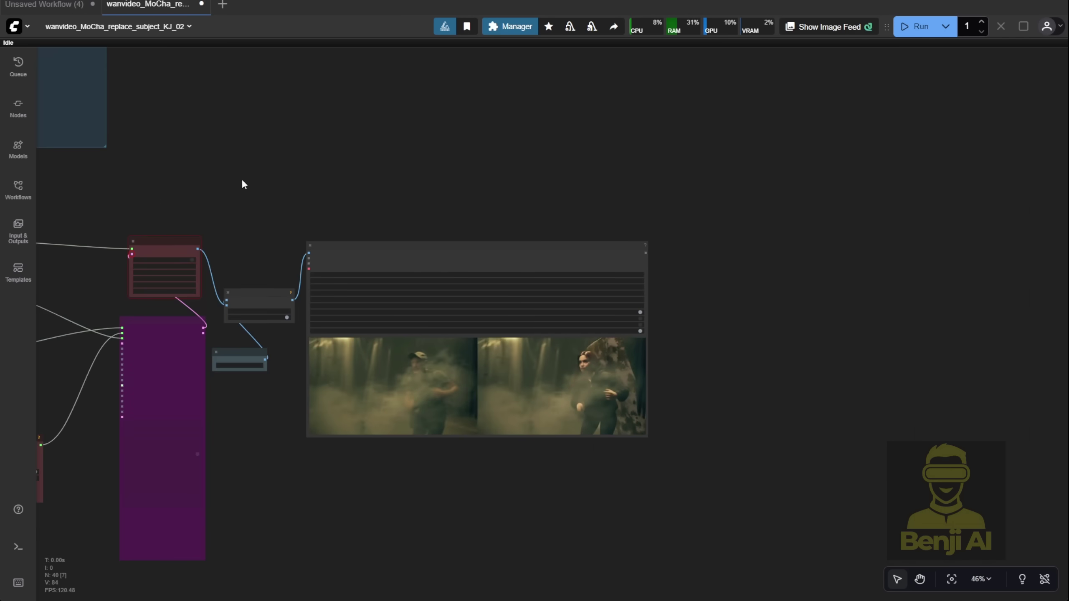
Step: Bring the ref1 group into view and move the Preview Image node aside to make room
drag(241, 182, 711, 204)
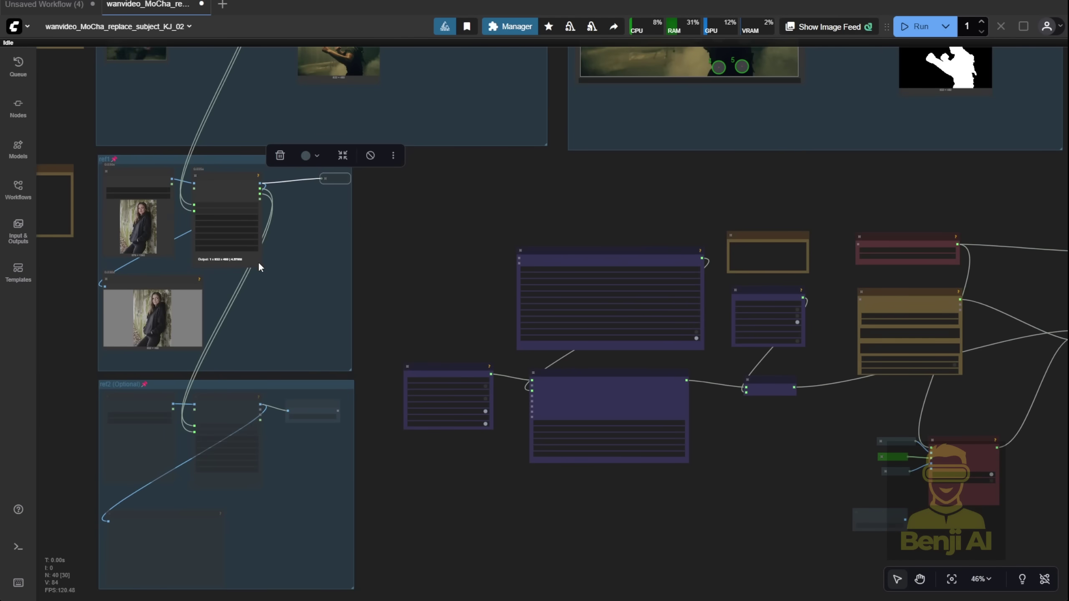
drag(258, 267, 421, 261)
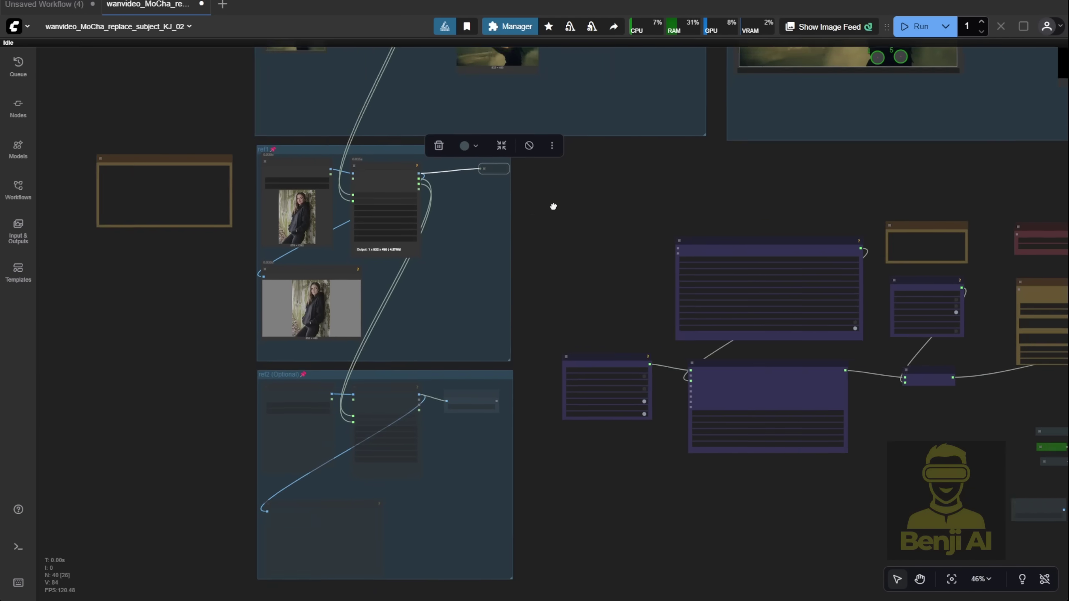
scroll(469, 206, up, 4)
scroll(390, 182, up, 5)
drag(275, 352, 581, 375)
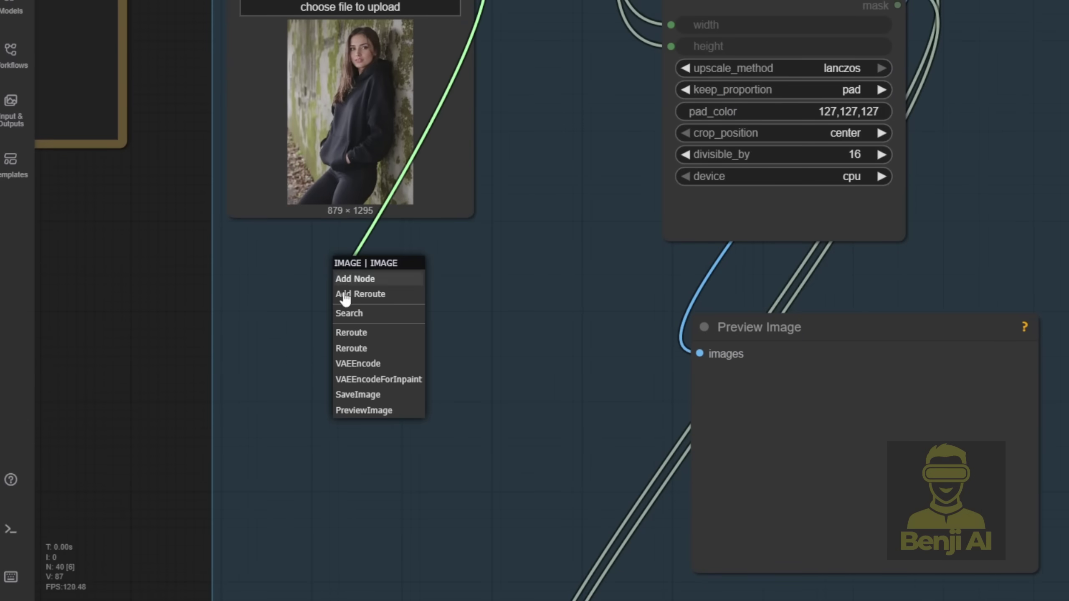
key(Escape)
Step: Add a Remove Background (RMBG) node via an 'rmbg' search and set its model to BEN2
double_click(348, 367)
text(rmbg)
click(787, 65)
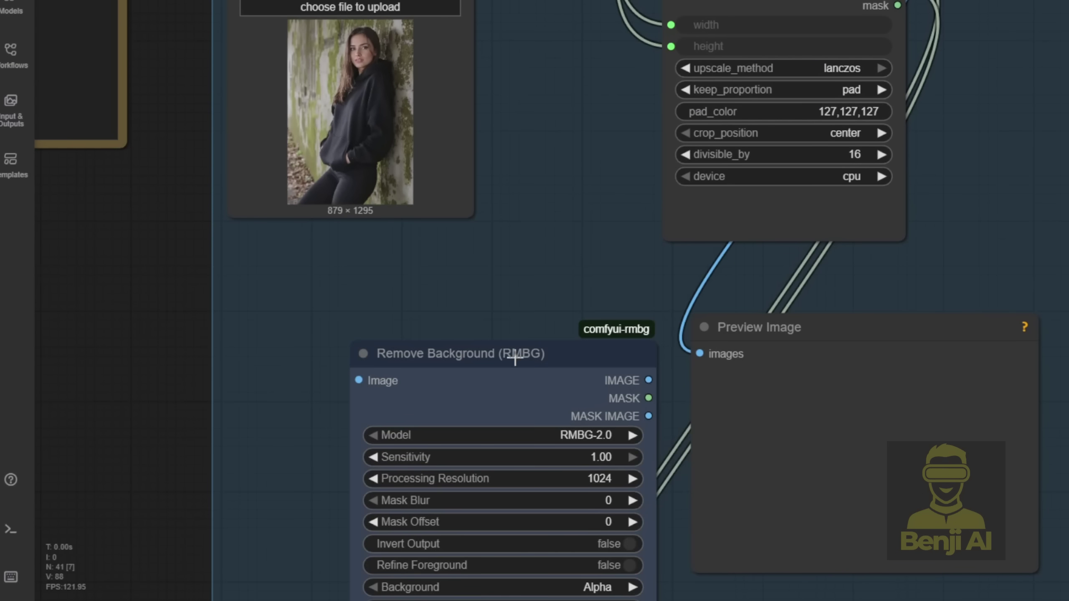
drag(515, 358, 407, 295)
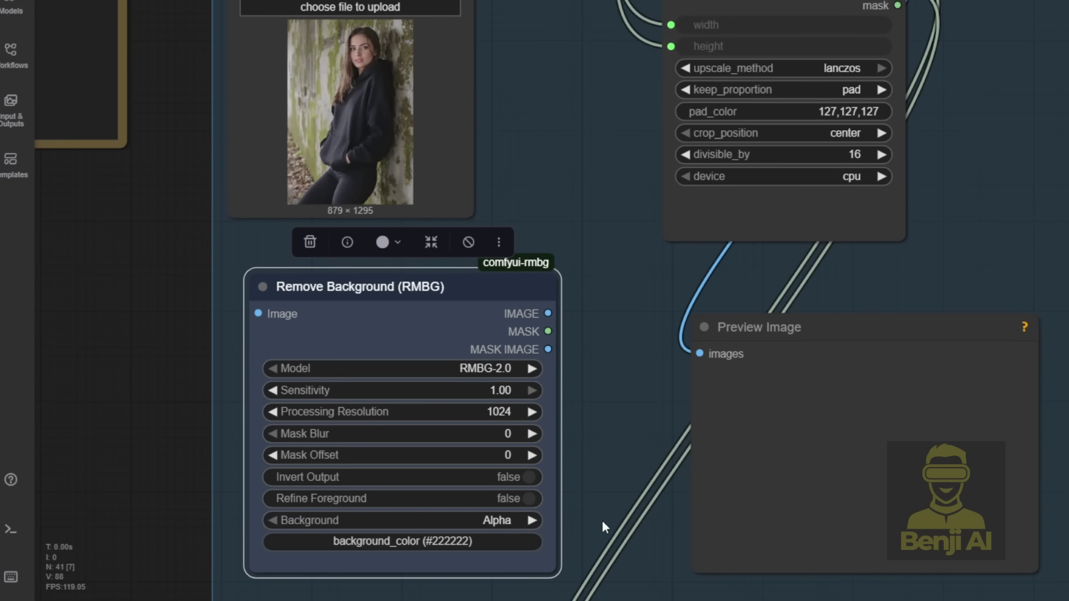
scroll(601, 520, down, 3)
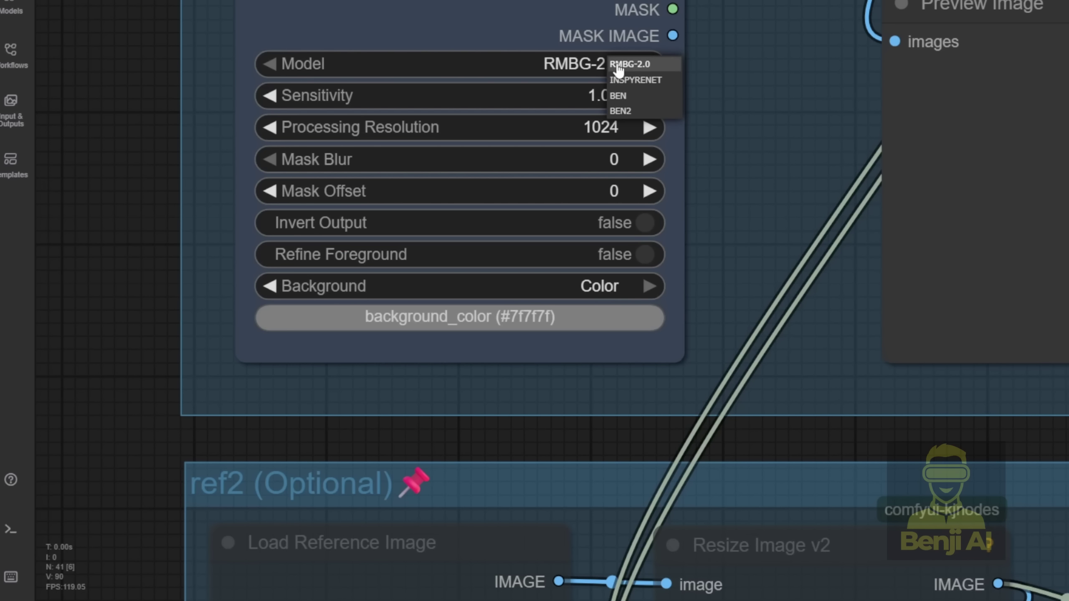
click(631, 111)
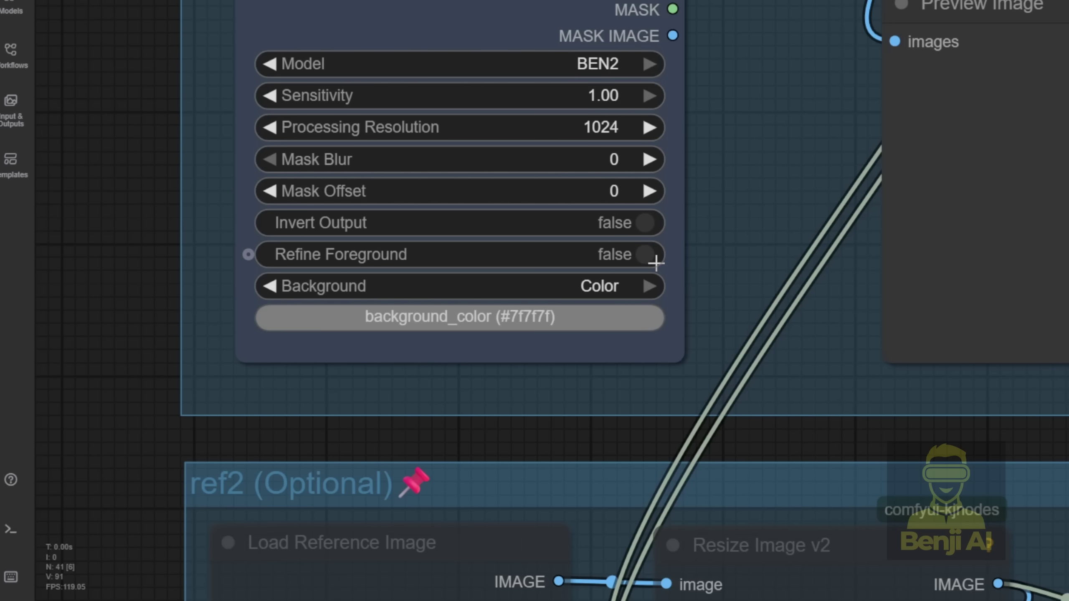
Step: Wire Load Reference Image through Remove Background into Resize Image v2
scroll(734, 9, down, 2)
drag(734, 8, 695, 367)
drag(530, 0, 275, 377)
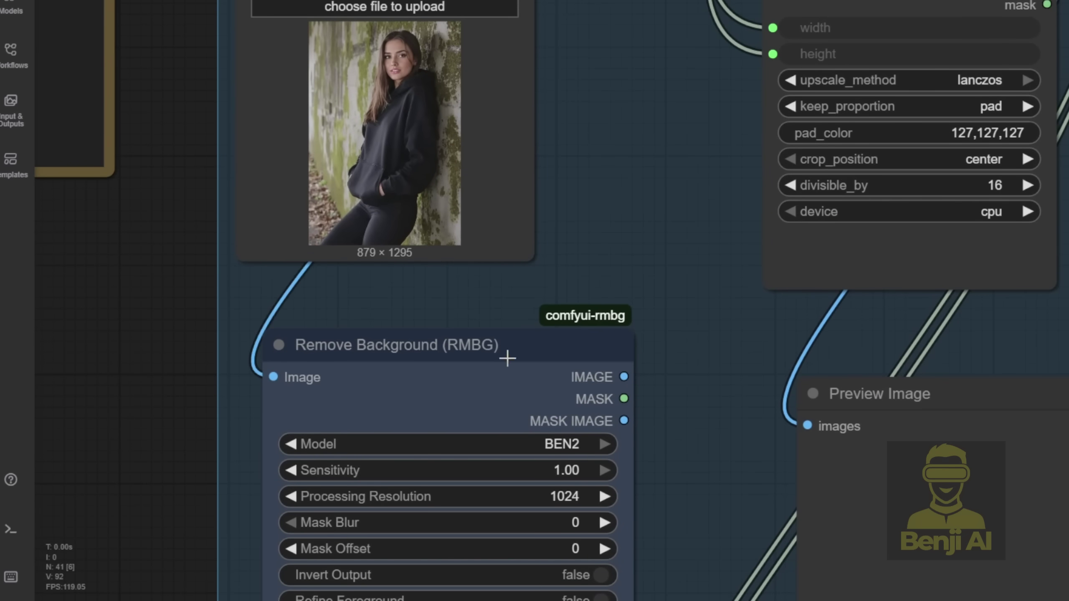
drag(625, 377, 674, 0)
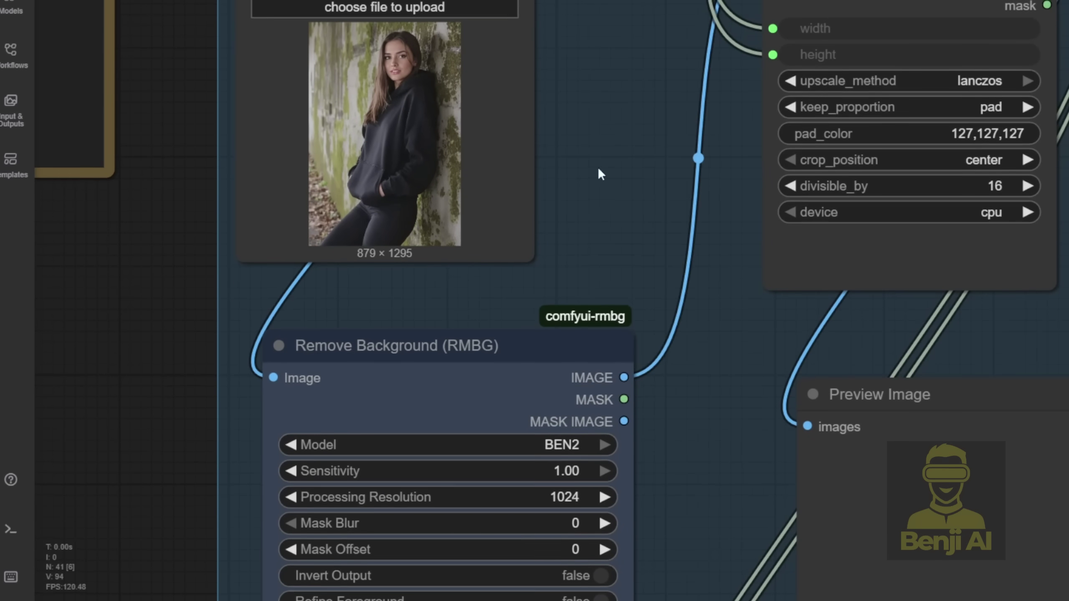
drag(597, 172, 370, 34)
Step: Run Preview Image to show the reference woman cut out on a grey 832×480 canvas
scroll(624, 149, down, 2)
drag(735, 144, 699, 268)
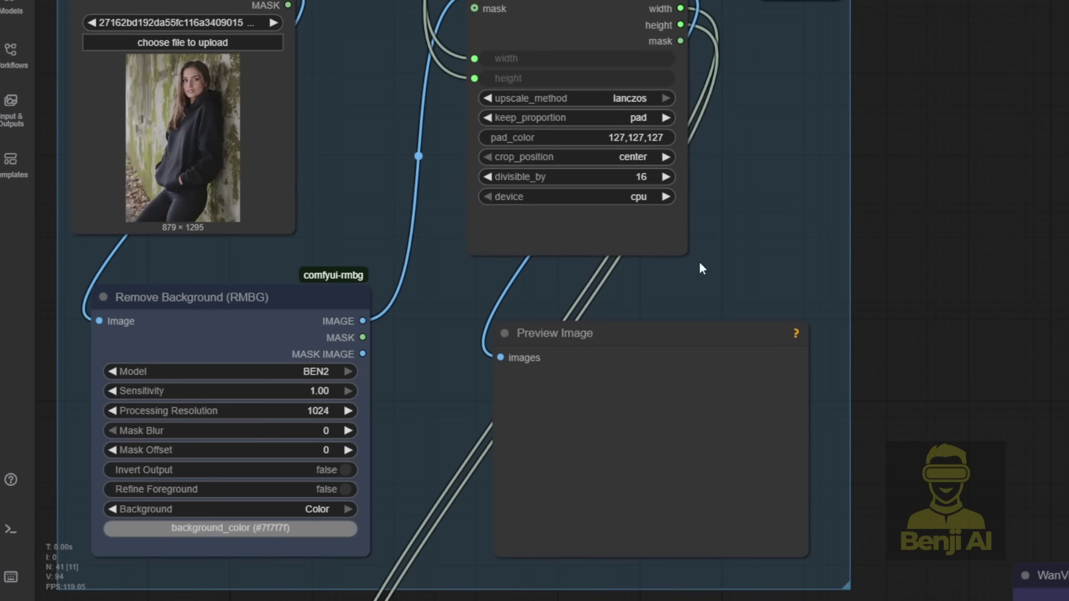
click(666, 331)
click(733, 291)
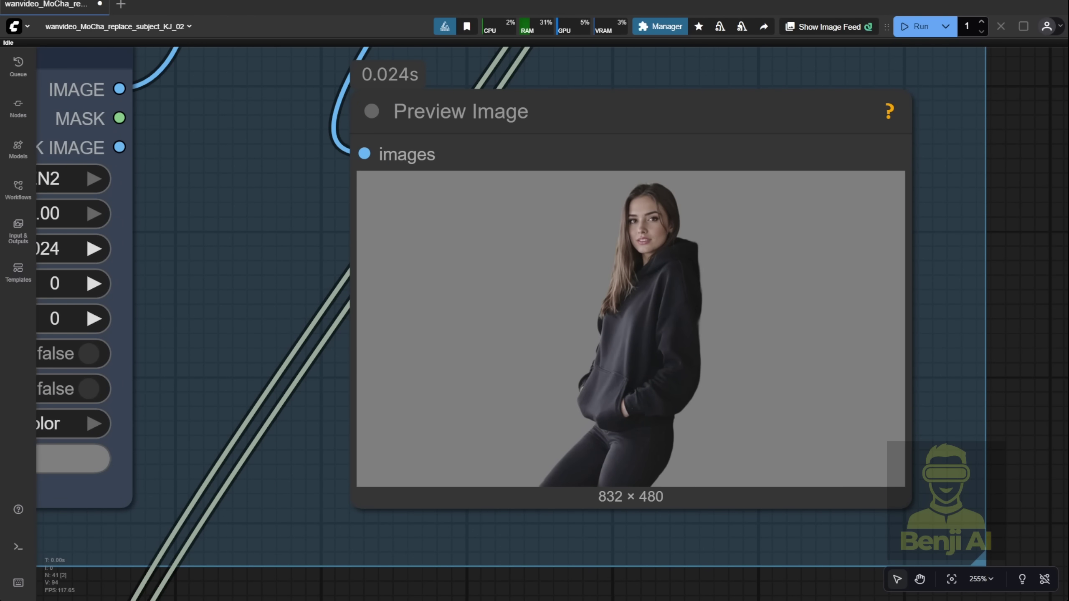
scroll(436, 328, down, 8)
scroll(160, 484, up, 3)
drag(92, 261, 193, 144)
scroll(198, 435, down, 4)
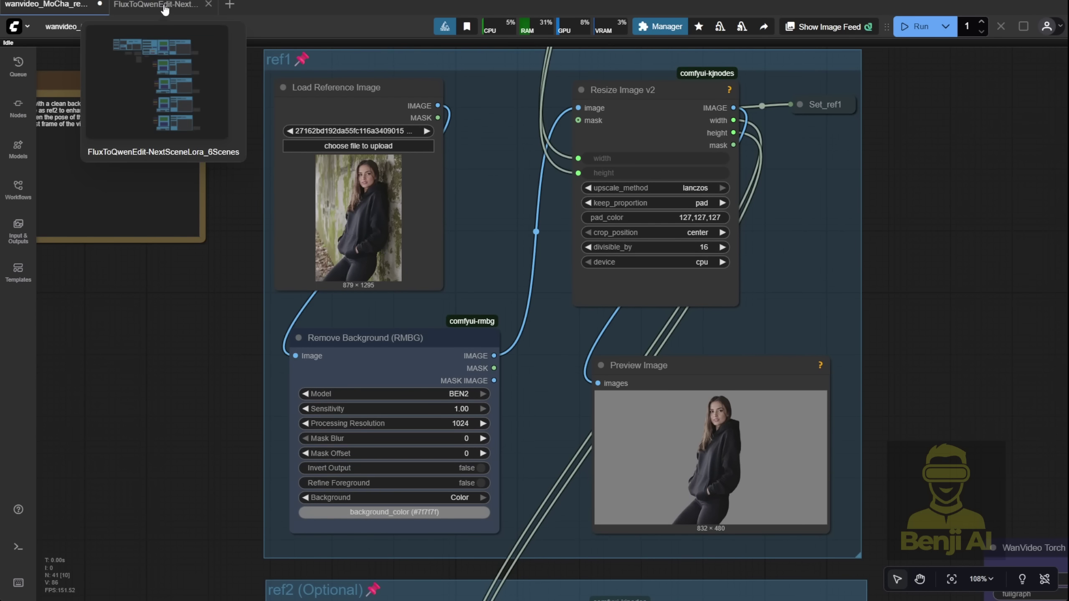
Step: In the FluxToQwenEdit-NextSceneLora_6Scenes workflow, disable Scenes 3–6 and run only Scene 2
click(165, 9)
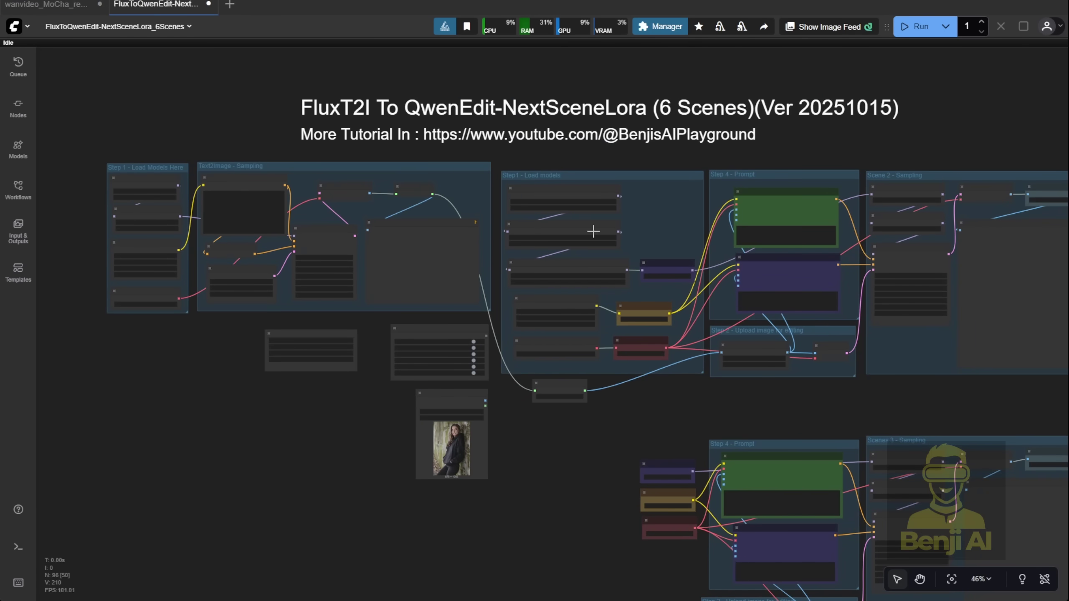
scroll(459, 139, up, 4)
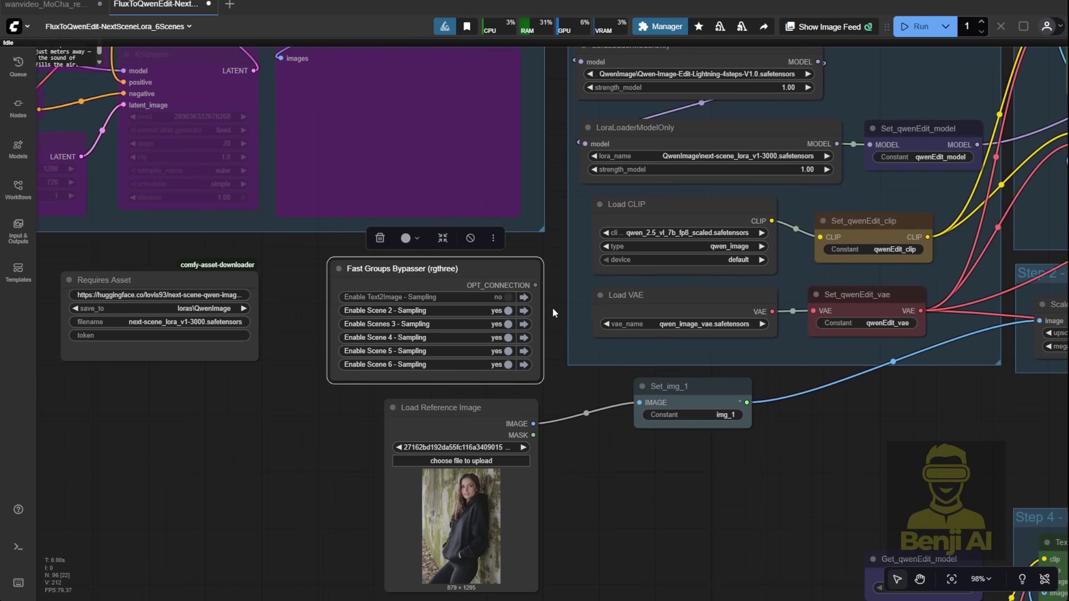
scroll(502, 338, up, 6)
click(516, 314)
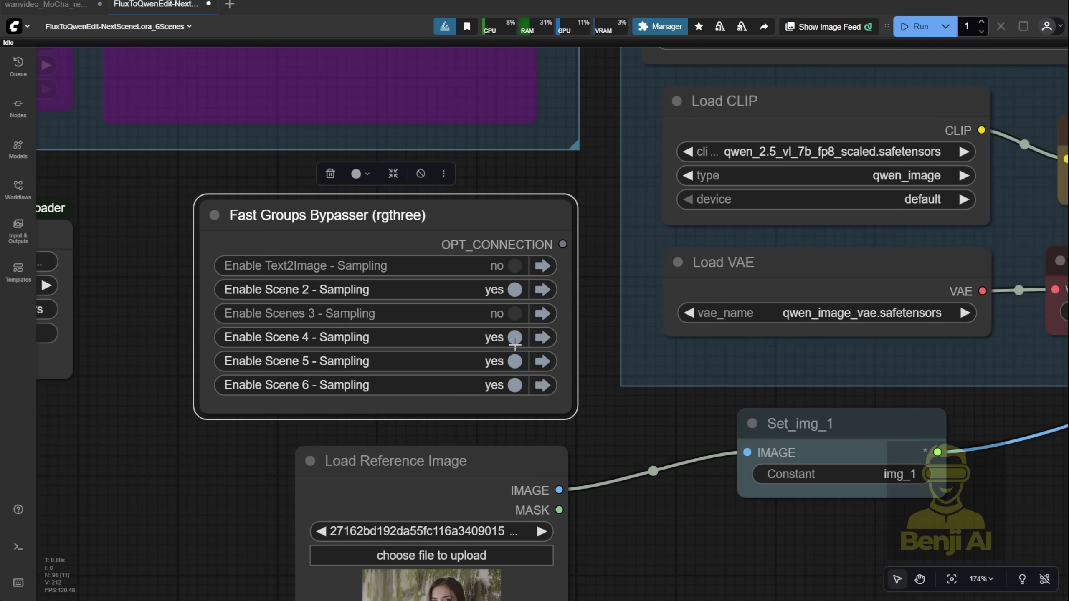
click(517, 339)
click(518, 364)
click(515, 385)
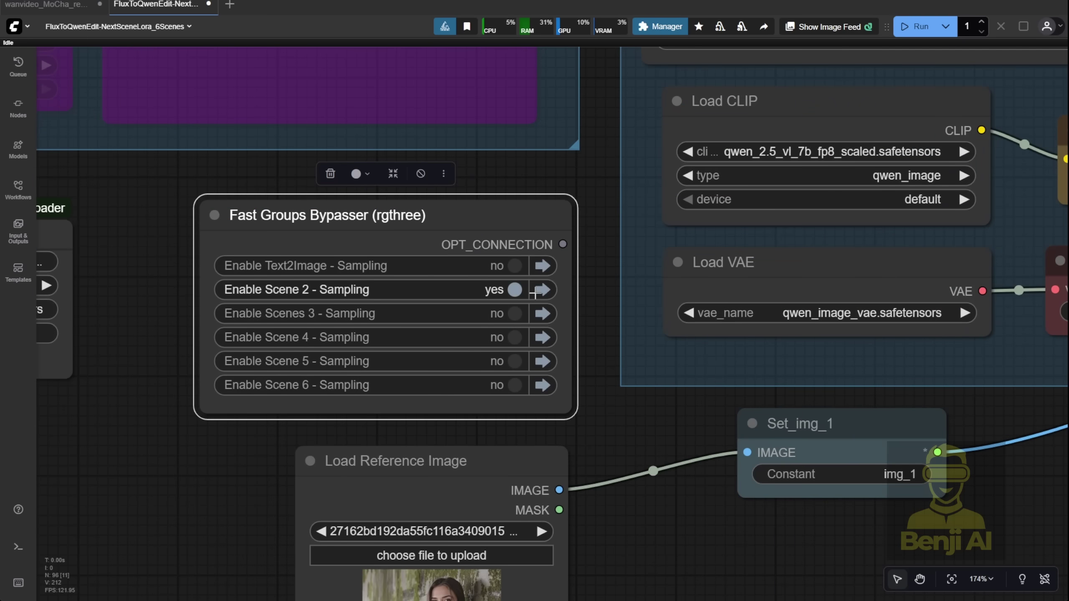
click(535, 294)
key(ctrl+Return)
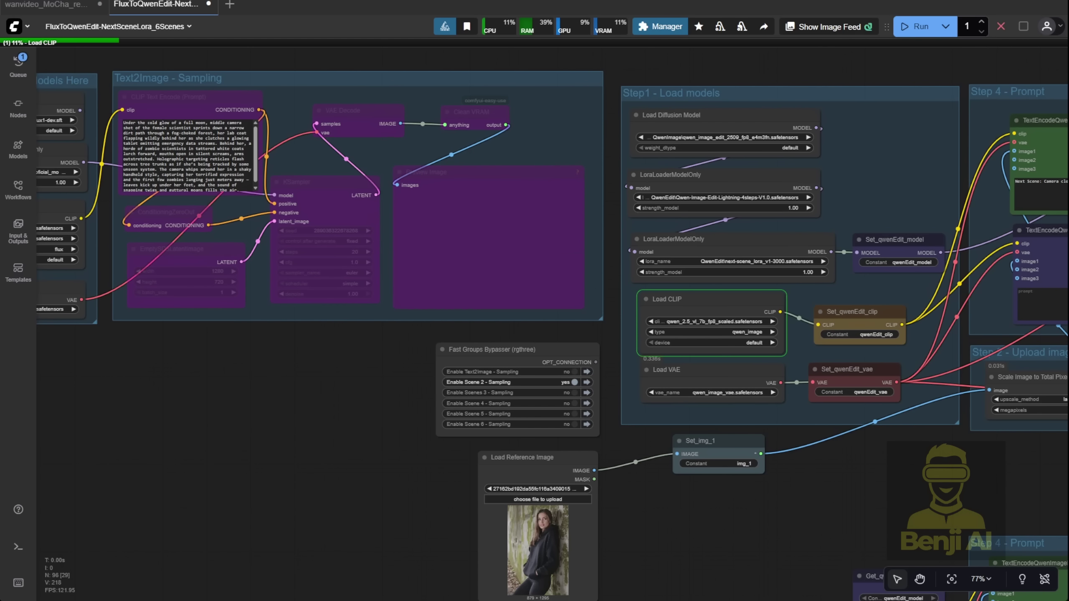
Step: Copy the Scene 2 Preview Image portrait with Copy (Clipspace)
drag(802, 517, 487, 541)
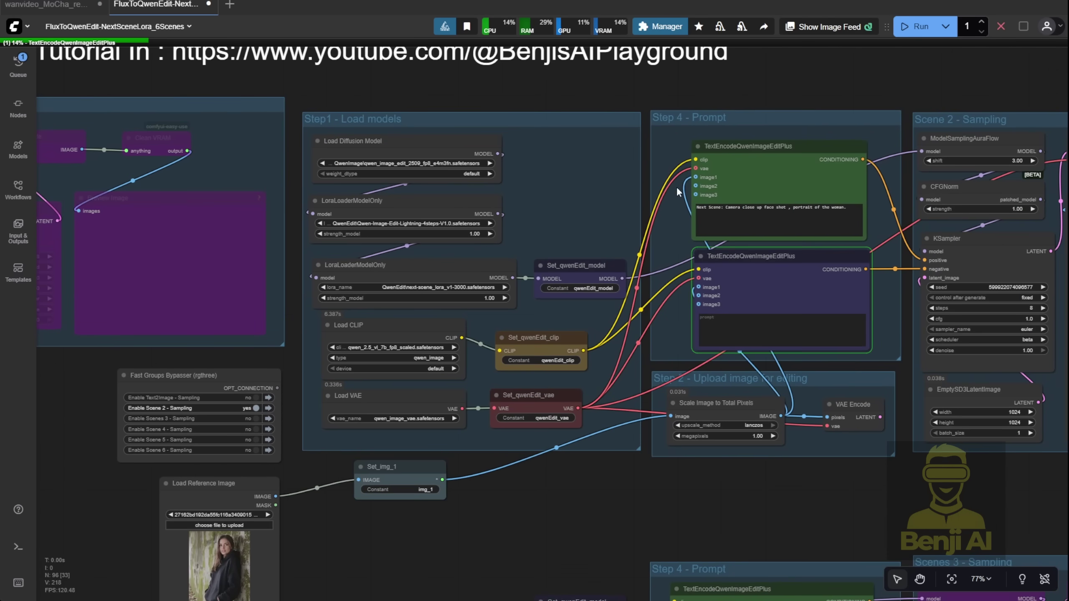
scroll(699, 191, up, 4)
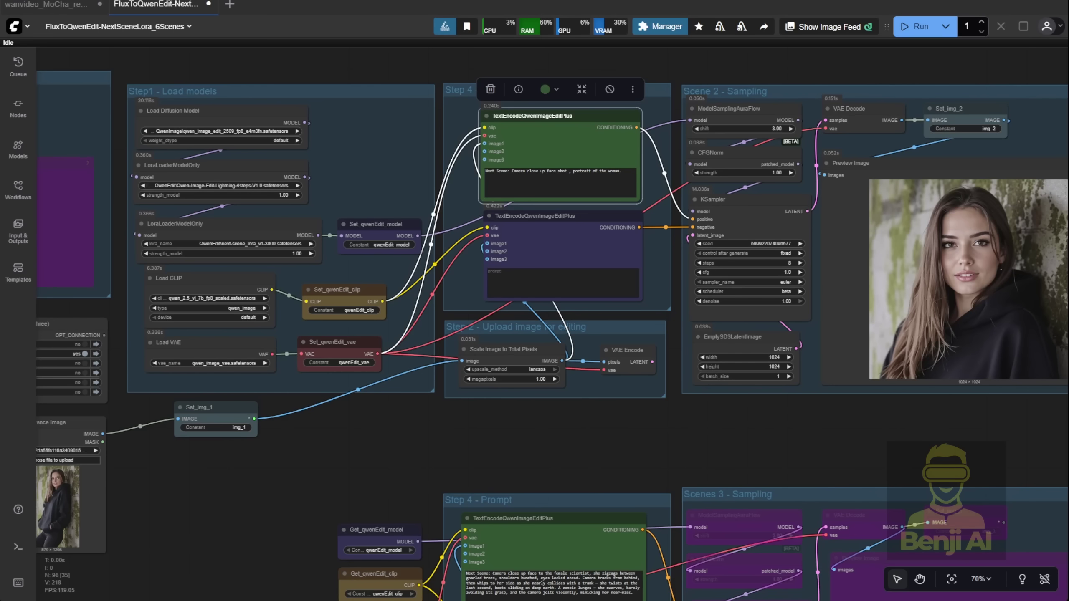
click(483, 477)
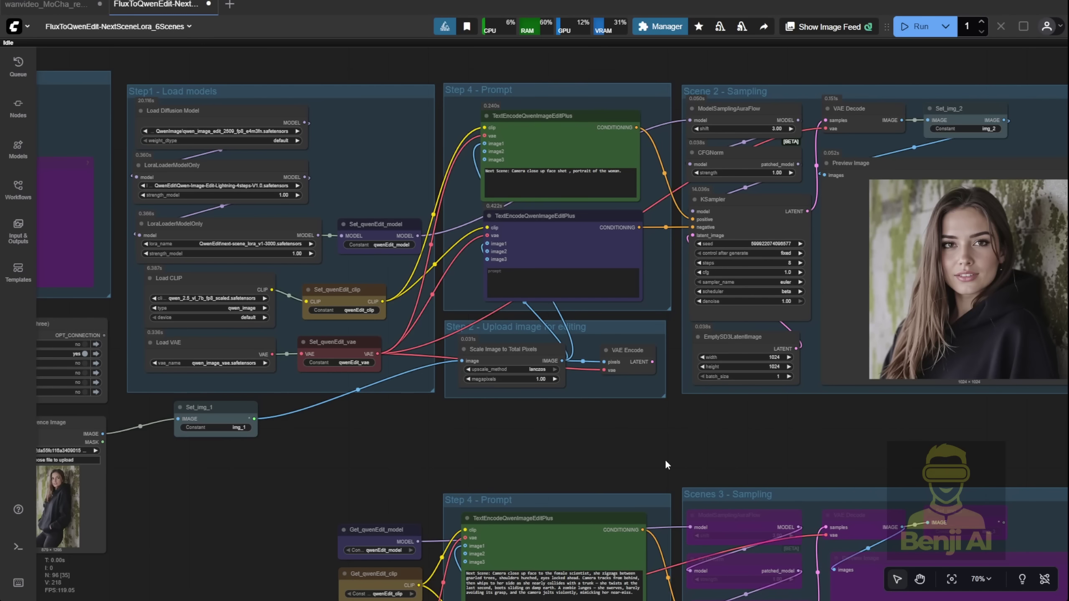
drag(666, 461, 350, 483)
scroll(665, 358, up, 4)
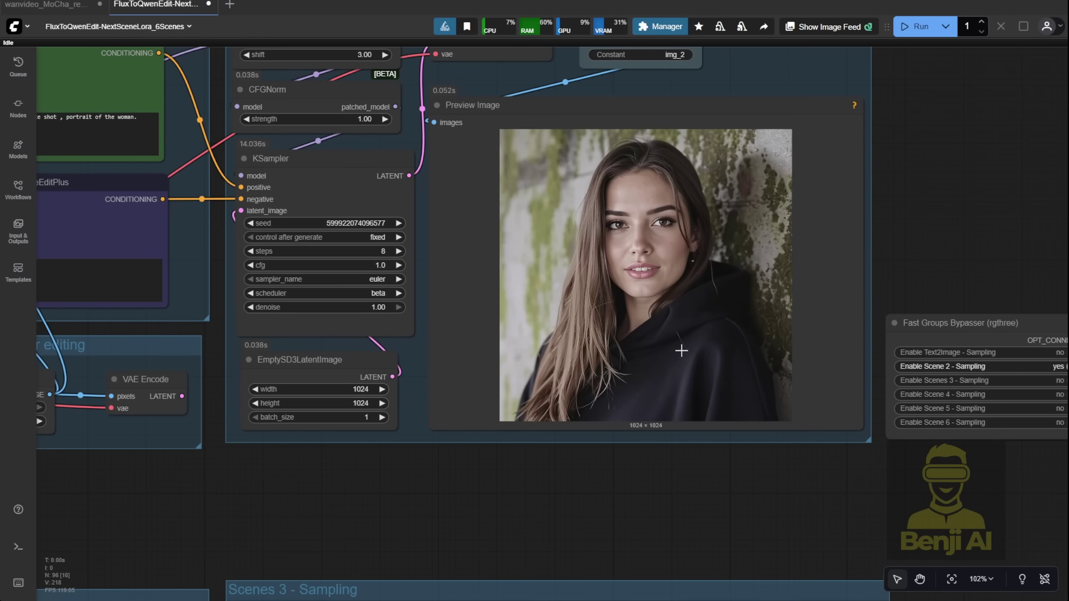
scroll(491, 509, down, 3)
drag(491, 510, 815, 388)
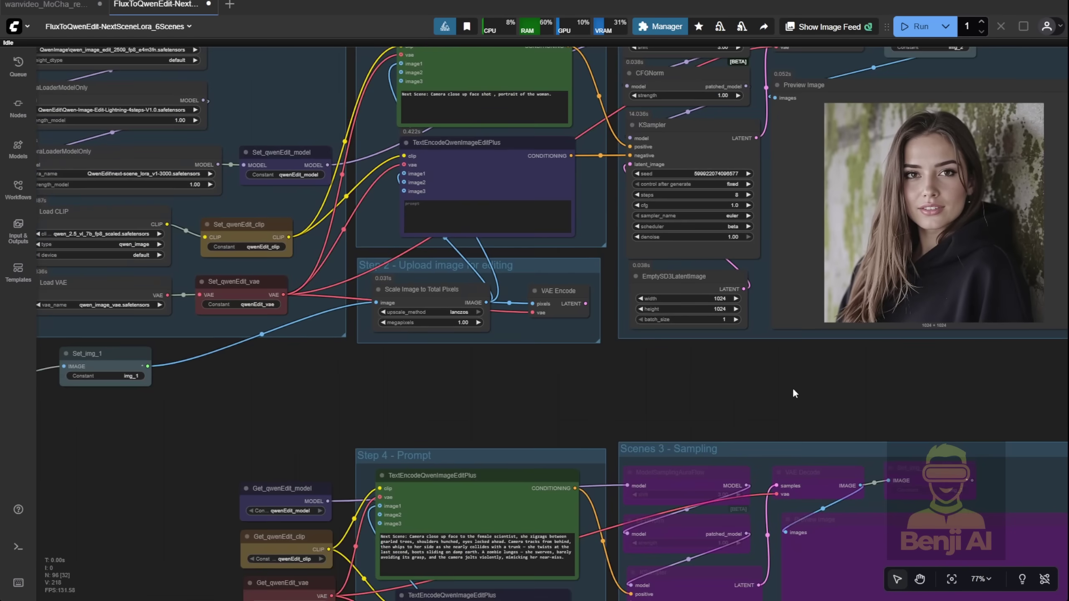
scroll(768, 400, down, 3)
scroll(715, 253, up, 6)
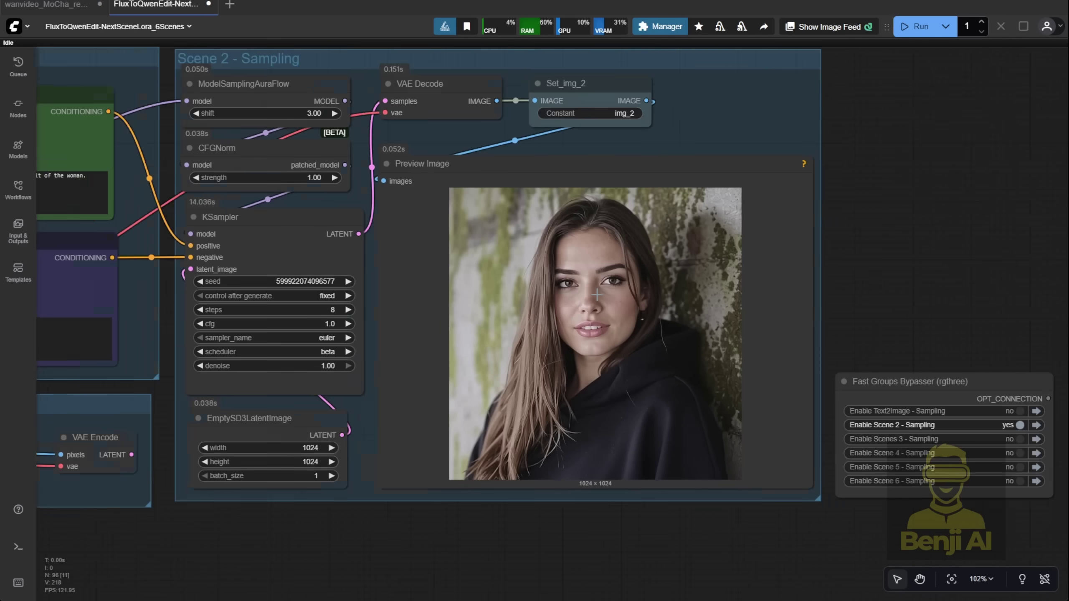
right_click(592, 215)
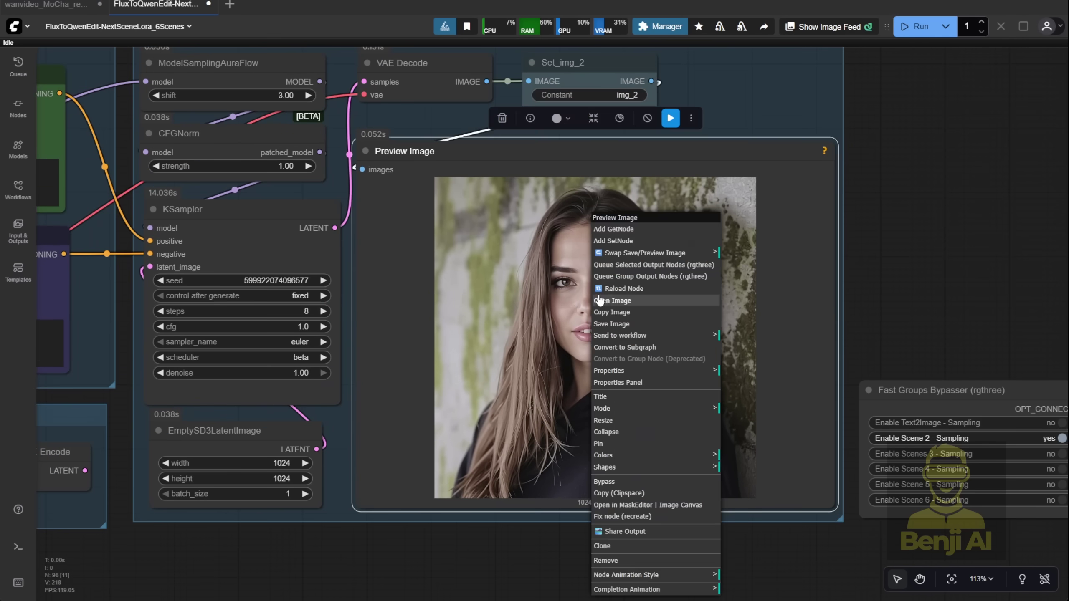
click(643, 496)
Step: Paste the copied portrait into the MoCha workflow's ref2 Load Reference Image node
click(46, 4)
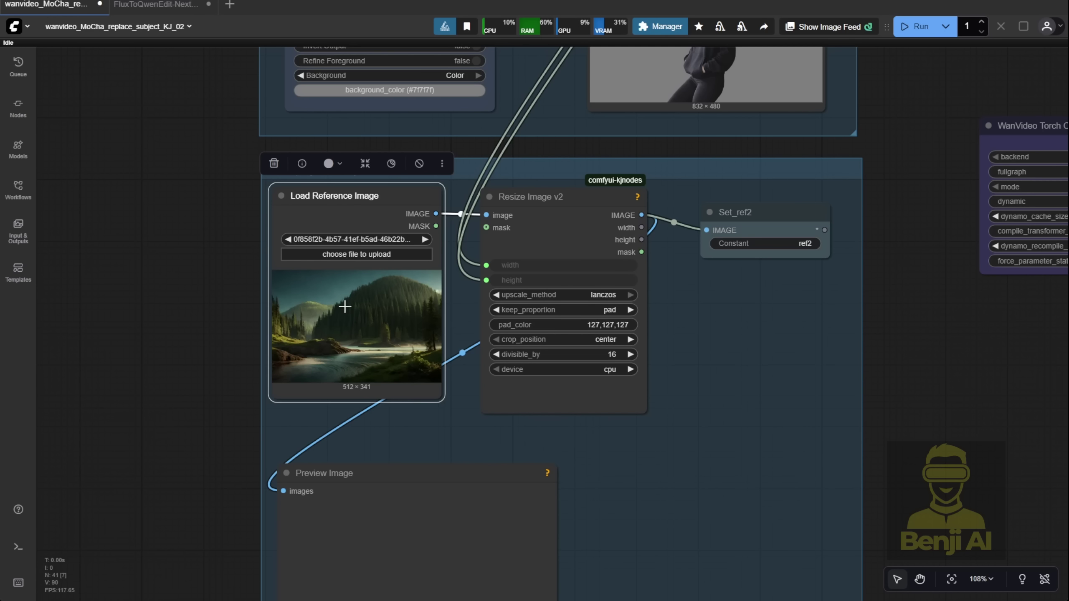
right_click(341, 197)
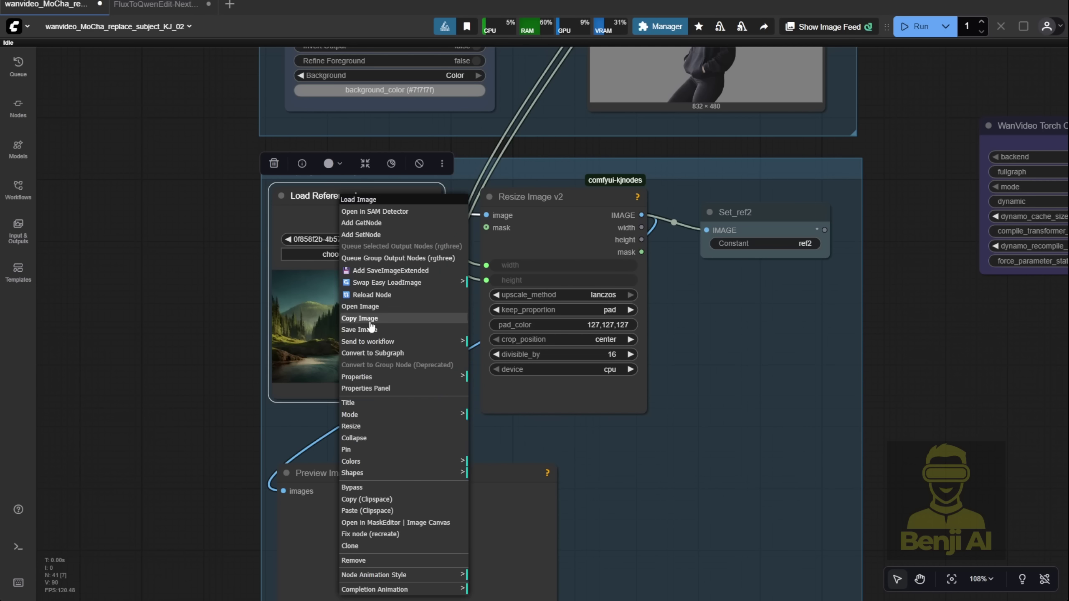
click(382, 510)
click(185, 337)
scroll(302, 347, up, 4)
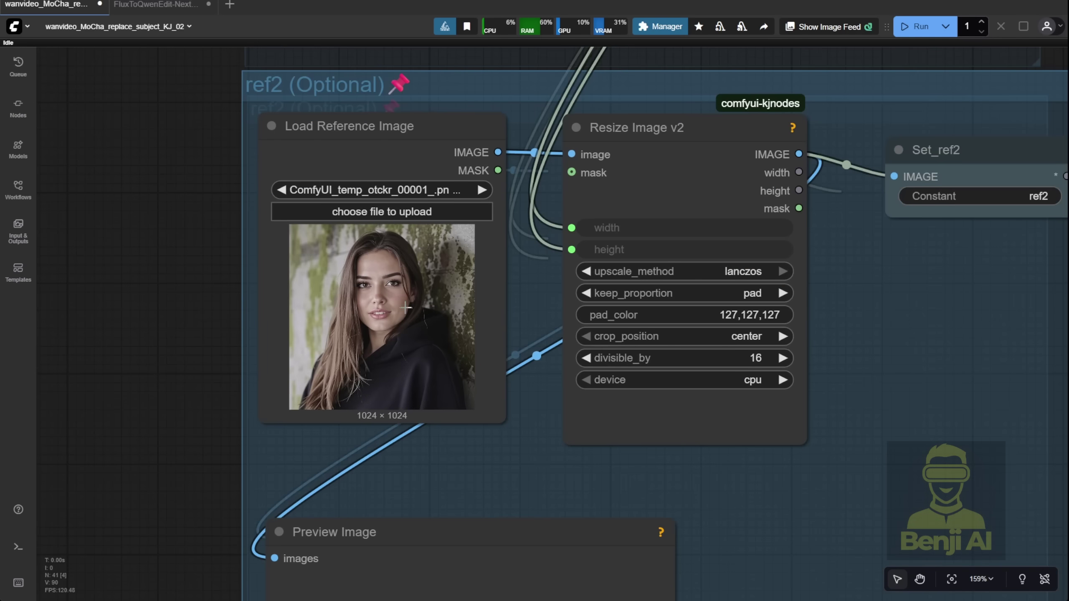
scroll(494, 408, down, 3)
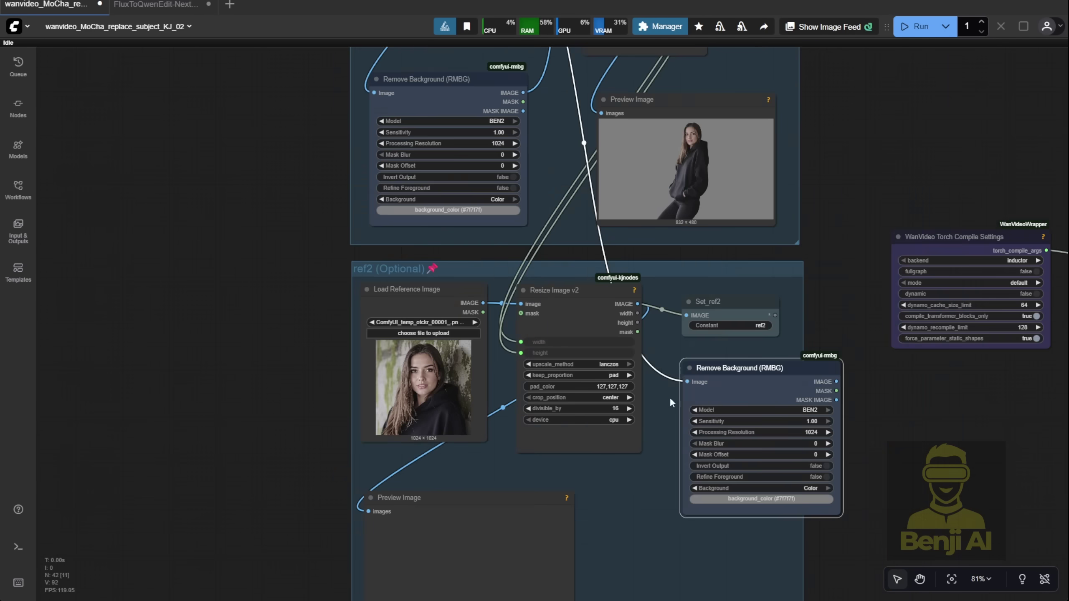
scroll(670, 397, up, 6)
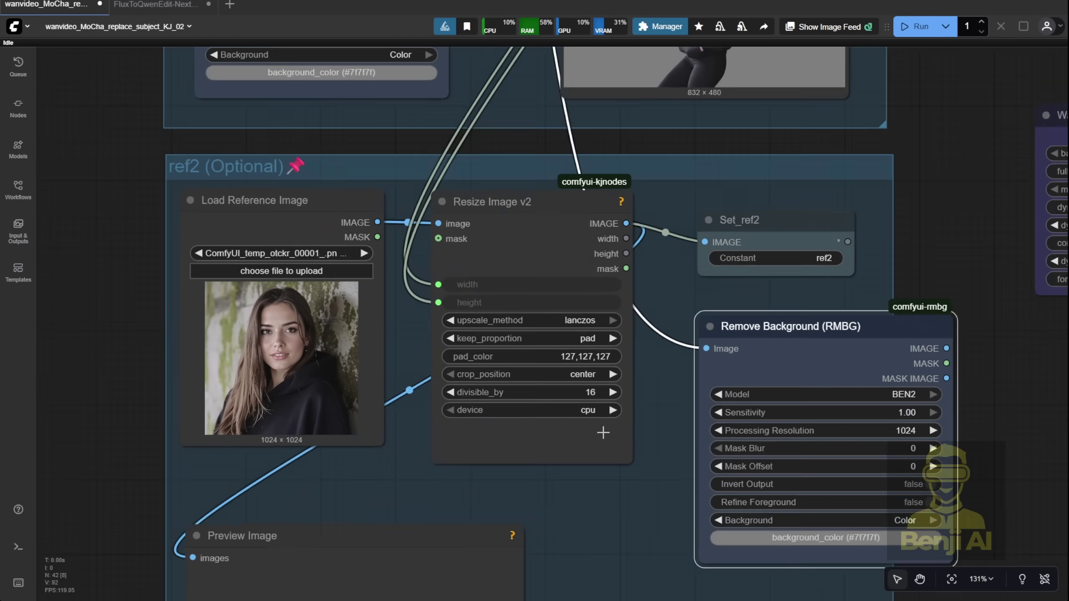
Step: Connect the ref2 image to a Remove Background node and place it under the reference image
drag(355, 201, 717, 340)
drag(609, 521, 529, 269)
drag(345, 293, 733, 294)
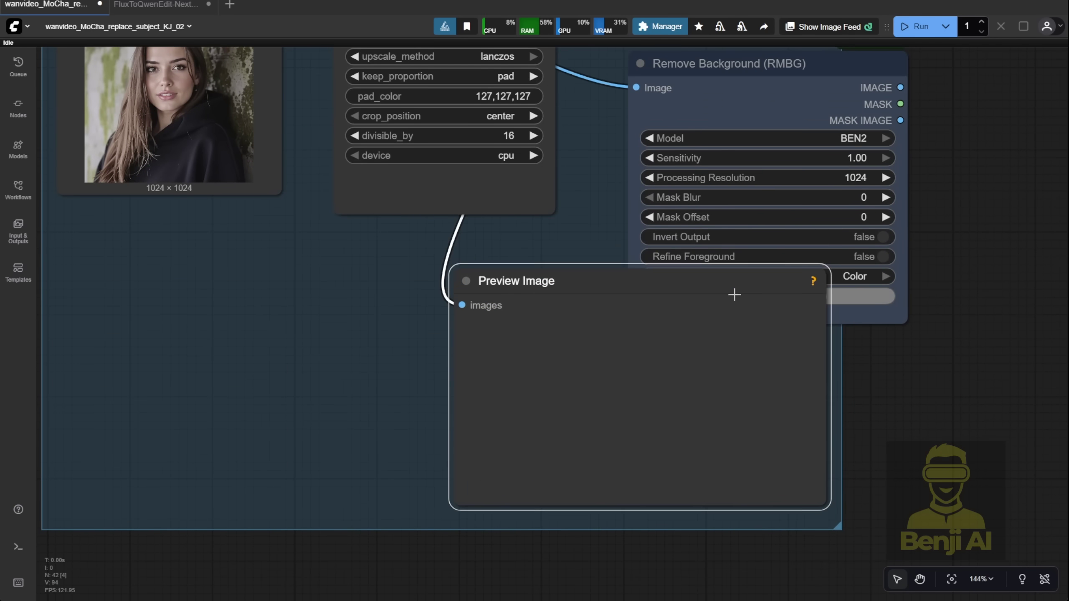
scroll(994, 274, down, 3)
drag(872, 157, 507, 67)
Step: Check the preview of the background-removed portrait on a grey 832×480 canvas
scroll(618, 149, down, 5)
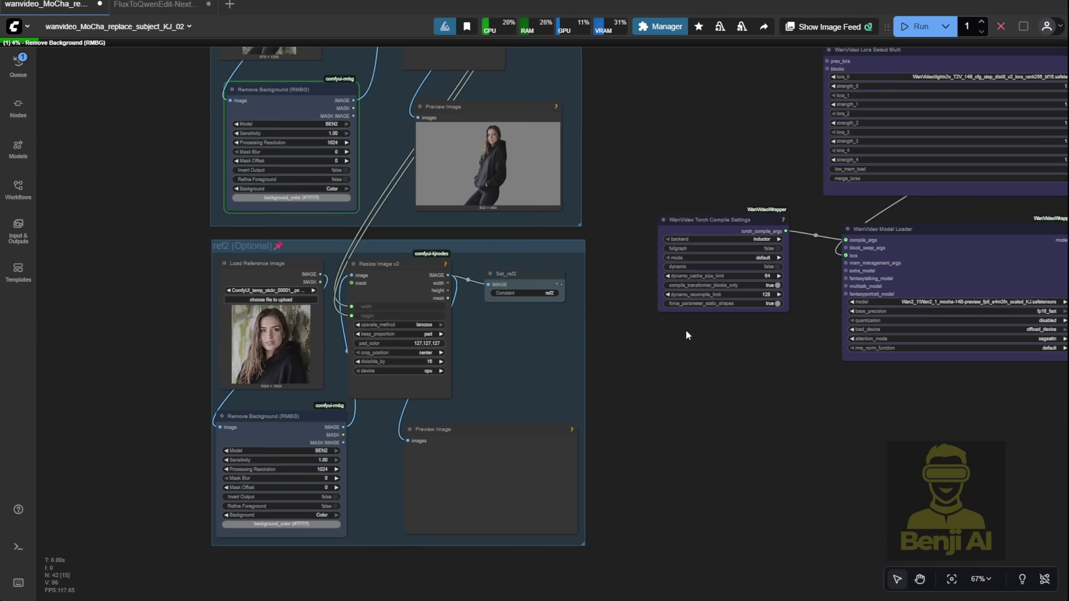
scroll(689, 332, down, 1)
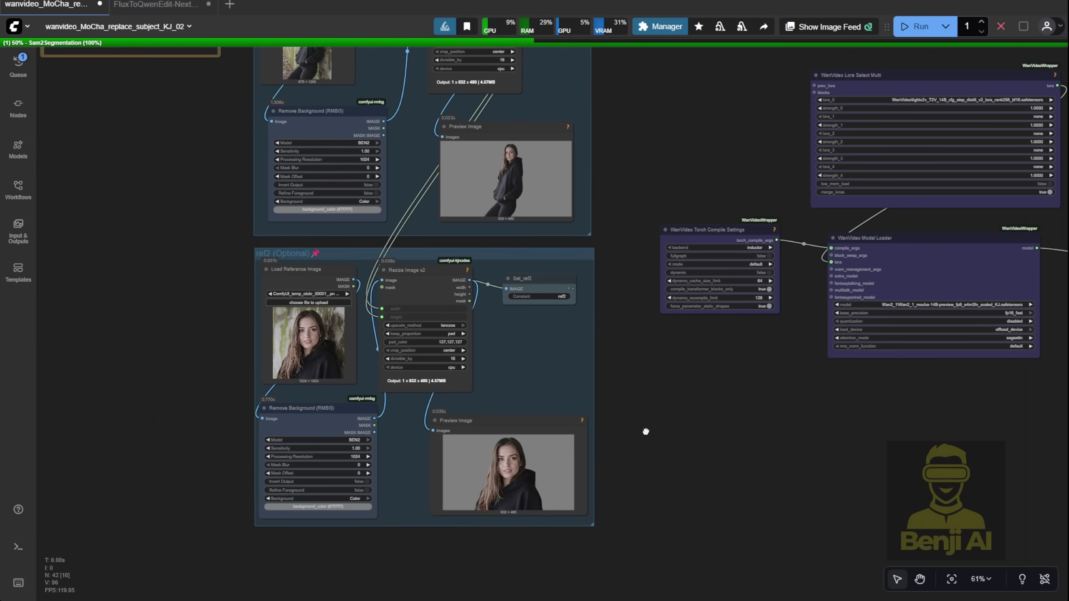
drag(644, 430, 704, 297)
scroll(519, 362, up, 4)
scroll(611, 364, up, 4)
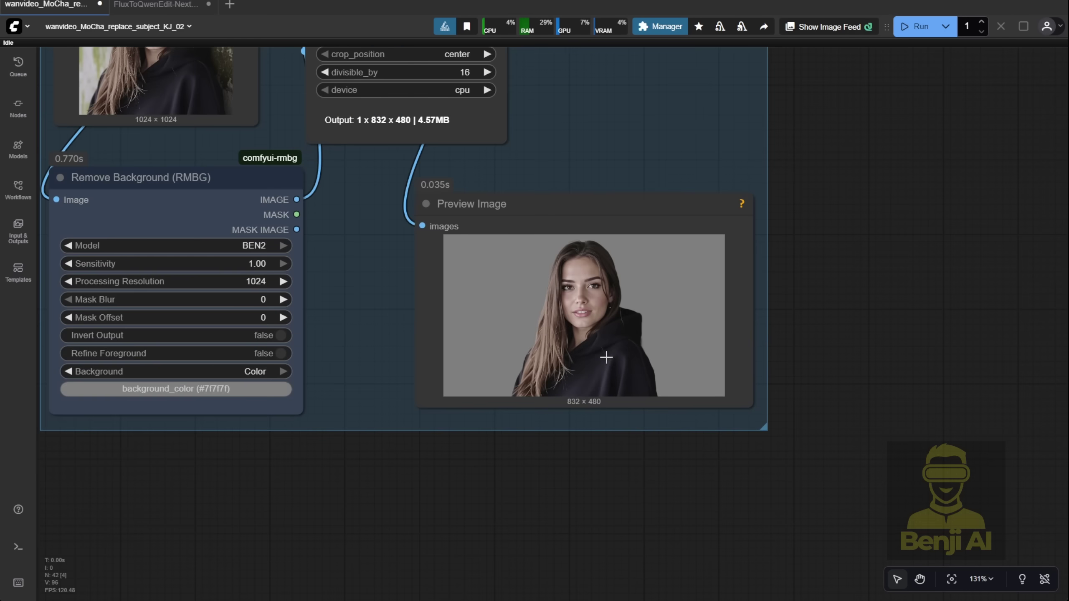
scroll(606, 357, up, 4)
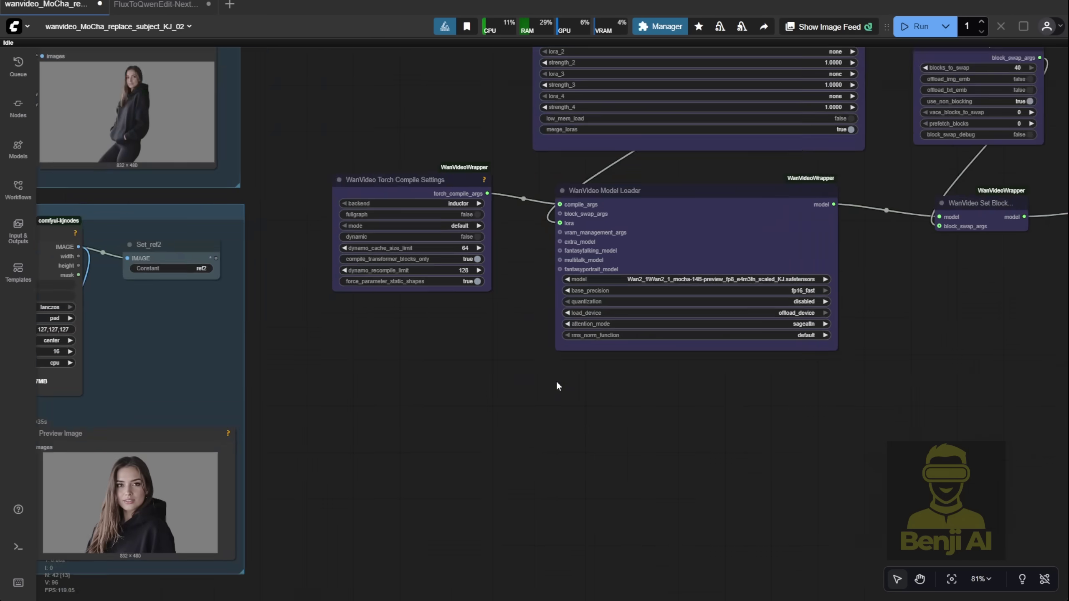
scroll(556, 383, down, 3)
drag(556, 384, 259, 420)
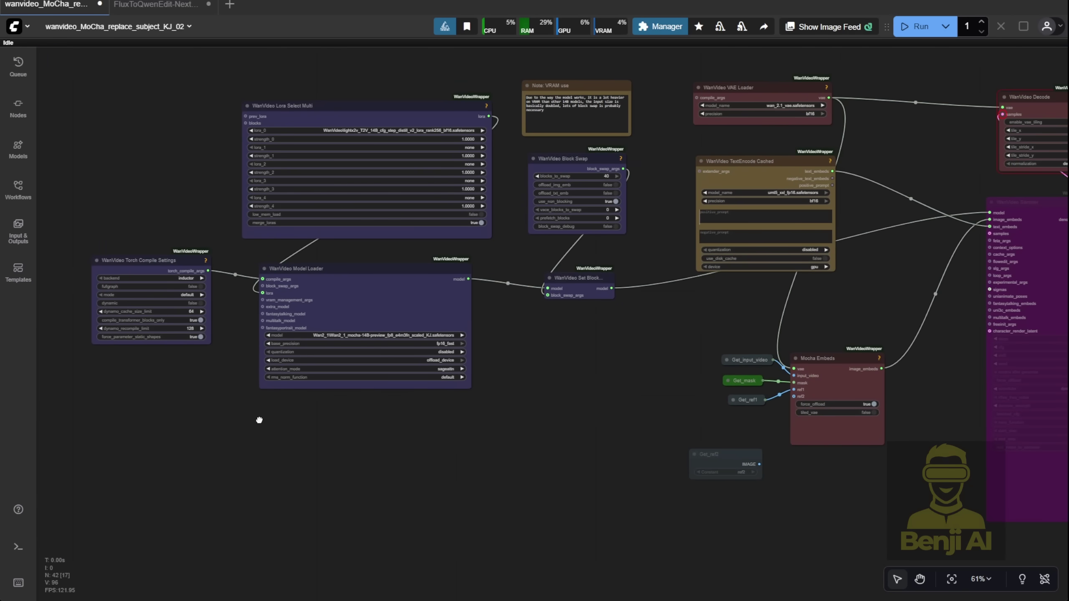
Step: Set blocks_to_swap in WanVideo Block Swap to 20
click(354, 111)
scroll(354, 110, up, 7)
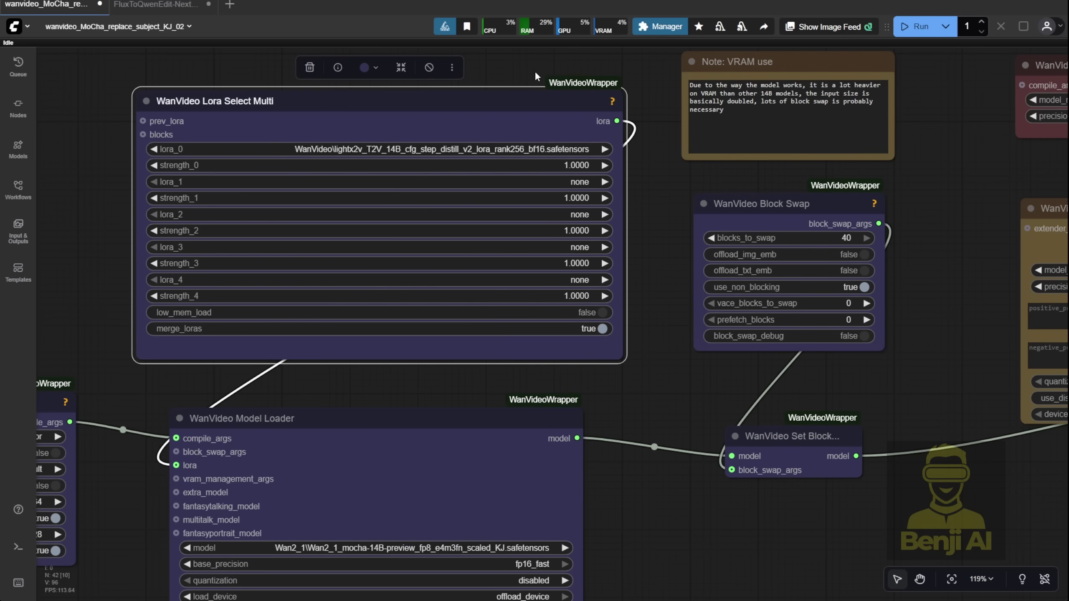
scroll(362, 143, up, 4)
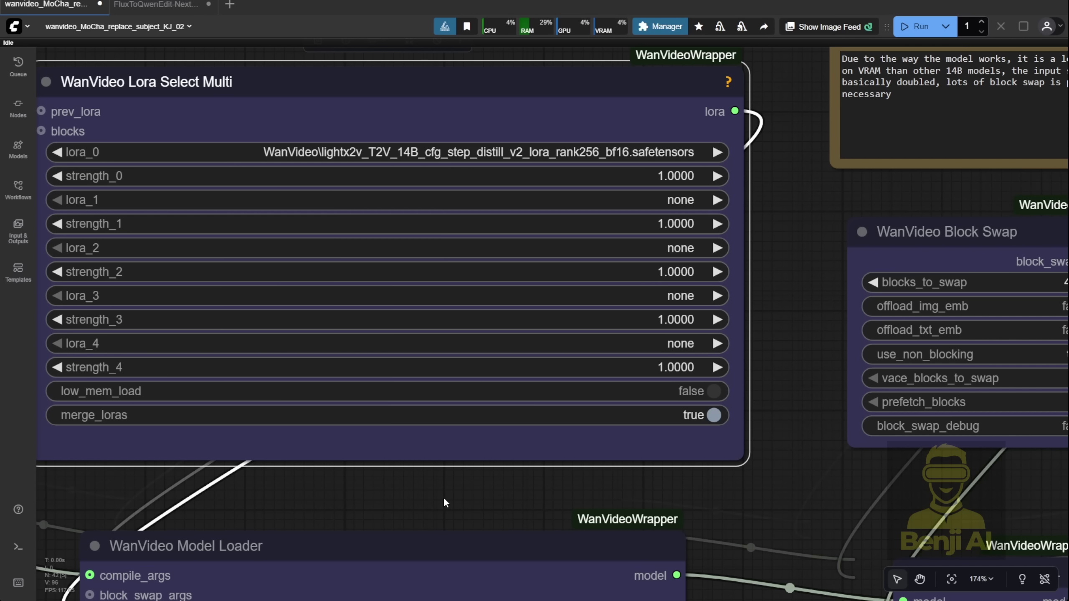
scroll(655, 153, down, 2)
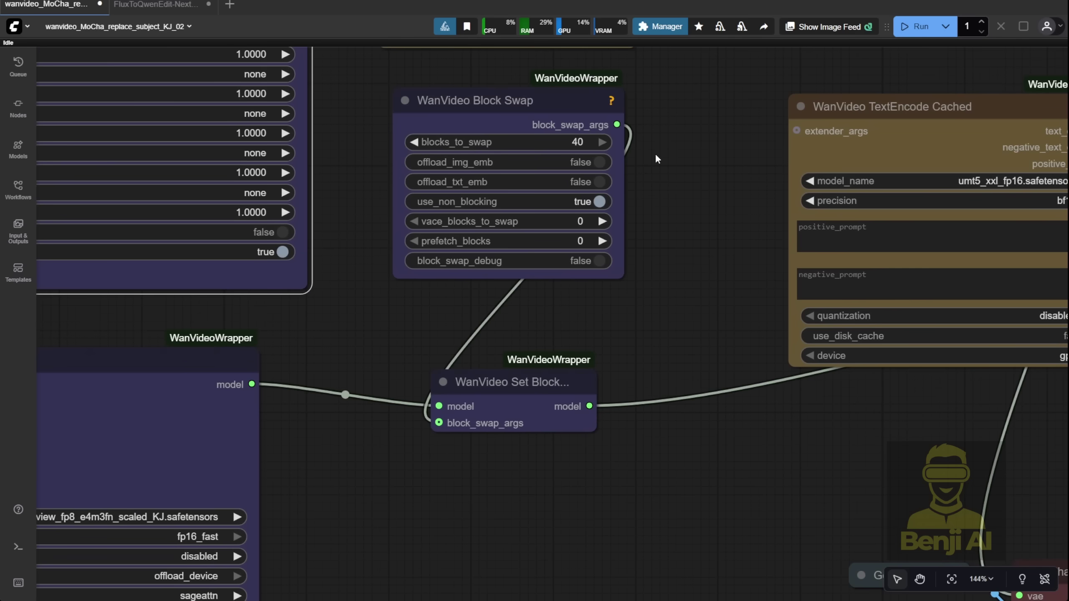
drag(655, 153, 657, 275)
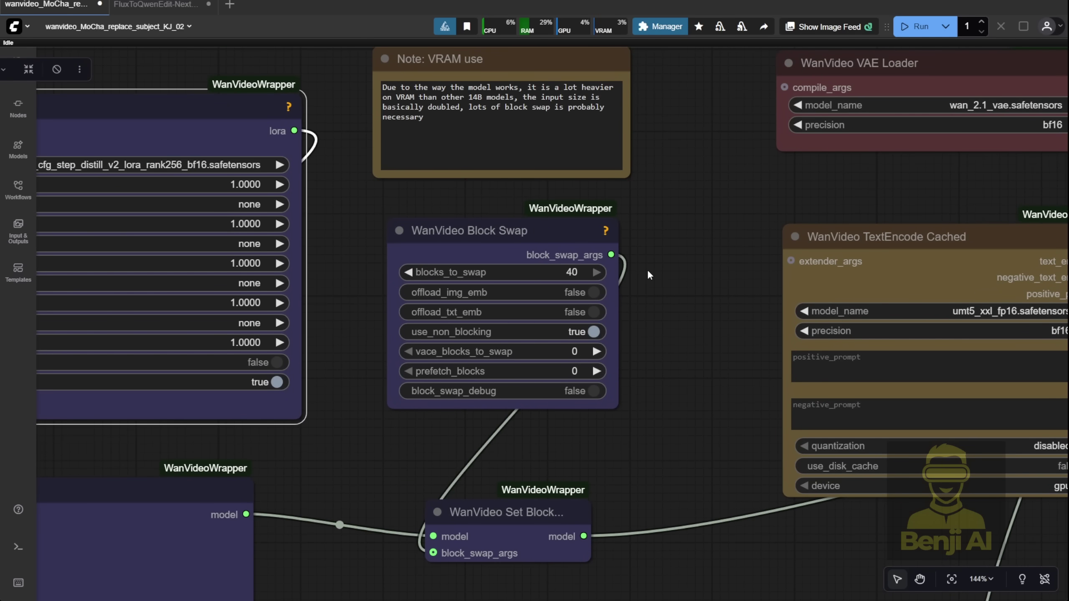
drag(671, 246, 678, 306)
scroll(592, 227, up, 3)
click(573, 206)
click(566, 379)
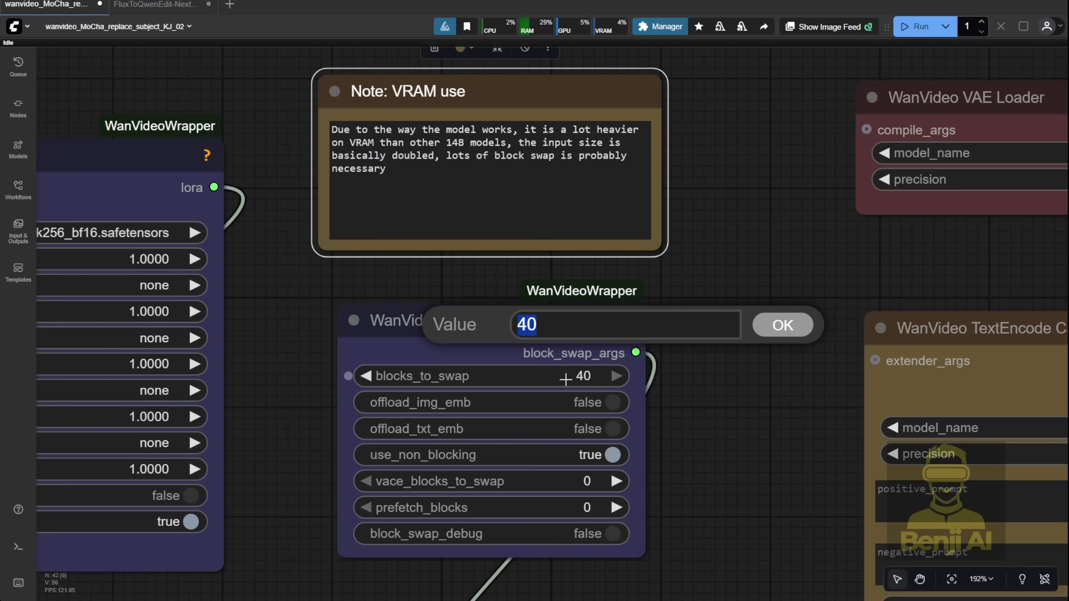
text(20)
key(Return)
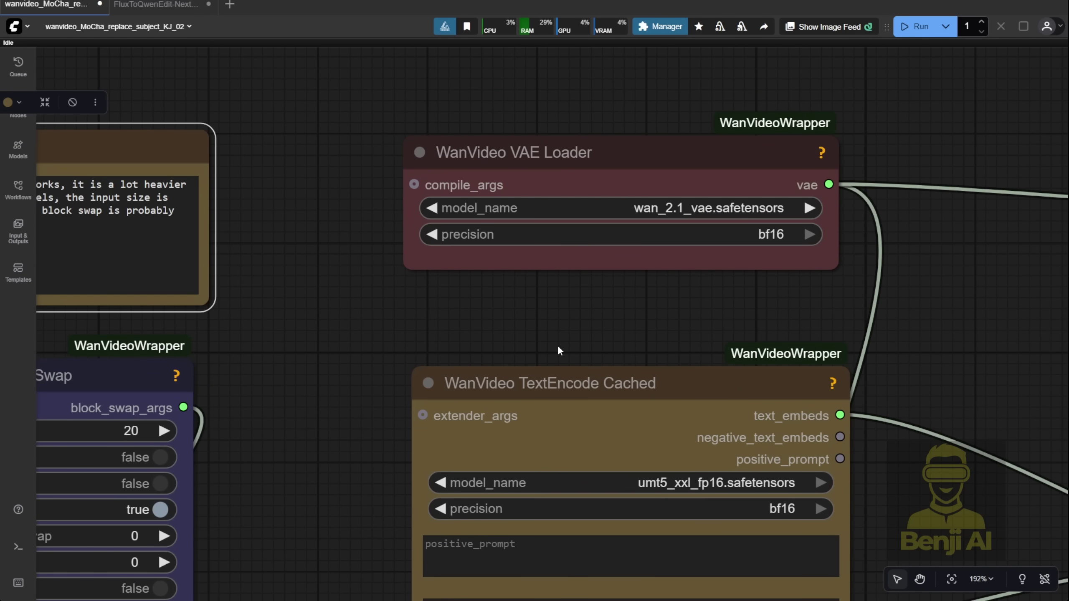
Step: Begin writing the TextEncode Cached positive prompt, starting with 'a you'
drag(898, 338, 912, 114)
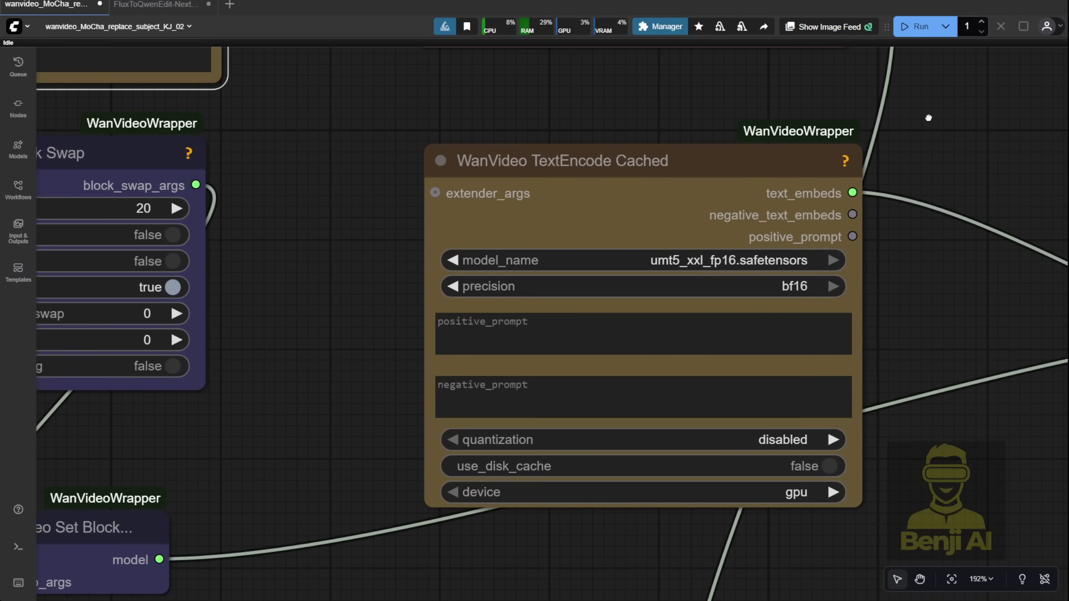
click(576, 339)
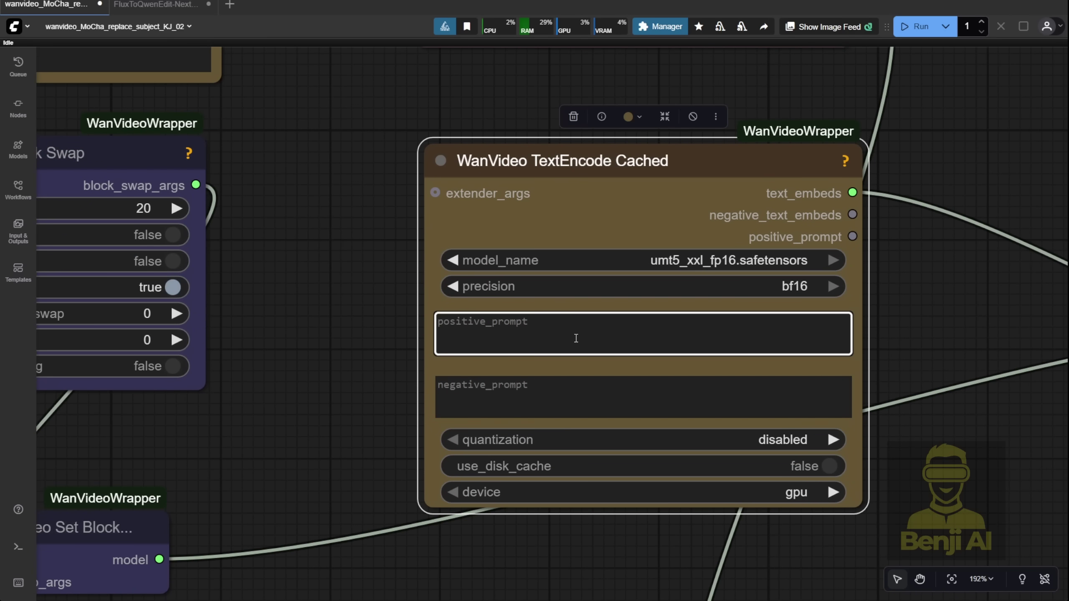
text(a)
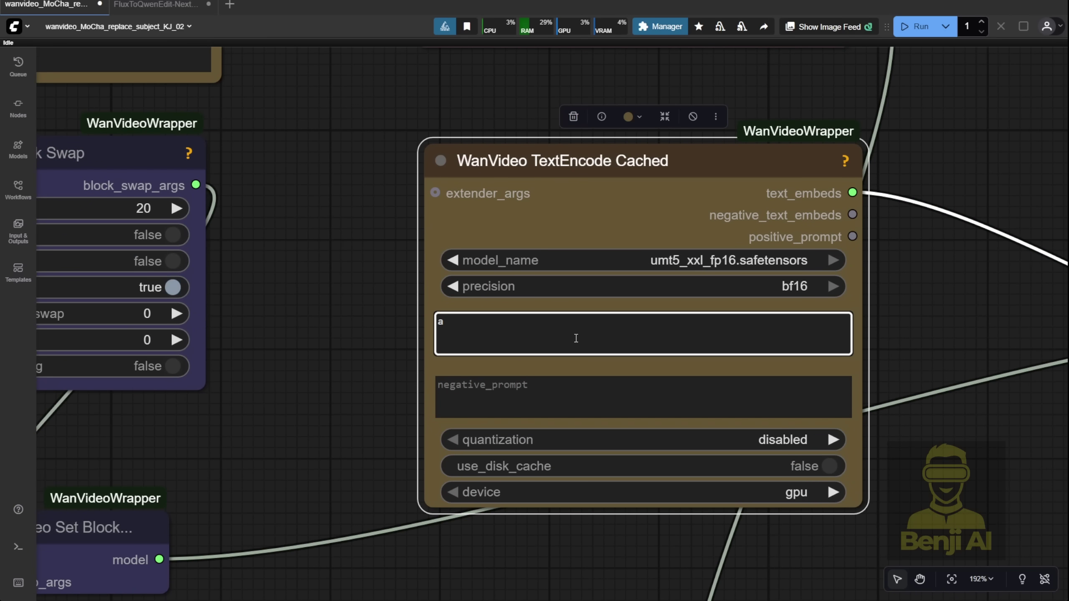
text( you)
Step: Finish the prompt 'a young woman with black hoodies and pants.' and un-bypass the WanVideo Sampler
text(ng woman with black hoodies and pants.)
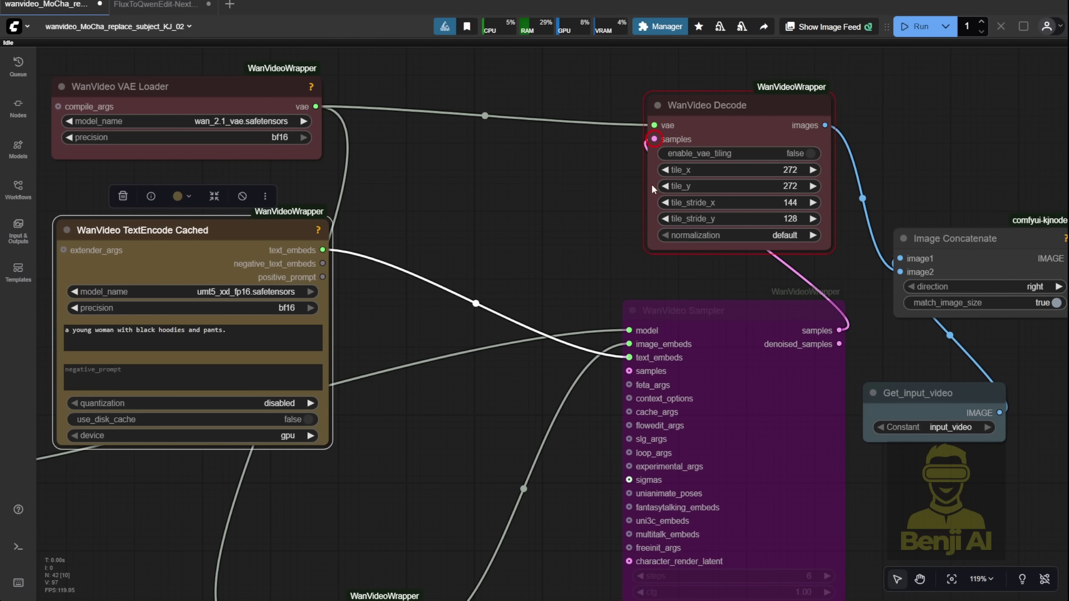
drag(582, 239, 393, 70)
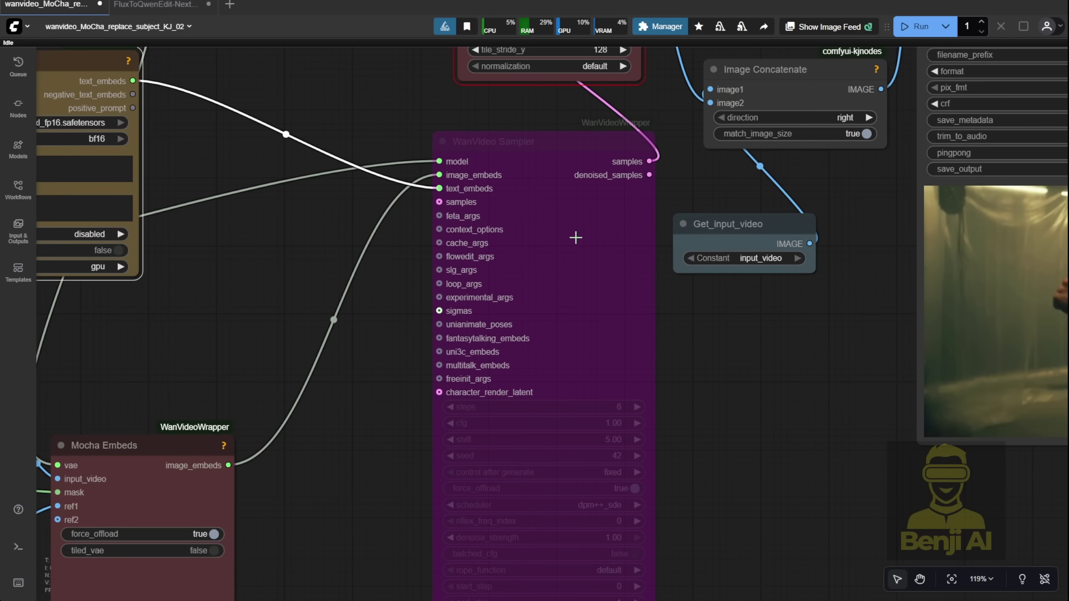
right_click(575, 236)
click(623, 428)
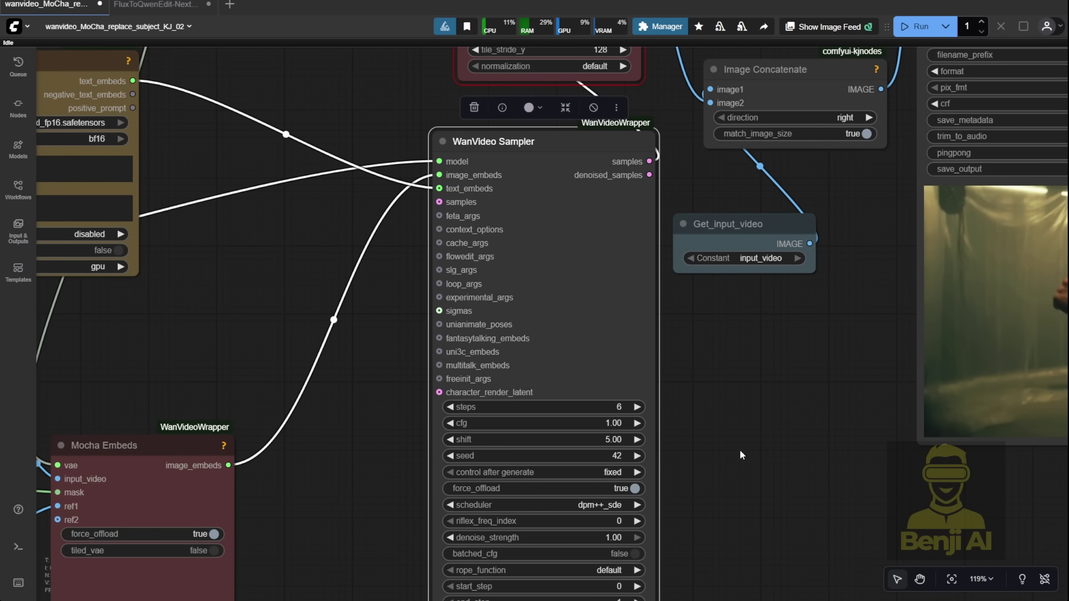
Step: Paste the copied node and connect WanVideo Decode images to the second Video Combine
scroll(666, 461, down, 2)
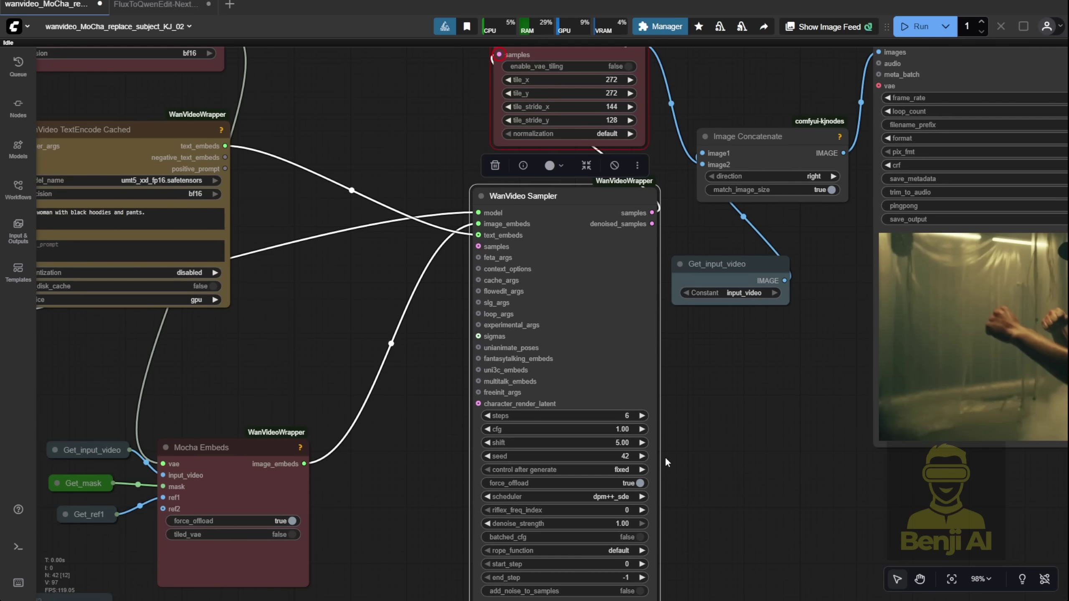
scroll(682, 421, down, 3)
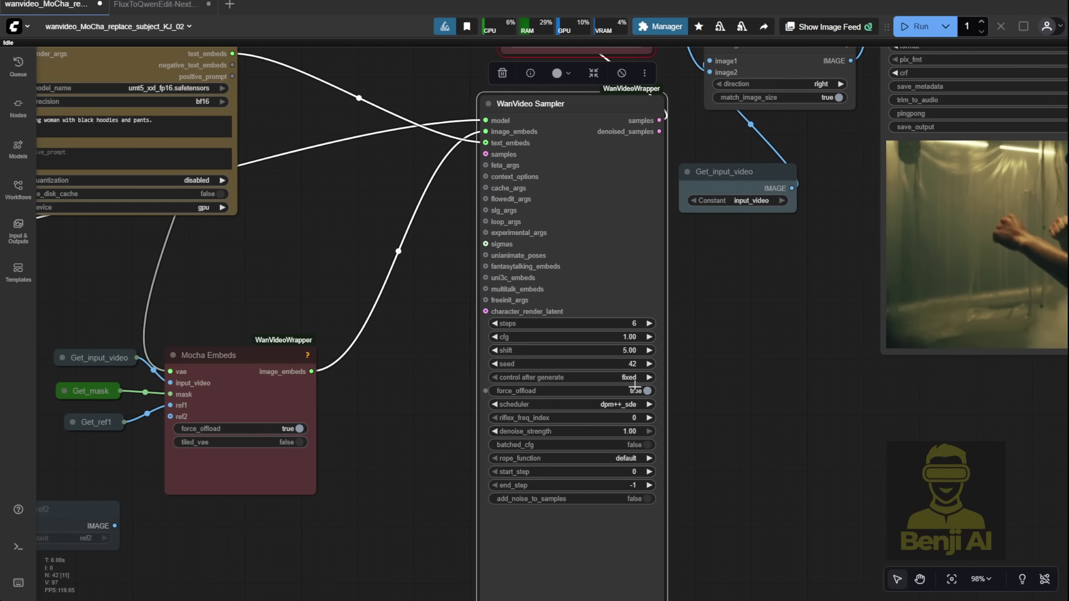
scroll(635, 386, up, 2)
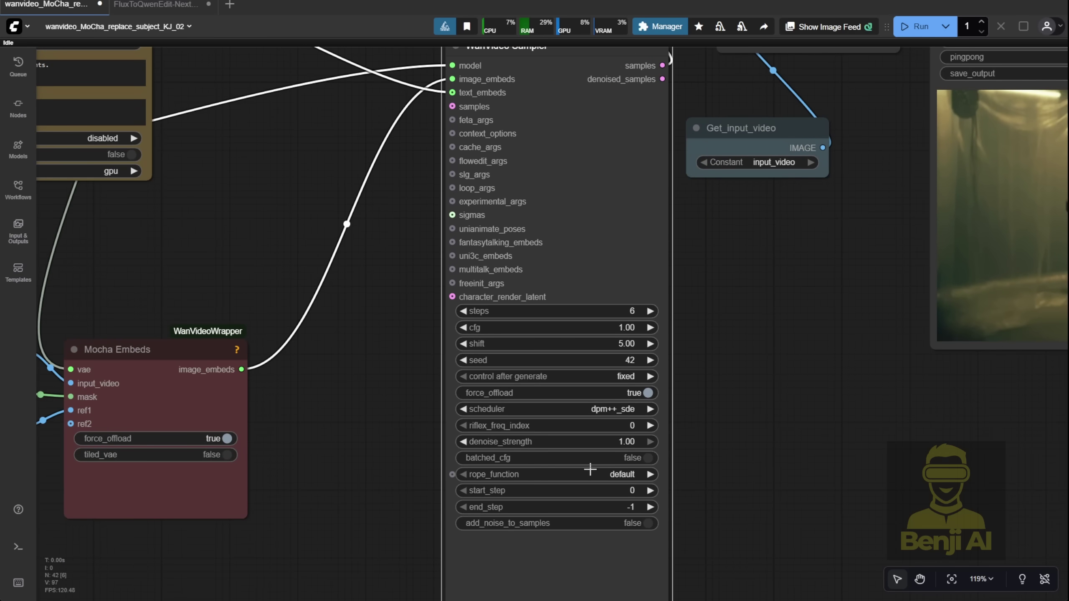
scroll(590, 470, up, 2)
key(ctrl+v)
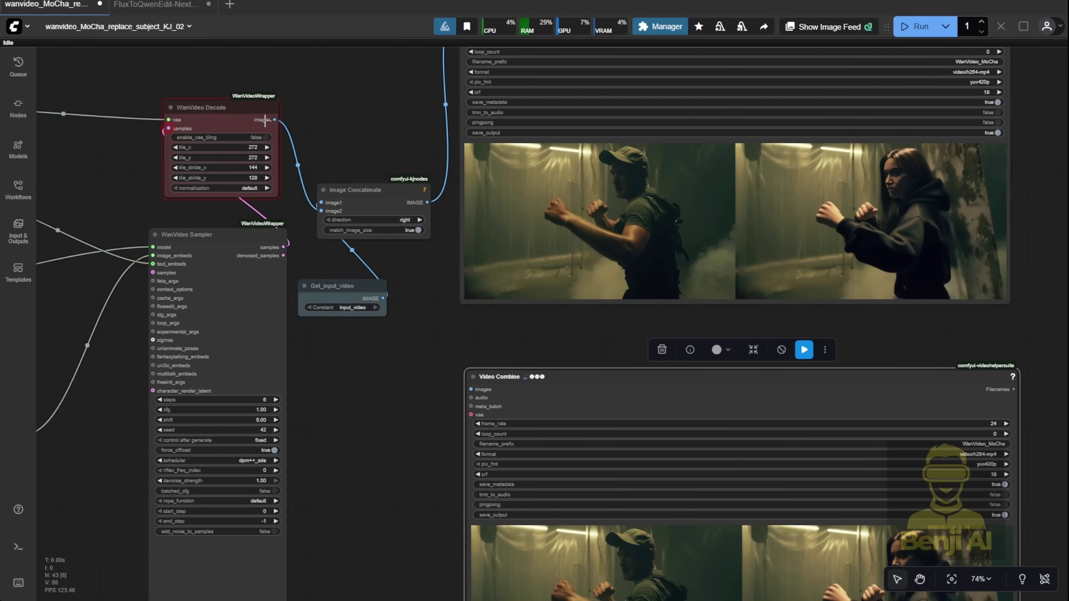
drag(274, 120, 480, 387)
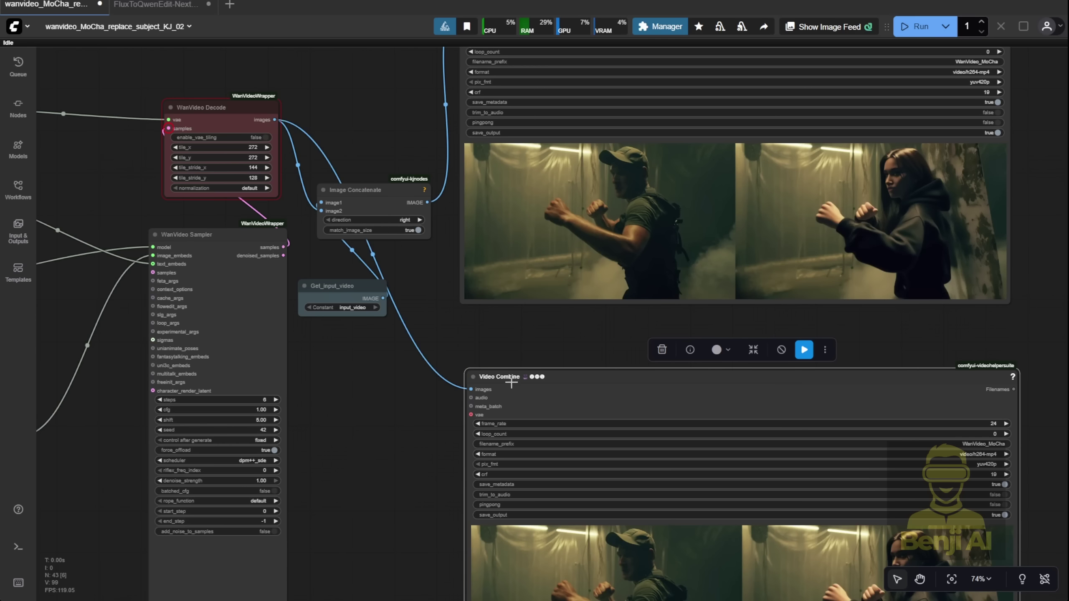
click(467, 346)
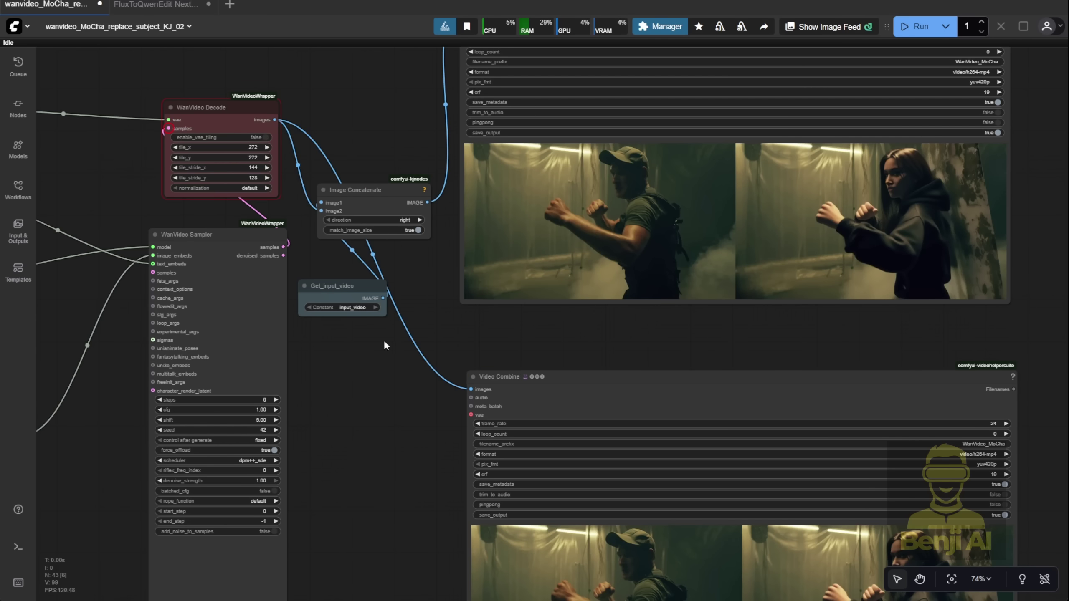
scroll(384, 345, down, 5)
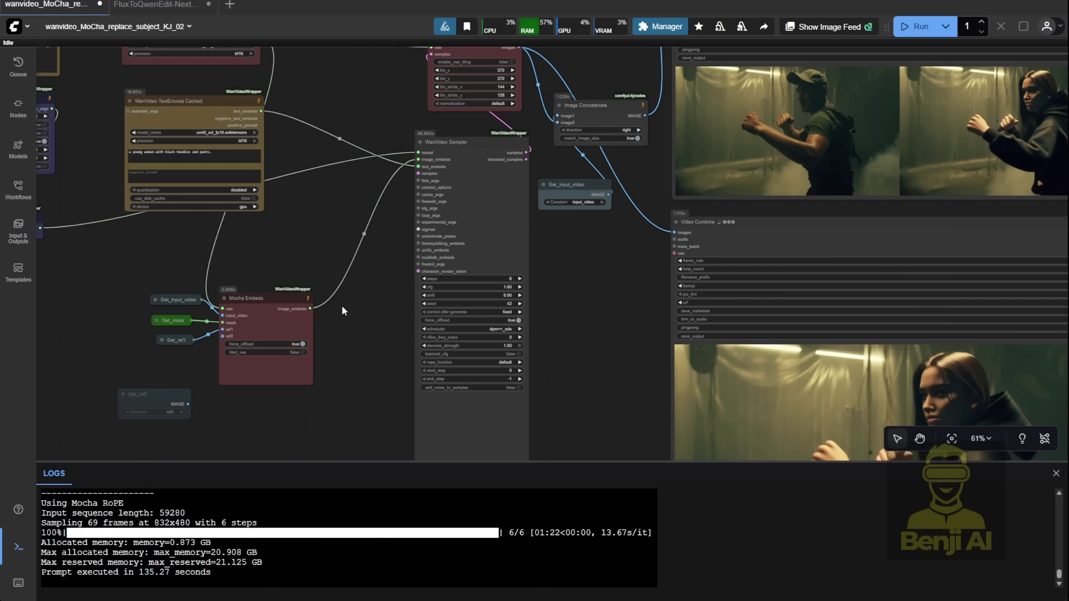
Step: Check the 135.27 s sampling time and max memory in the logs, then pan toward the left-hand nodes
drag(536, 538, 581, 536)
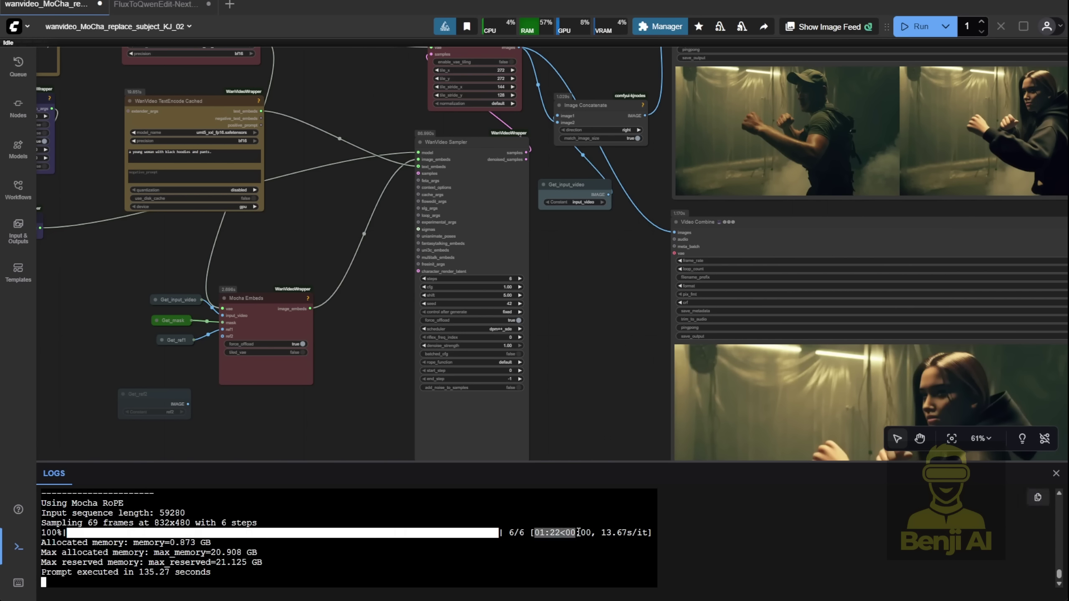
click(580, 536)
drag(206, 552, 252, 563)
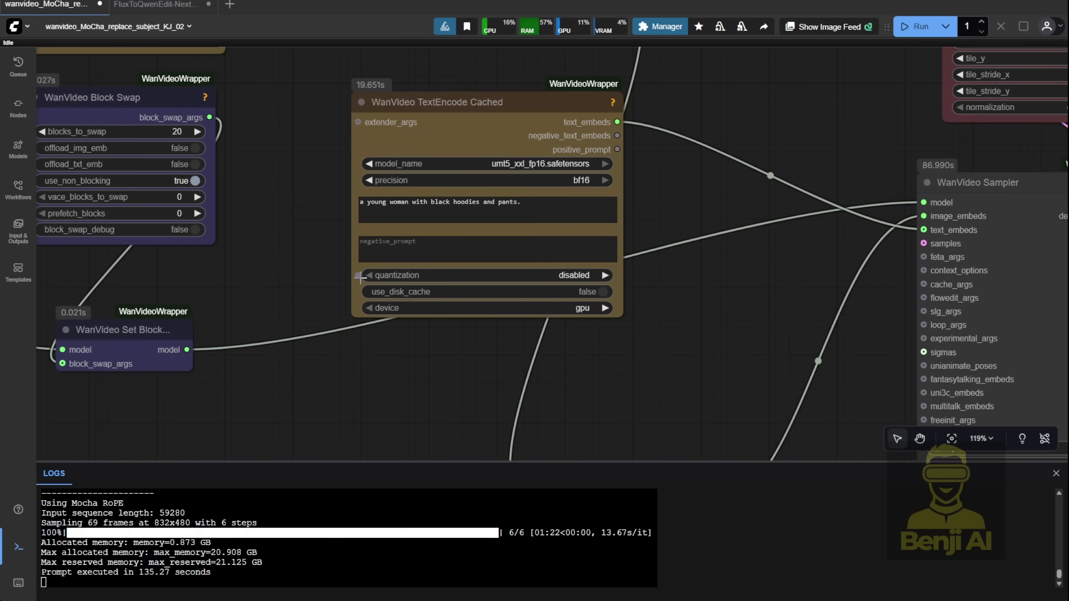
click(486, 100)
drag(286, 255, 680, 329)
scroll(619, 282, down, 5)
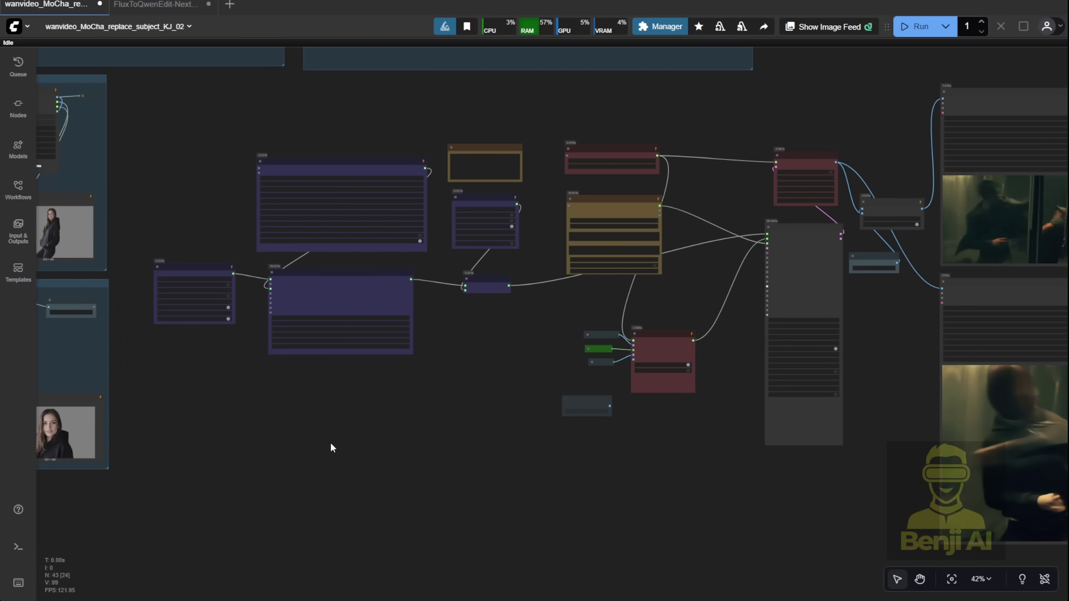
Step: Delete the VAE Encode node near the ref1 and ref2 groups
drag(330, 444, 590, 483)
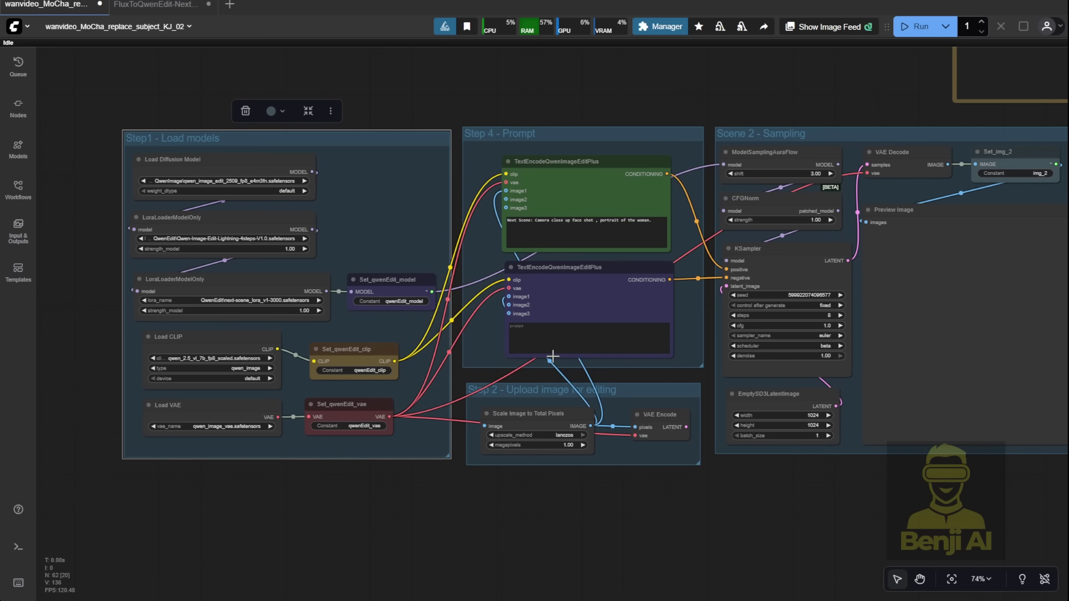
click(660, 415)
key(Delete)
scroll(553, 371, down, 2)
drag(446, 478, 286, 480)
Step: Connect ref1's Load Reference Image output to Scale Image
drag(479, 107, 34, 241)
scroll(602, 250, up, 3)
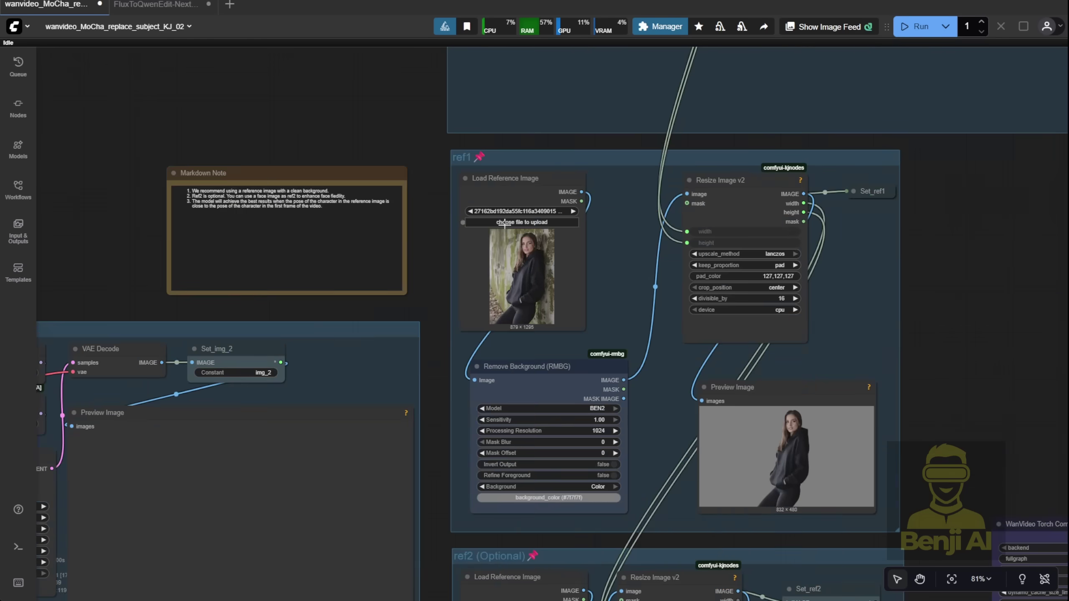
scroll(601, 251, down, 3)
drag(831, 129, 132, 474)
scroll(249, 445, down, 12)
drag(216, 337, 505, 358)
scroll(505, 358, up, 3)
Step: Move the Qwen edit Step and Scene groups beside ref1 and ref2
drag(143, 254, 551, 407)
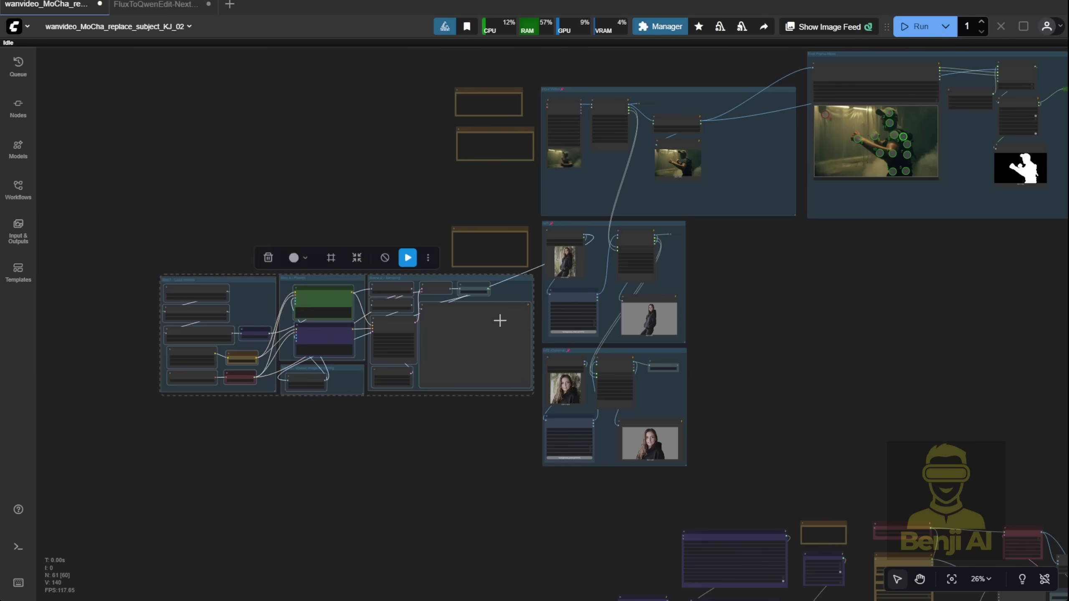
drag(499, 320, 1037, 279)
scroll(732, 390, up, 4)
drag(732, 391, 421, 363)
scroll(429, 359, down, 1)
Step: Reposition the ref2 group to the right of Scene 2 Sampling
click(270, 316)
right_click(269, 316)
scroll(231, 351, up, 12)
right_click(161, 240)
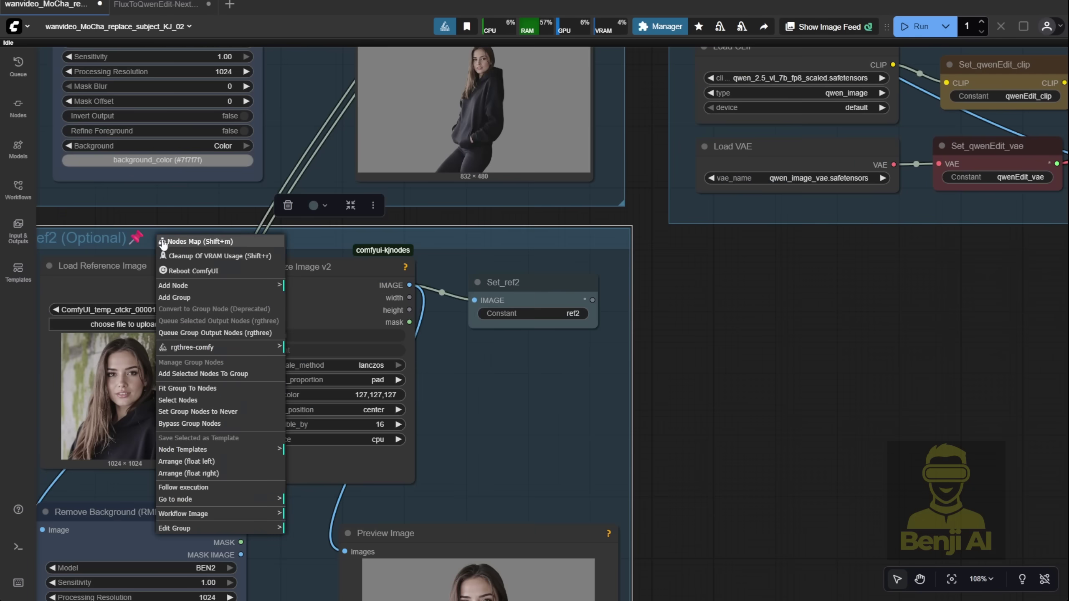
click(372, 206)
click(859, 421)
scroll(859, 453, down, 11)
drag(858, 452, 322, 406)
Step: Zoom out over the whole workflow and inspect the ref1 group's options
drag(148, 330, 928, 152)
scroll(614, 422, down, 3)
drag(614, 421, 614, 500)
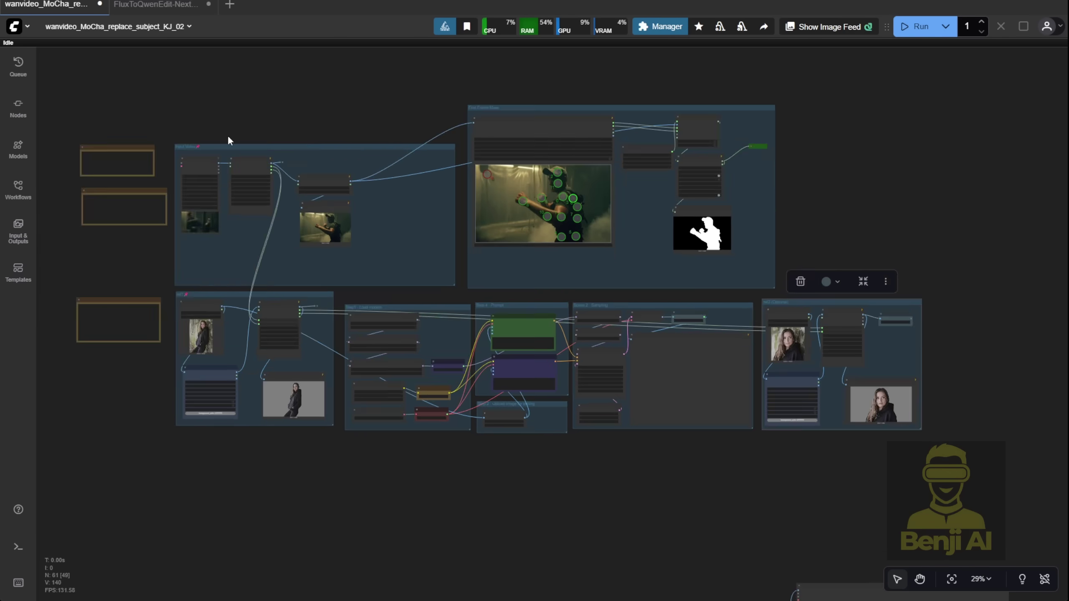
scroll(505, 156, up, 4)
scroll(532, 215, up, 4)
click(368, 215)
click(397, 190)
click(367, 207)
Step: Wire the img_2 output into ref2's background remover and delete ref2's Load Reference Image
drag(1014, 217, 590, 144)
scroll(591, 143, up, 3)
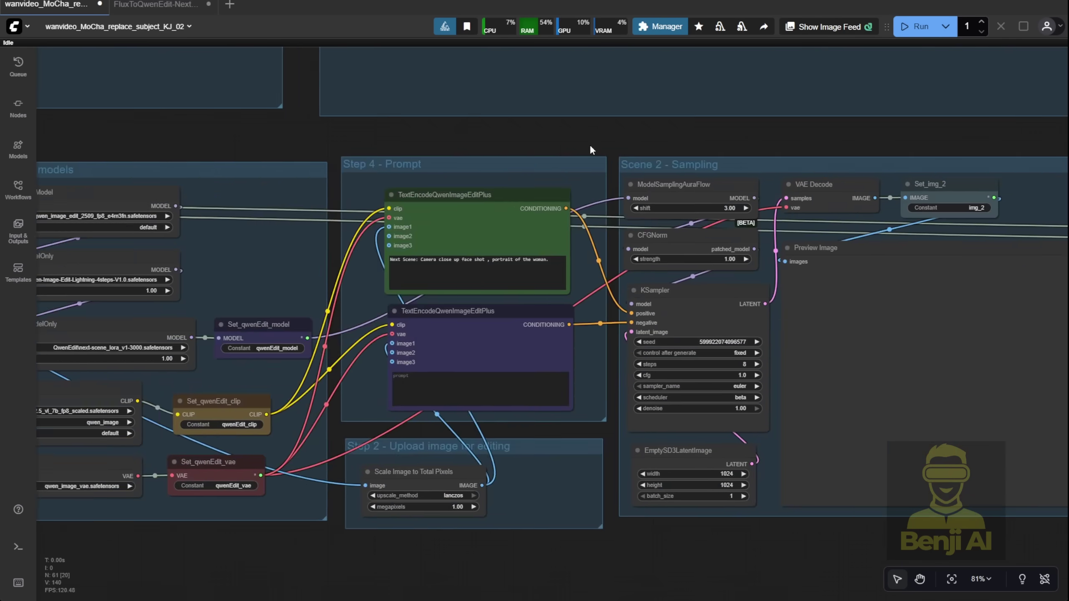
drag(926, 139, 370, 131)
drag(435, 190, 687, 180)
click(687, 170)
key(Delete)
Step: Tidy ref2's remover, Resize Image and enlarged Preview Image nodes
drag(825, 169, 686, 337)
drag(686, 180, 686, 176)
drag(884, 369, 844, 239)
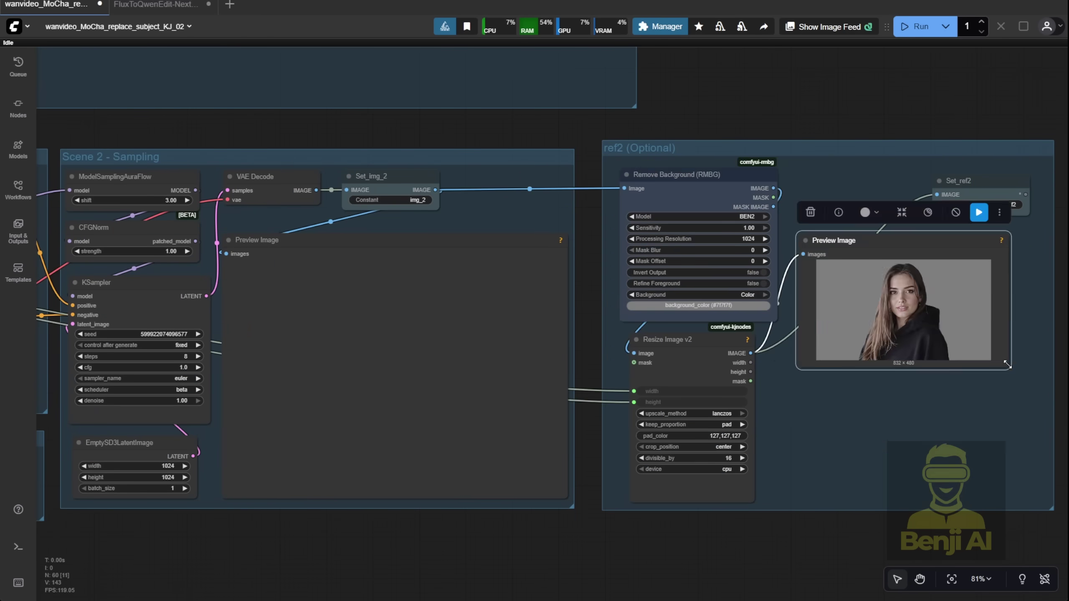
drag(1004, 364, 1033, 485)
scroll(980, 462, down, 9)
scroll(587, 522, down, 2)
drag(587, 523, 609, 327)
Step: Add a group titled 'Wan Model' over the Lora and model loader nodes
drag(539, 581, 400, 304)
scroll(400, 332, up, 4)
right_click(185, 128)
click(202, 148)
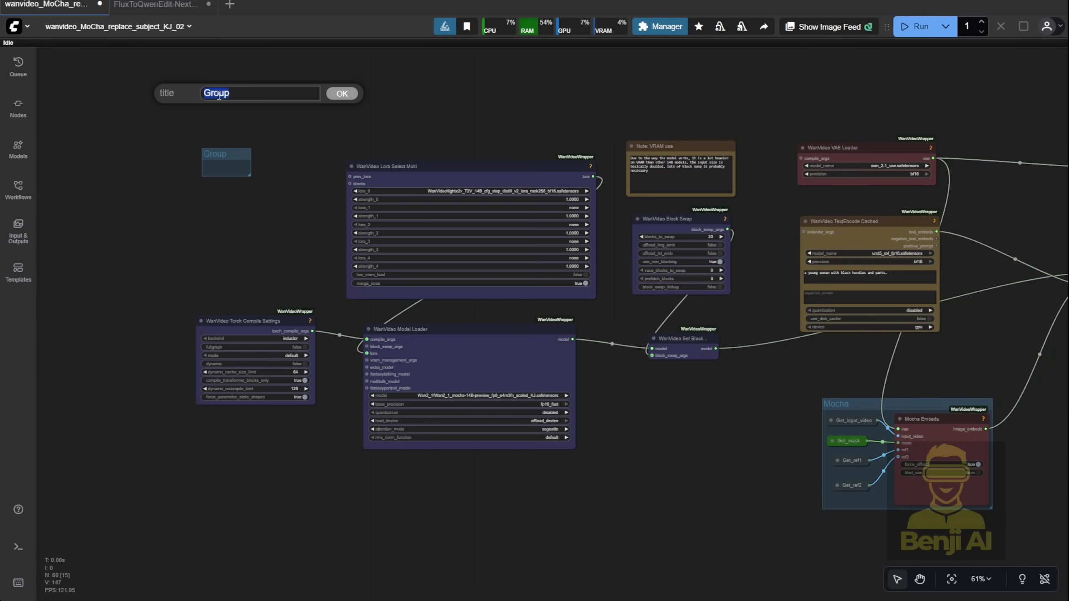
text(Wan Model)
key(Return)
drag(231, 156, 222, 124)
Step: Fit the Wan Model group to its nodes and move it up and left
drag(239, 144, 751, 464)
scroll(185, 381, up, 4)
drag(341, 139, 160, 122)
right_click(558, 292)
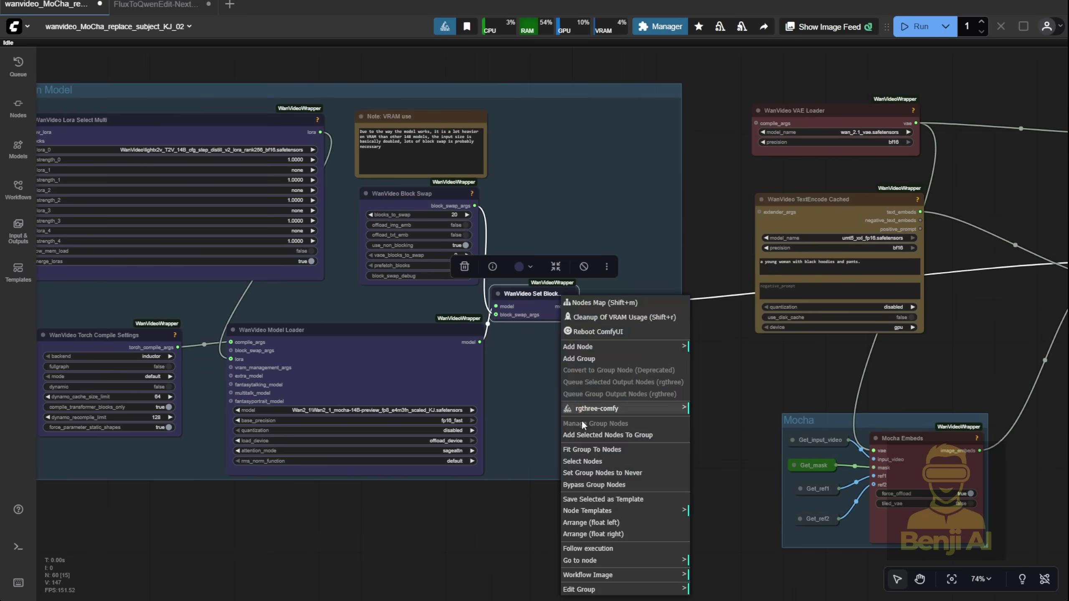
click(591, 449)
scroll(568, 440, down, 10)
drag(505, 309, 481, 136)
Step: Move the sampler, VAE, text and decode nodes up along with the Mocha group
drag(632, 236, 464, 205)
drag(450, 263, 705, 377)
drag(629, 289, 662, 120)
drag(472, 398, 486, 202)
scroll(347, 240, up, 10)
drag(347, 240, 221, 497)
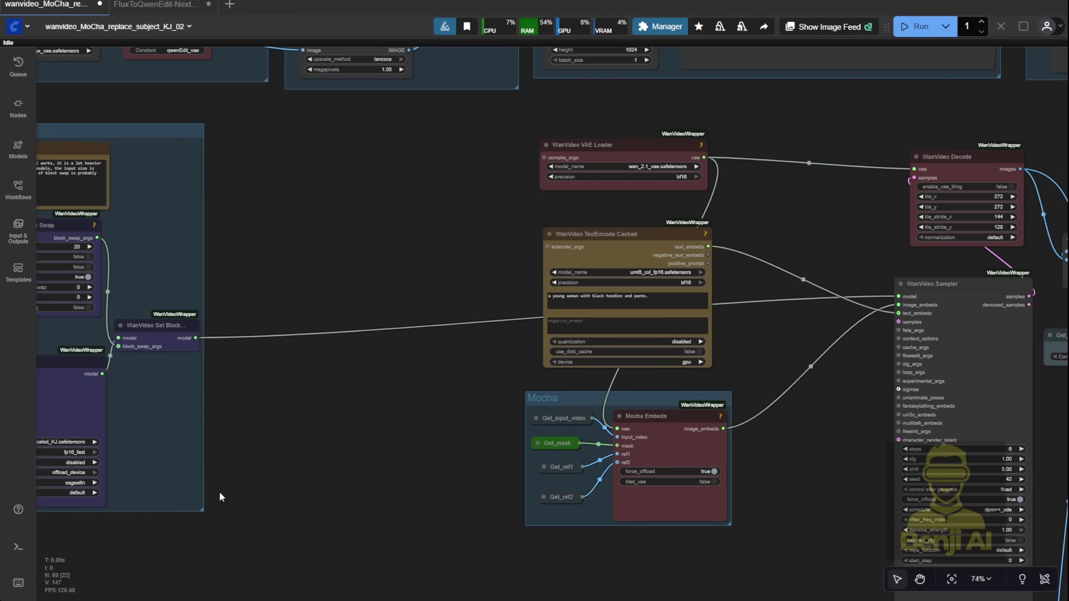
scroll(147, 441, down, 2)
drag(733, 266, 615, 172)
scroll(615, 171, up, 2)
Step: Create a 'Wan Sampling' group enclosing the sampler nodes
double_click(338, 217)
text(Wan Sa)
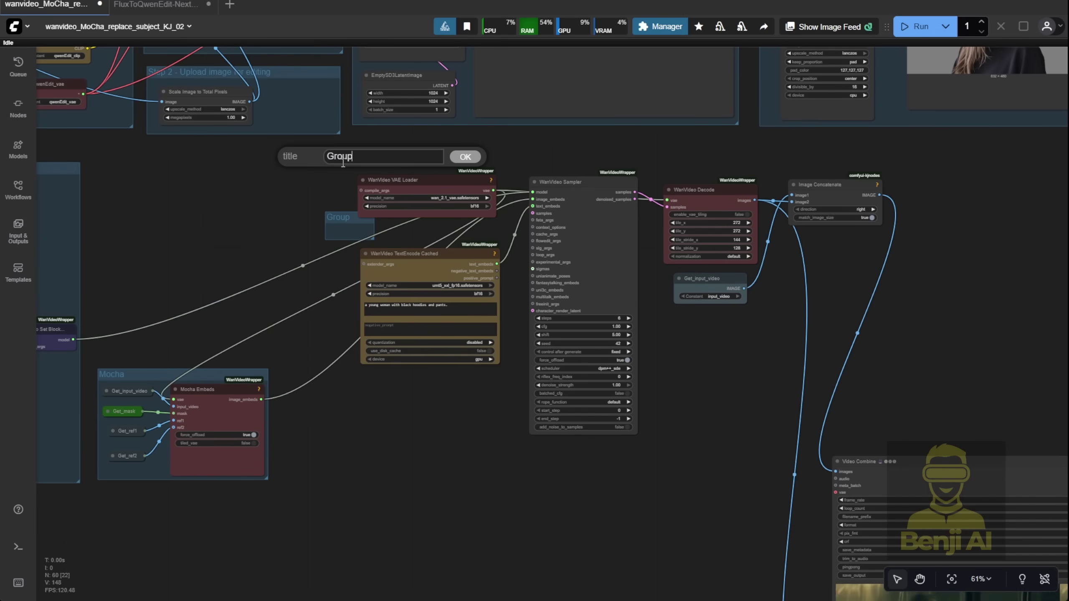
text(mpling)
key(Return)
drag(340, 217, 939, 476)
drag(242, 380, 128, 508)
drag(295, 506, 534, 409)
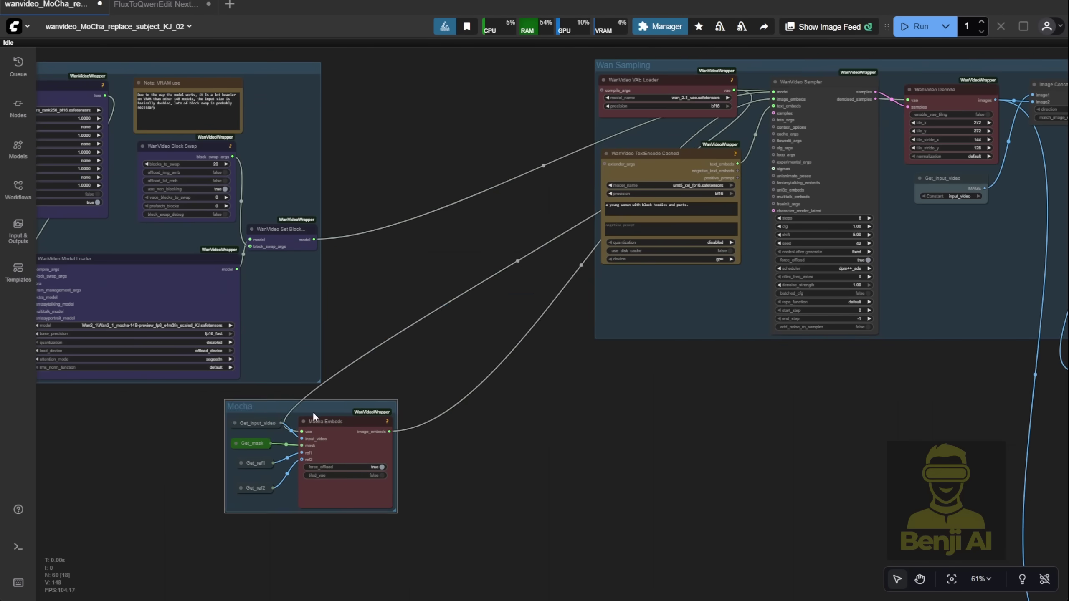
drag(311, 412, 231, 408)
Step: Move both Video Combine nodes beside the Wan Sampling group
scroll(686, 451, down, 4)
drag(622, 419, 327, 388)
scroll(327, 388, down, 3)
drag(516, 315, 705, 555)
drag(624, 349, 535, 204)
drag(272, 377, 560, 504)
scroll(559, 514, up, 9)
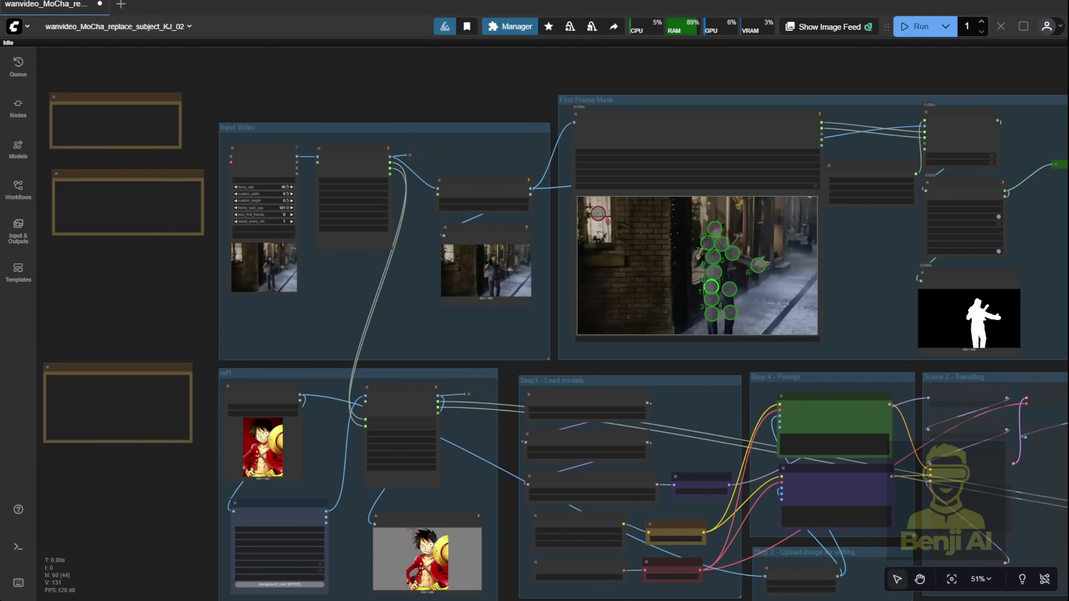
Step: Change Grow Mask With Blur's expand from 5 to 10 in the First Frame Mask group
scroll(275, 284, up, 9)
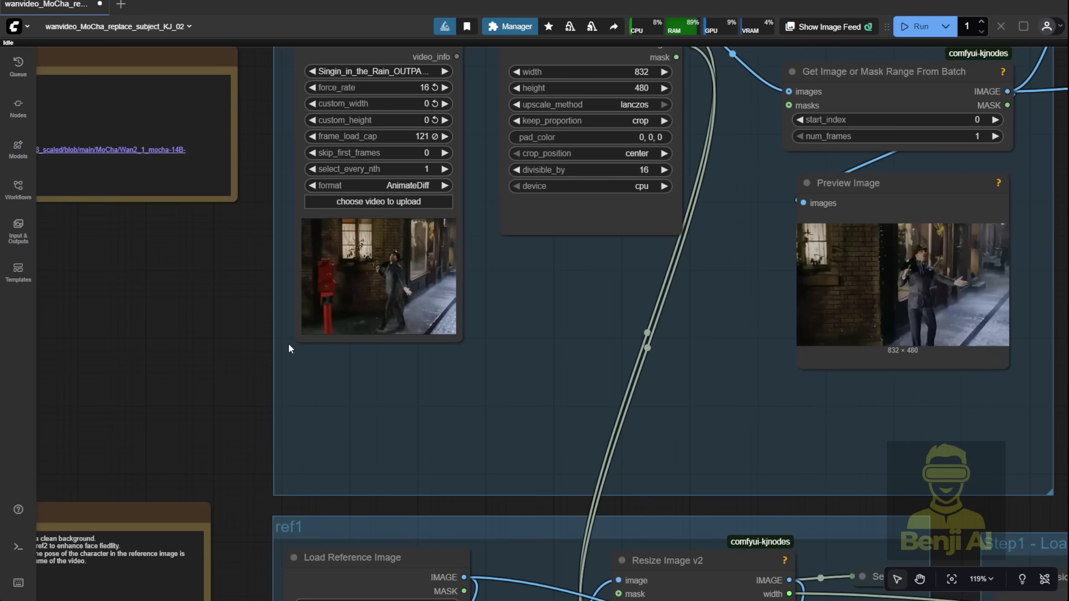
drag(288, 343, 117, 396)
scroll(328, 319, up, 4)
scroll(411, 352, down, 7)
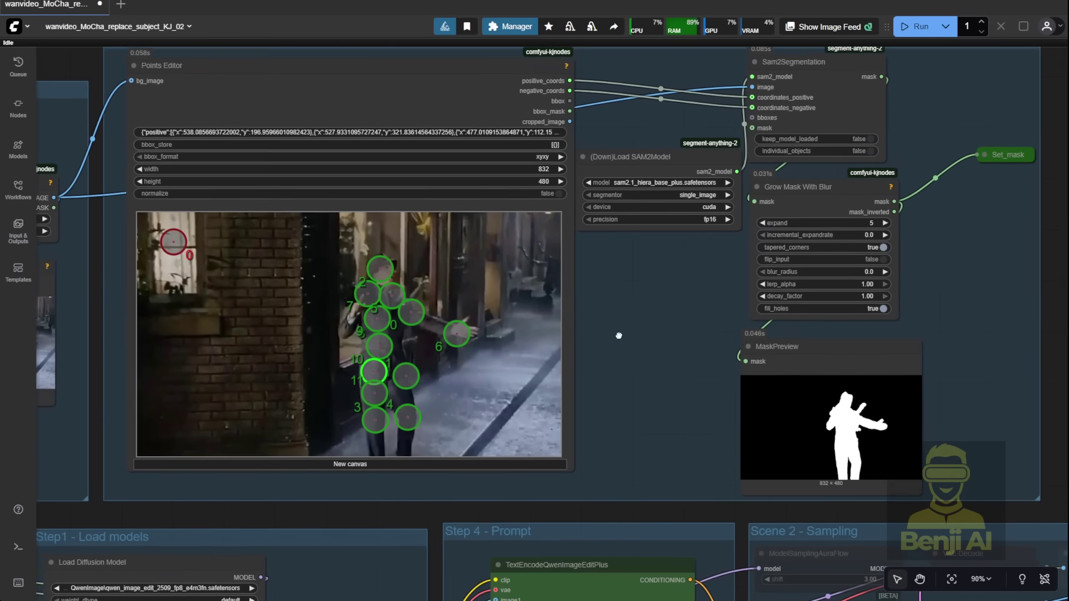
drag(619, 336, 580, 329)
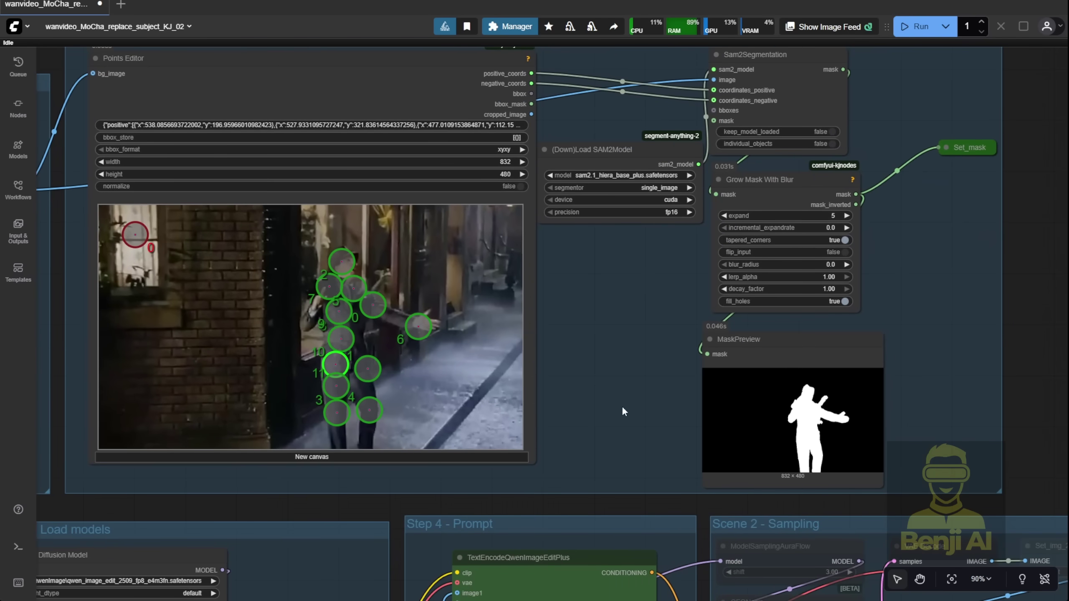
scroll(624, 411, down, 1)
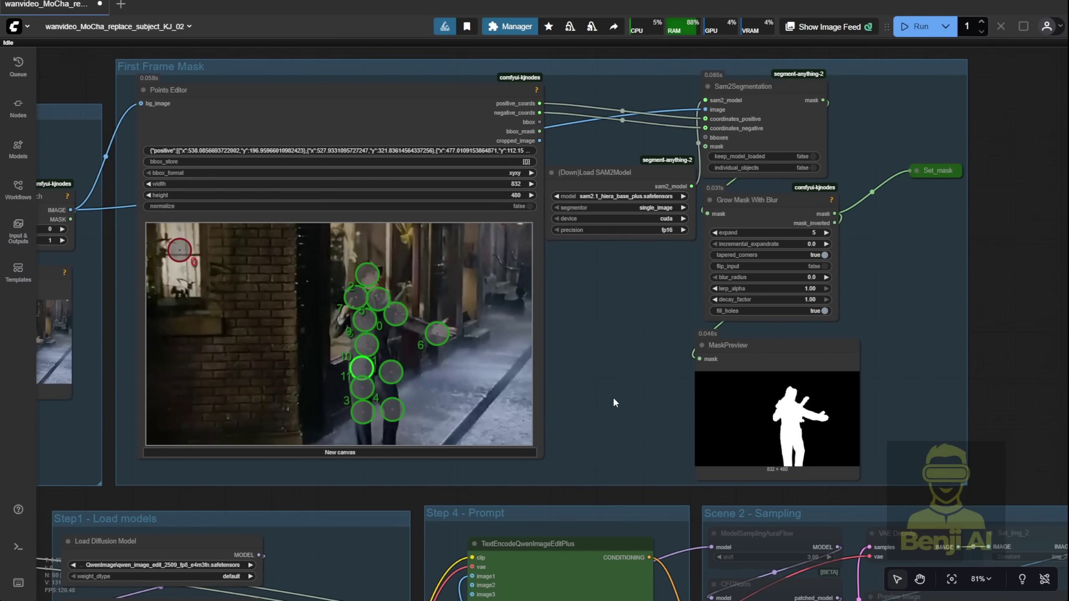
drag(614, 398, 736, 421)
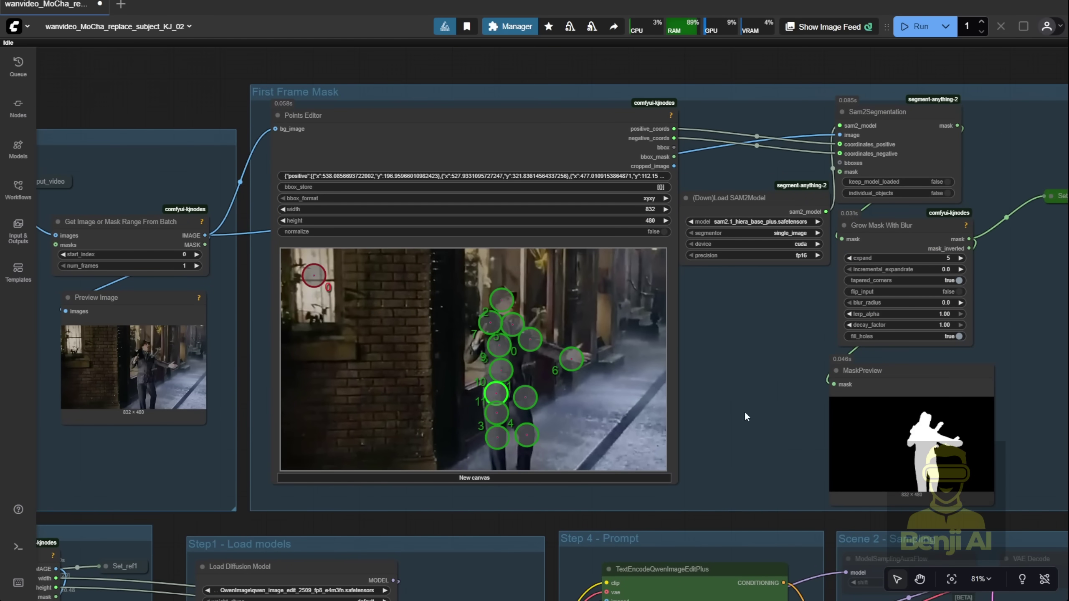
click(943, 258)
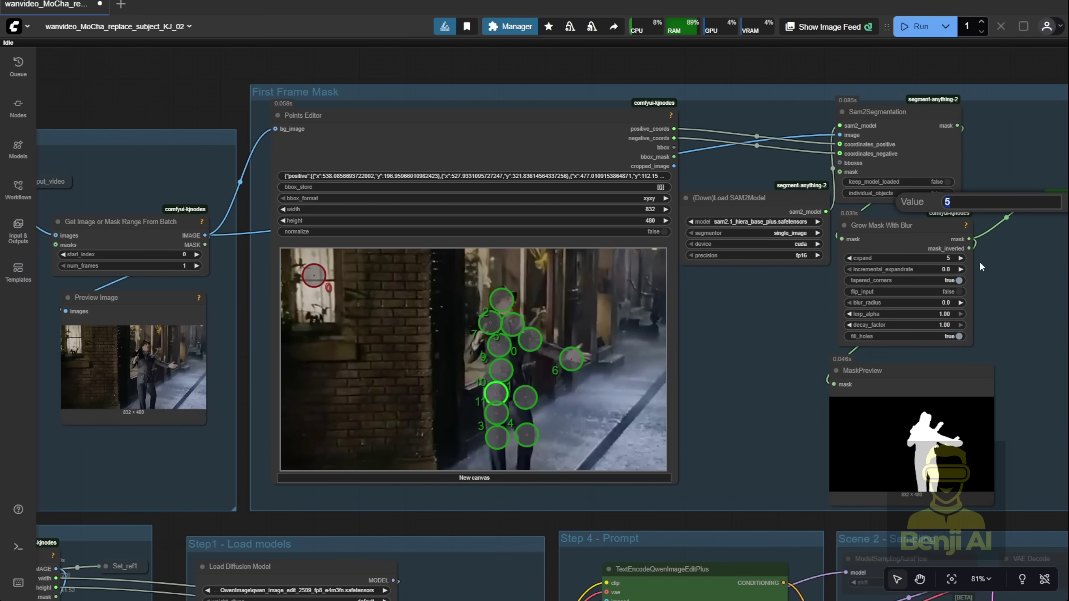
text(10)
key(Return)
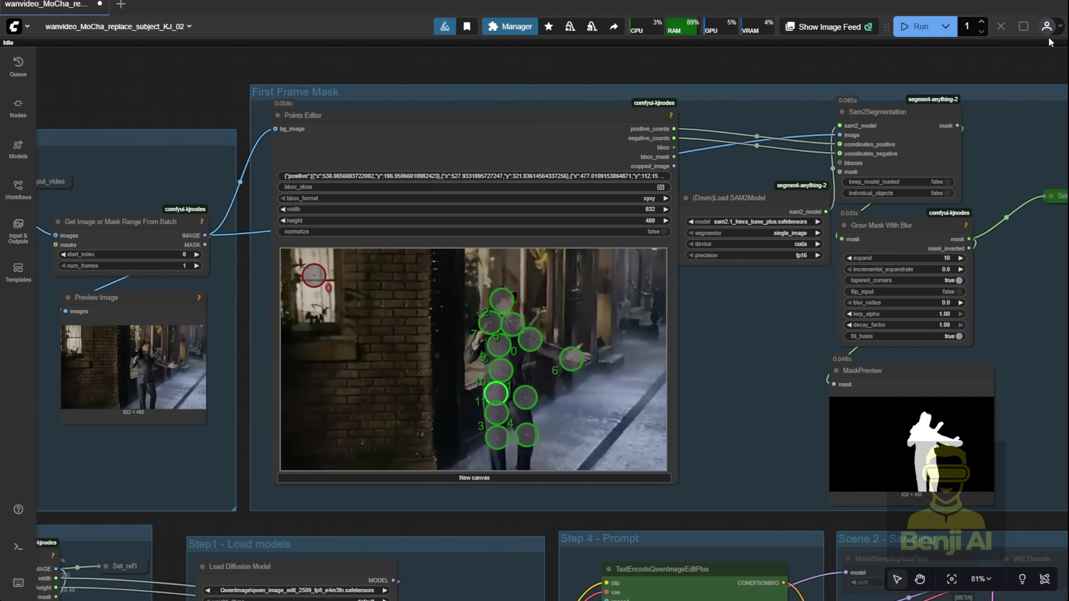
Step: Set all nodes in the Wan Sampling group back to Always
scroll(994, 345, up, 4)
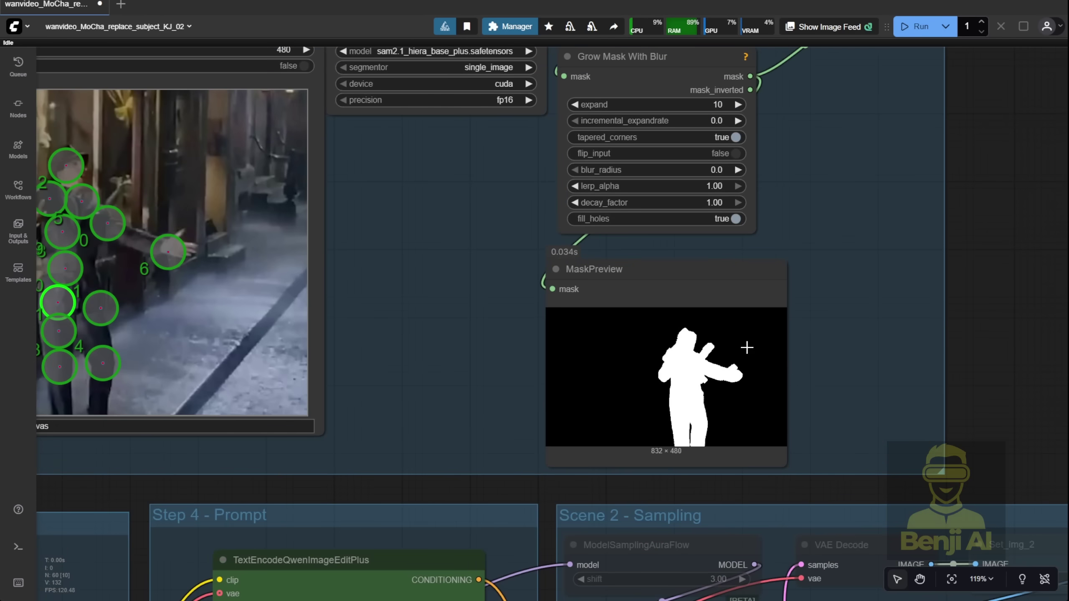
scroll(447, 394, down, 3)
drag(468, 372, 1068, 1)
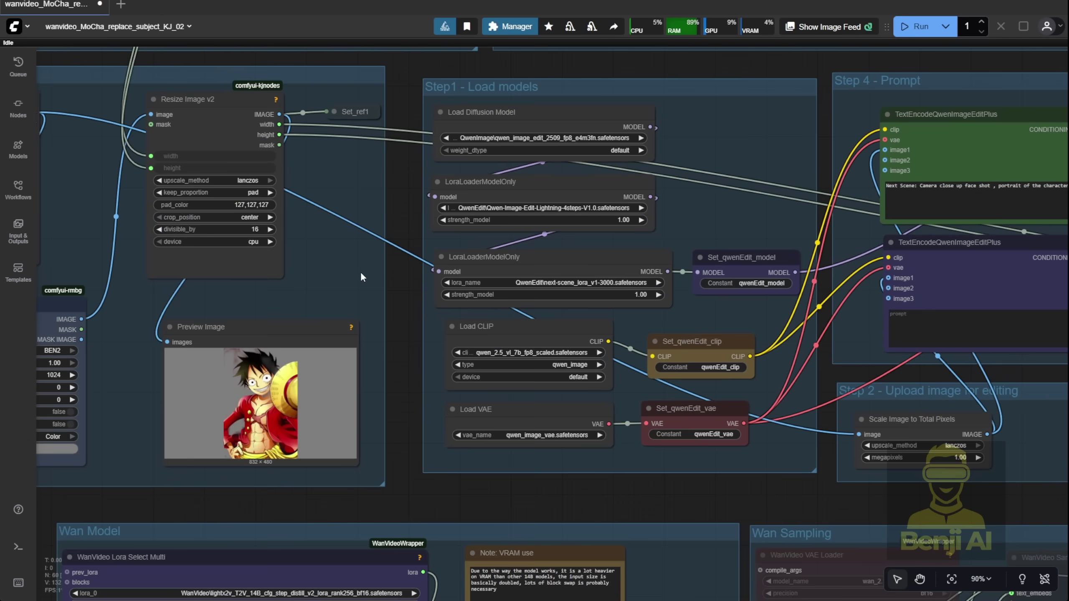
drag(362, 277, 5, 223)
drag(712, 299, 3, 374)
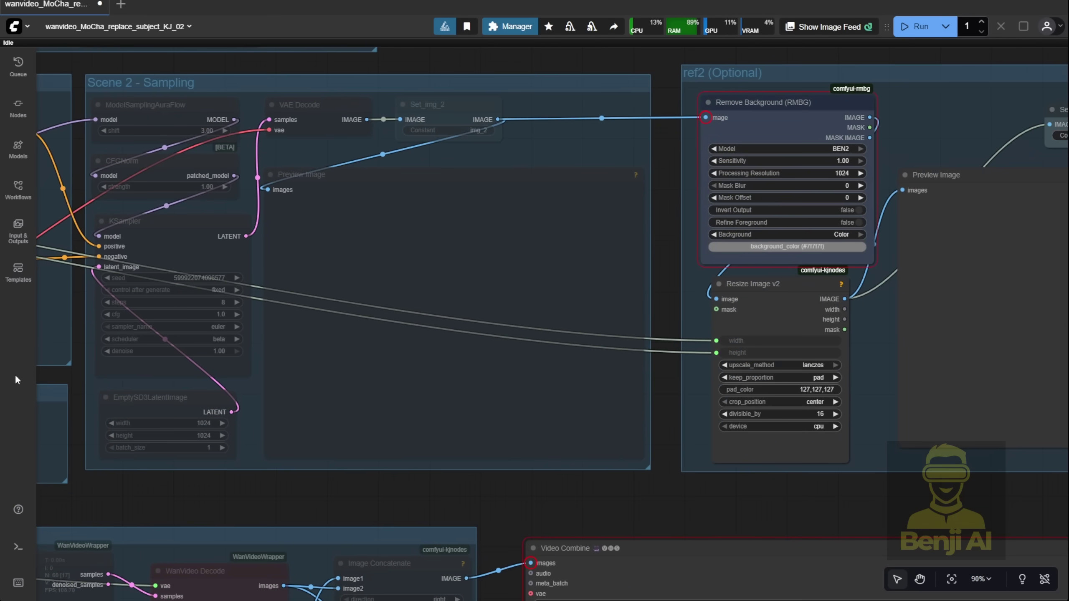
scroll(781, 283, down, 3)
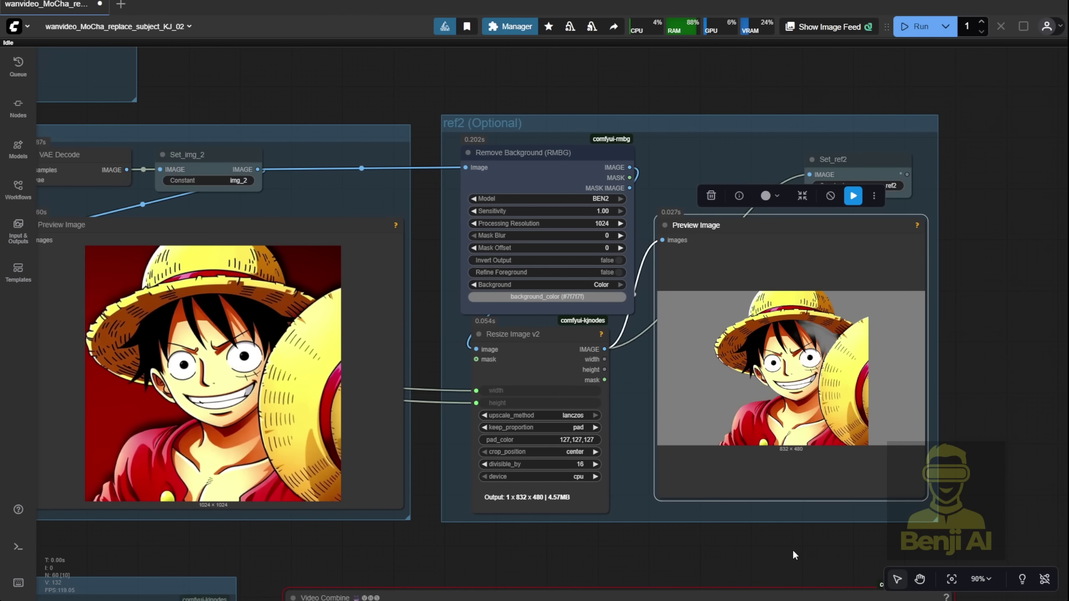
scroll(695, 555, down, 4)
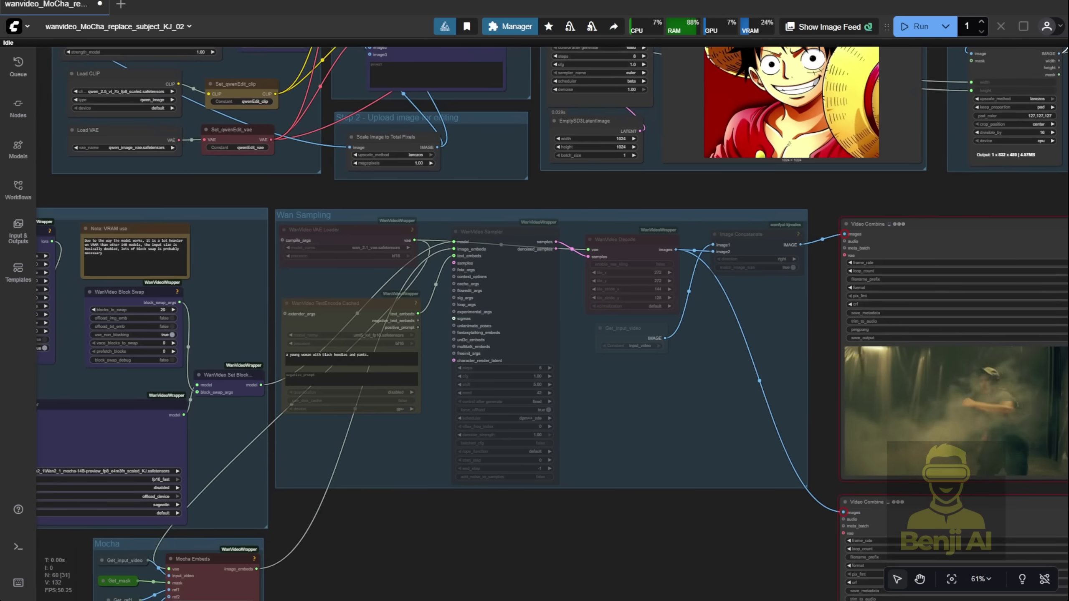
drag(747, 389, 670, 348)
right_click(562, 395)
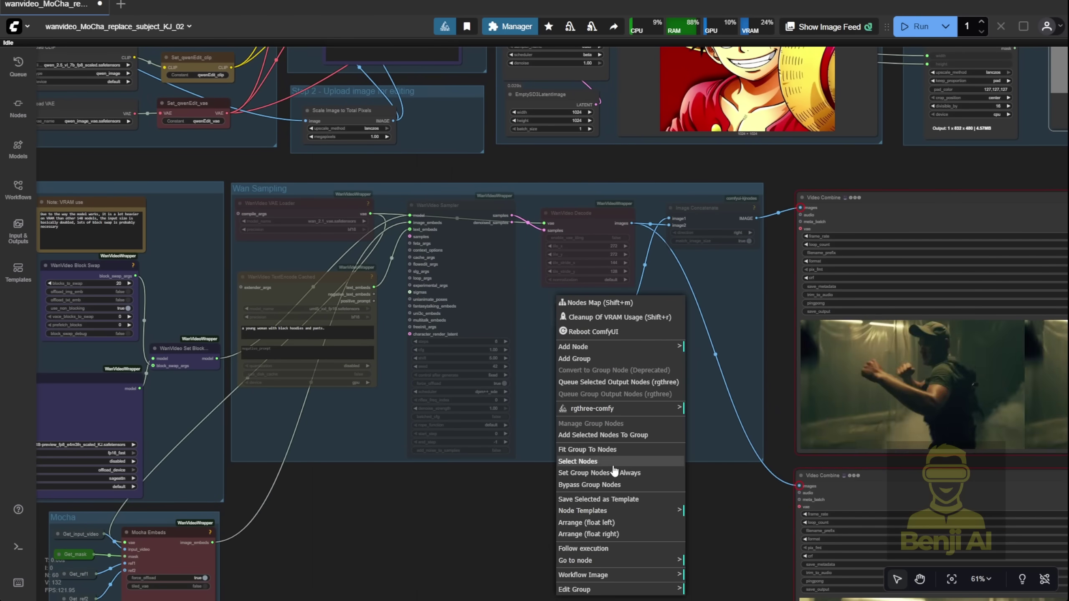
click(608, 472)
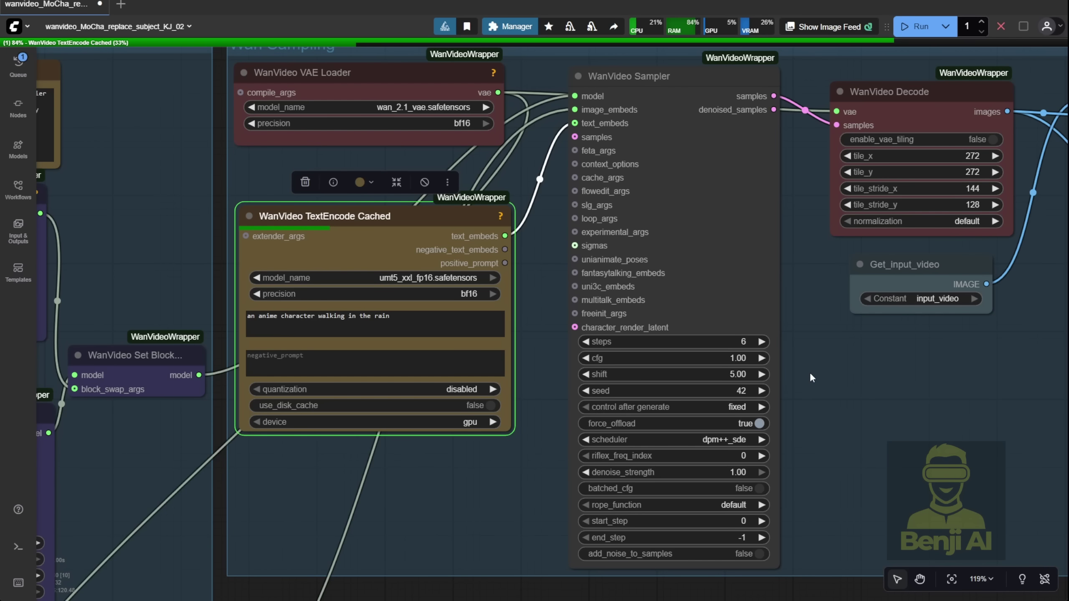
Step: Resume preview on the first Video Combine node so its output clip plays
scroll(810, 373, down, 10)
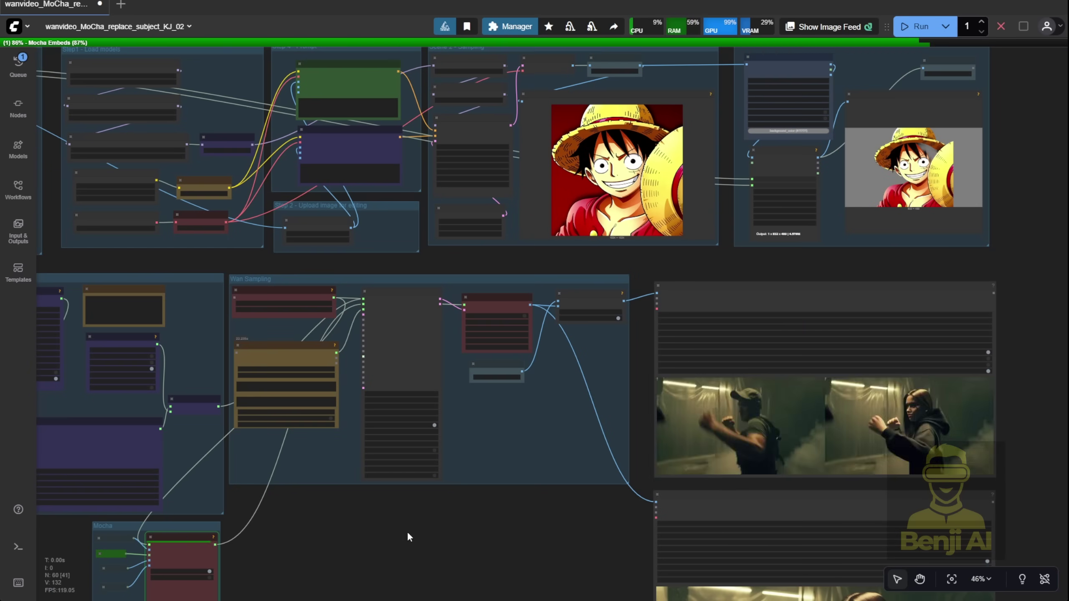
drag(408, 538, 516, 430)
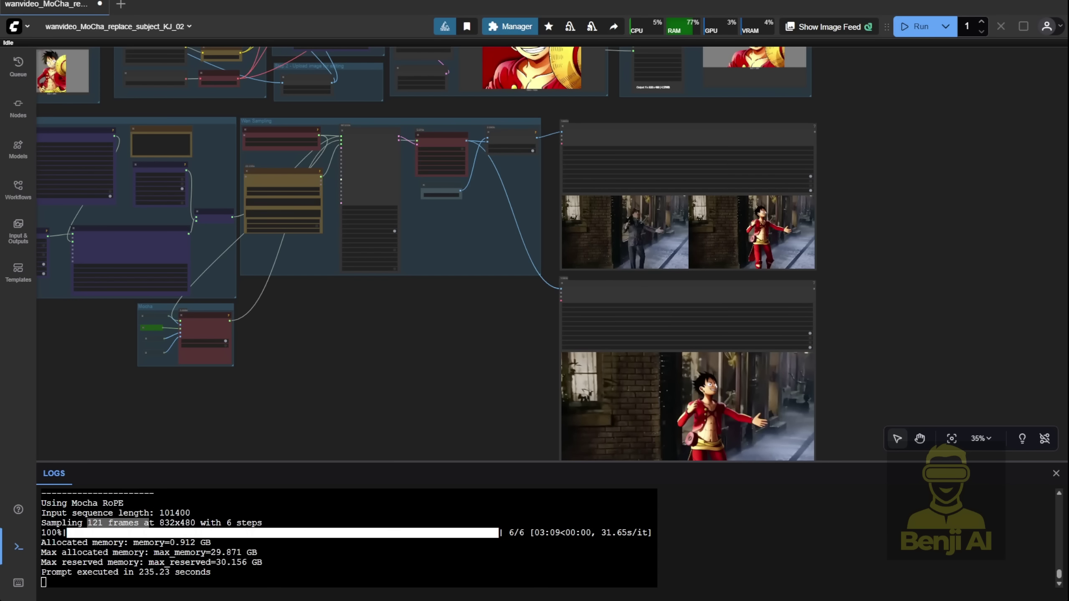
scroll(741, 227, up, 10)
right_click(742, 227)
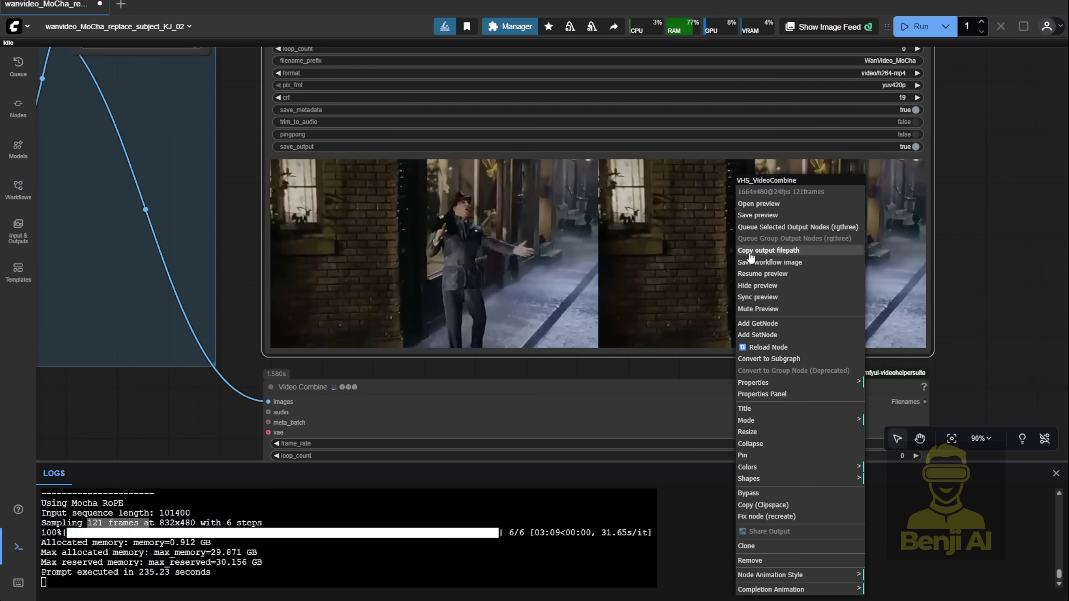
click(757, 273)
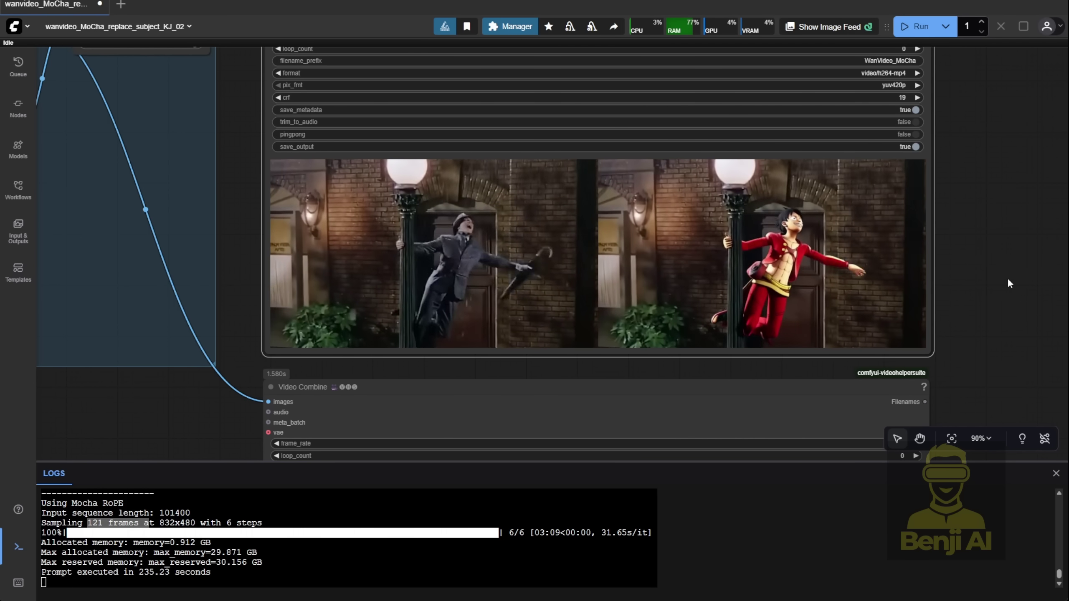
Step: Resume preview on the second Video Combine node to play its output video
scroll(1007, 278, down, 3)
drag(1007, 277, 944, 0)
scroll(827, 253, up, 6)
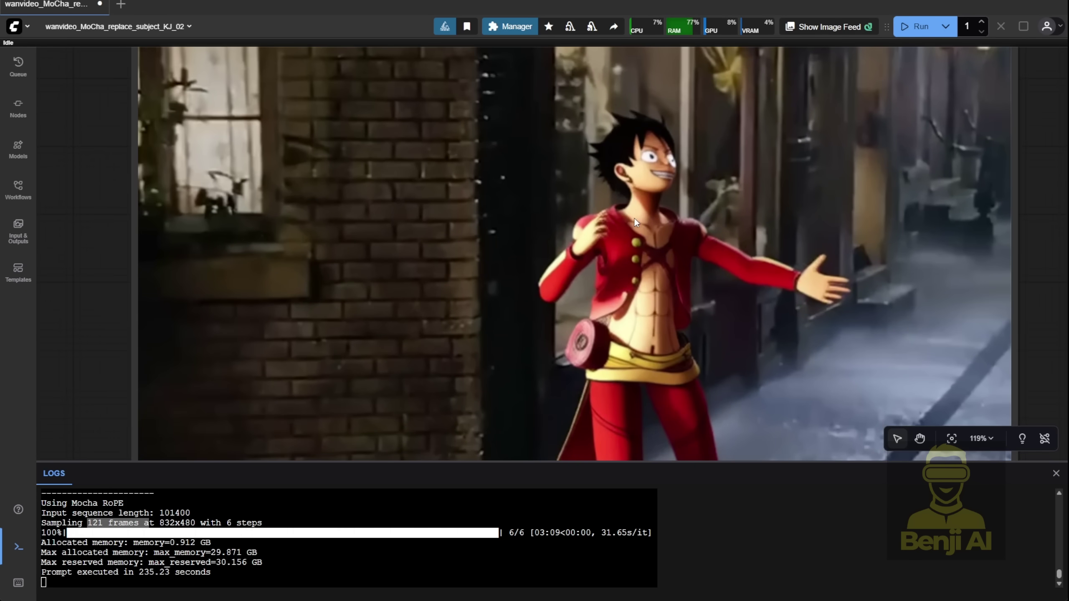
right_click(599, 171)
click(617, 255)
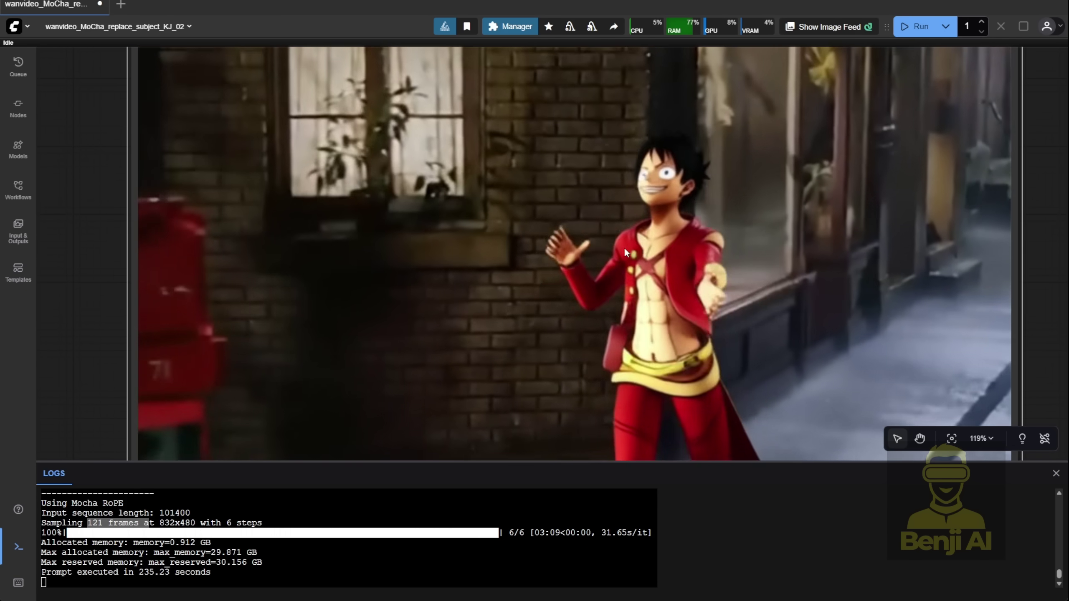
scroll(388, 314, down, 5)
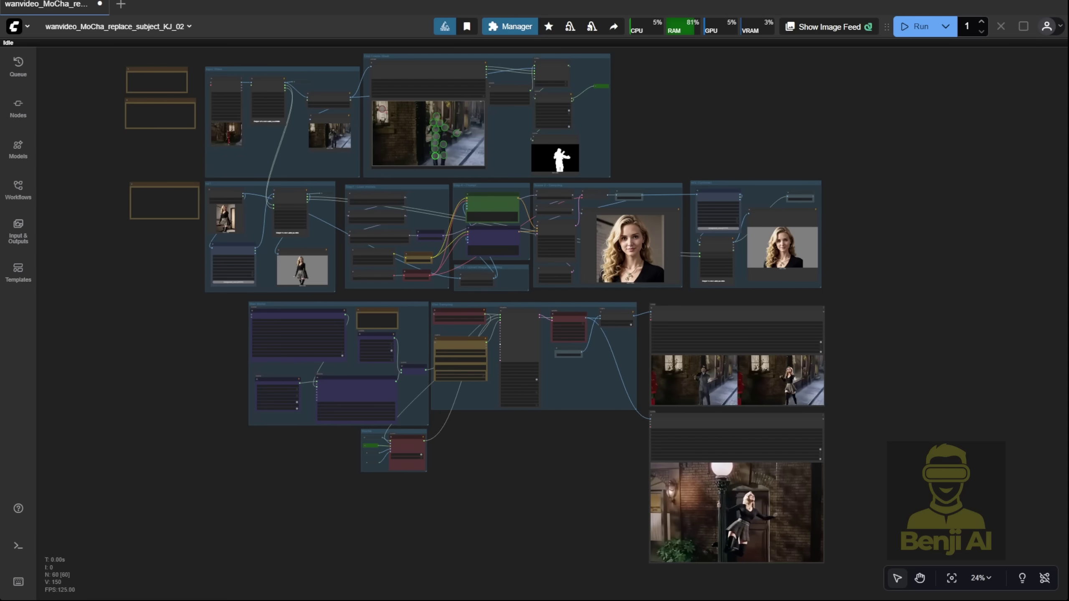
scroll(555, 503, up, 8)
drag(595, 503, 181, 449)
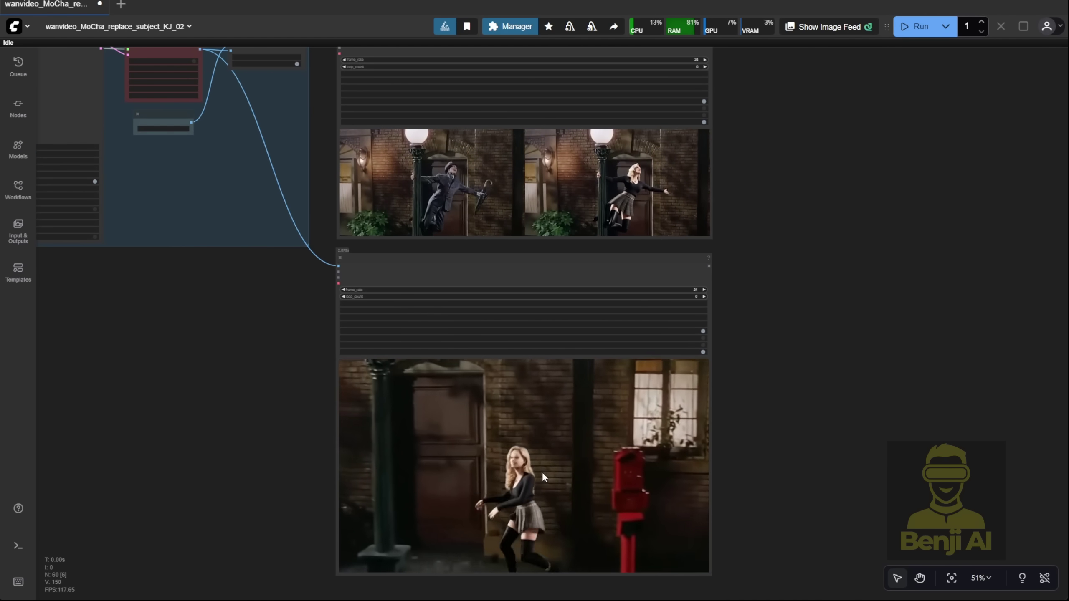
scroll(545, 484, up, 3)
drag(801, 465, 832, 360)
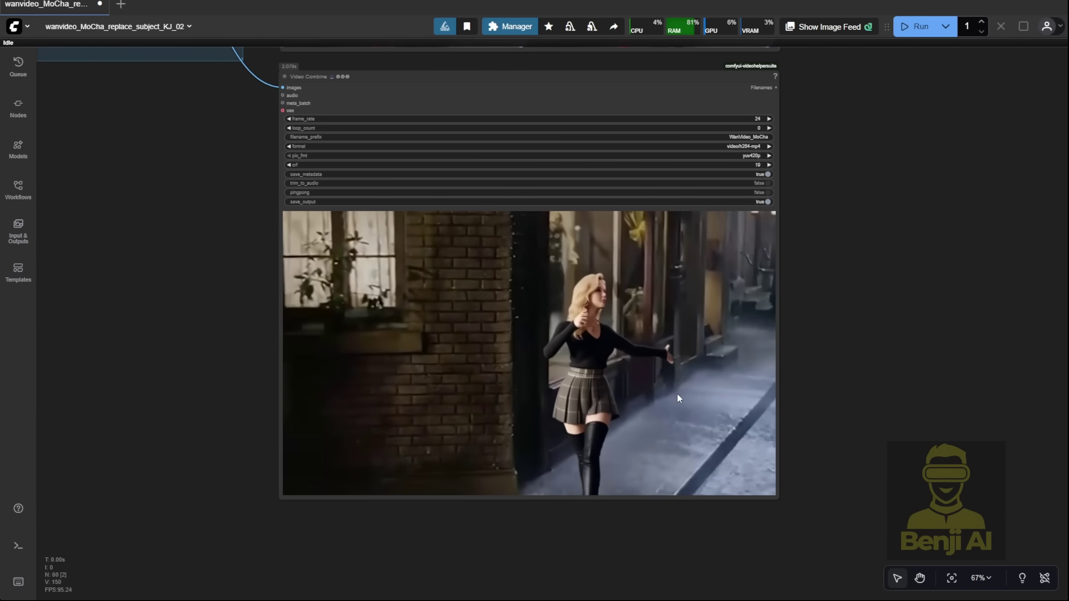
scroll(658, 378, up, 4)
scroll(962, 365, down, 3)
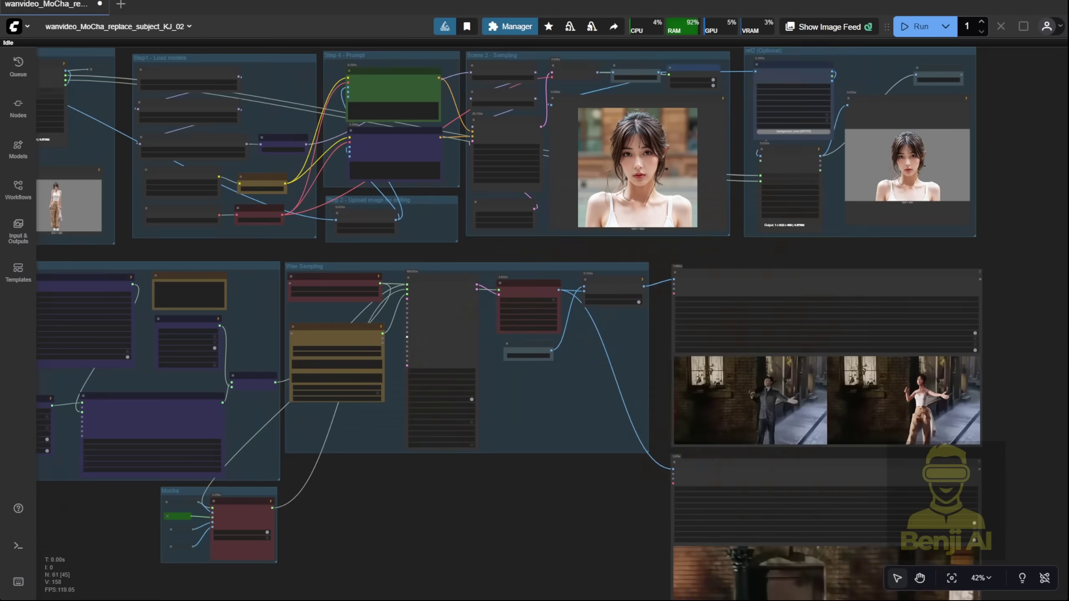
drag(606, 566, 367, 382)
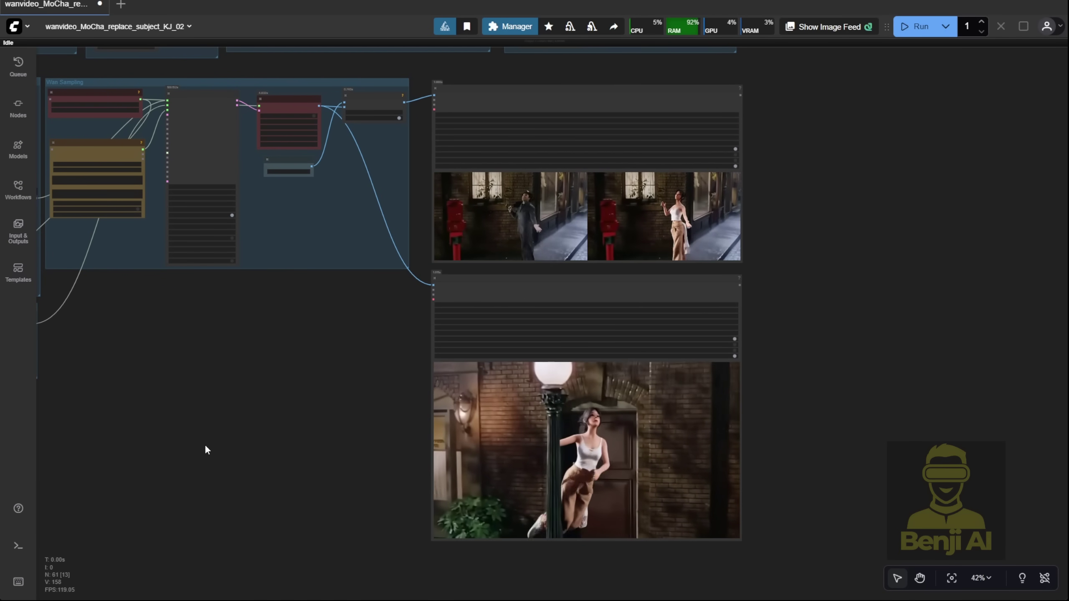
scroll(722, 463, up, 9)
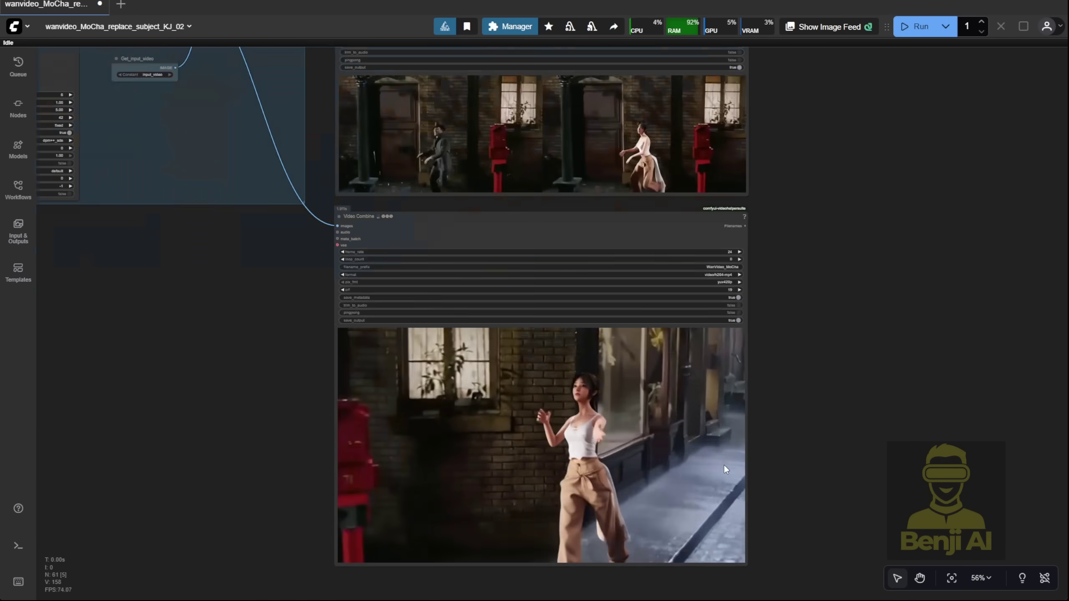
scroll(283, 406, down, 2)
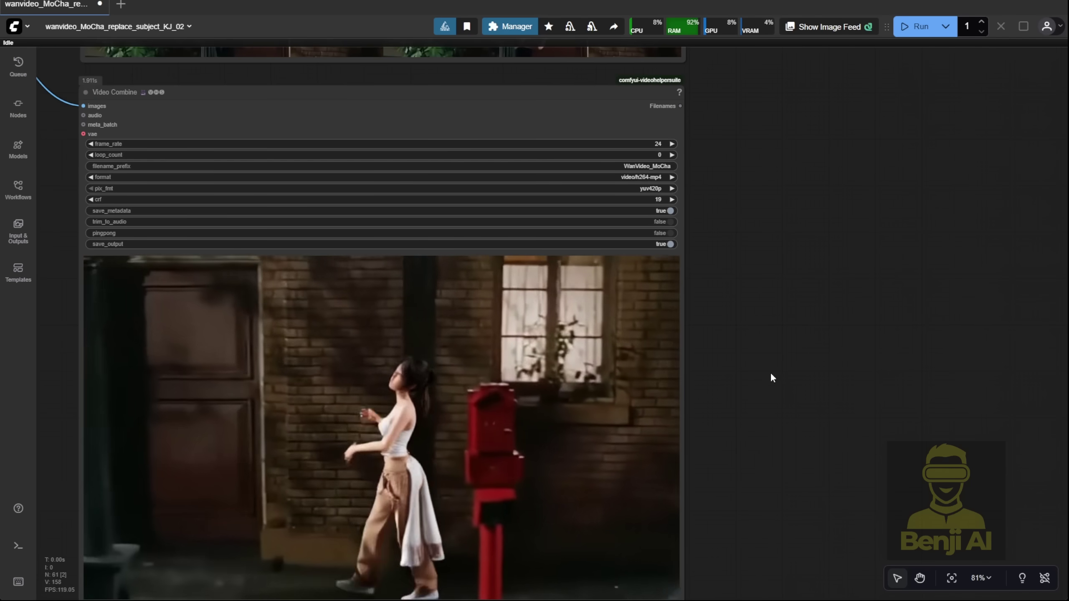
drag(770, 371, 855, 299)
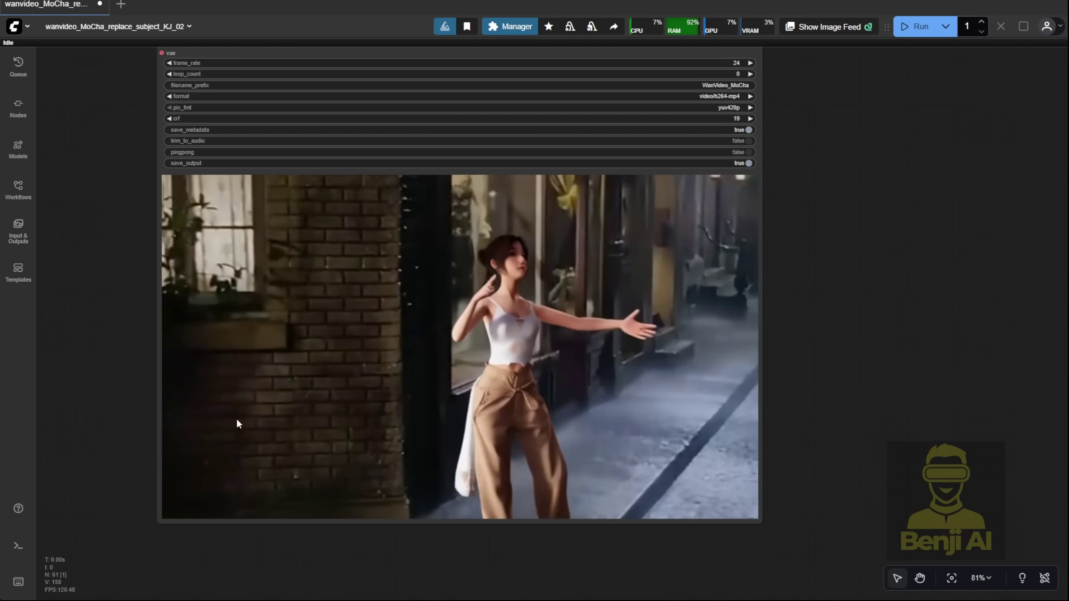
scroll(82, 290, down, 7)
drag(161, 293, 356, 420)
drag(144, 272, 842, 538)
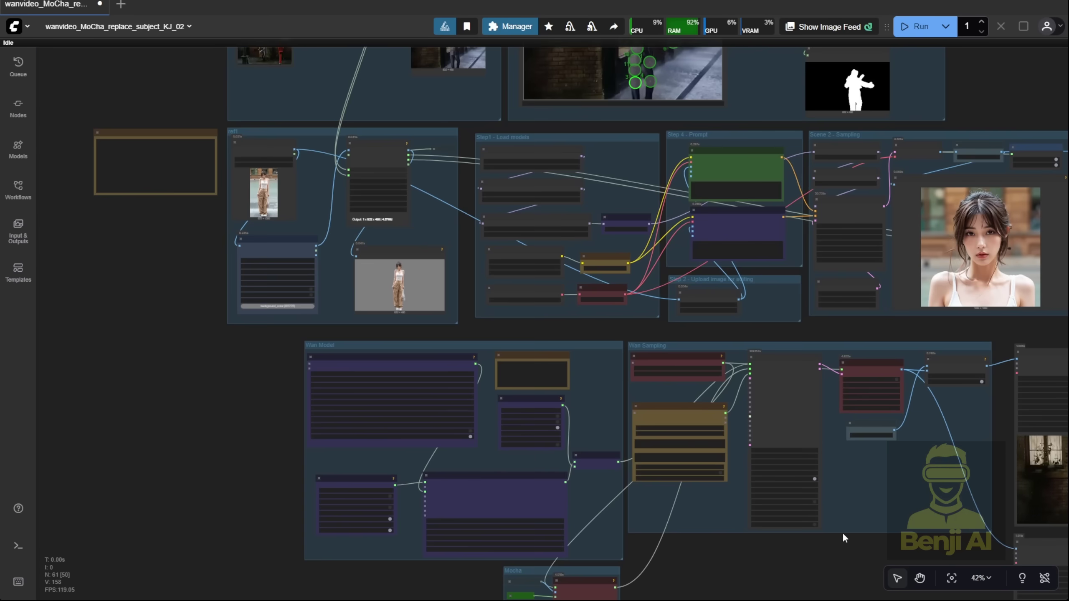
scroll(585, 287, up, 3)
scroll(312, 295, up, 13)
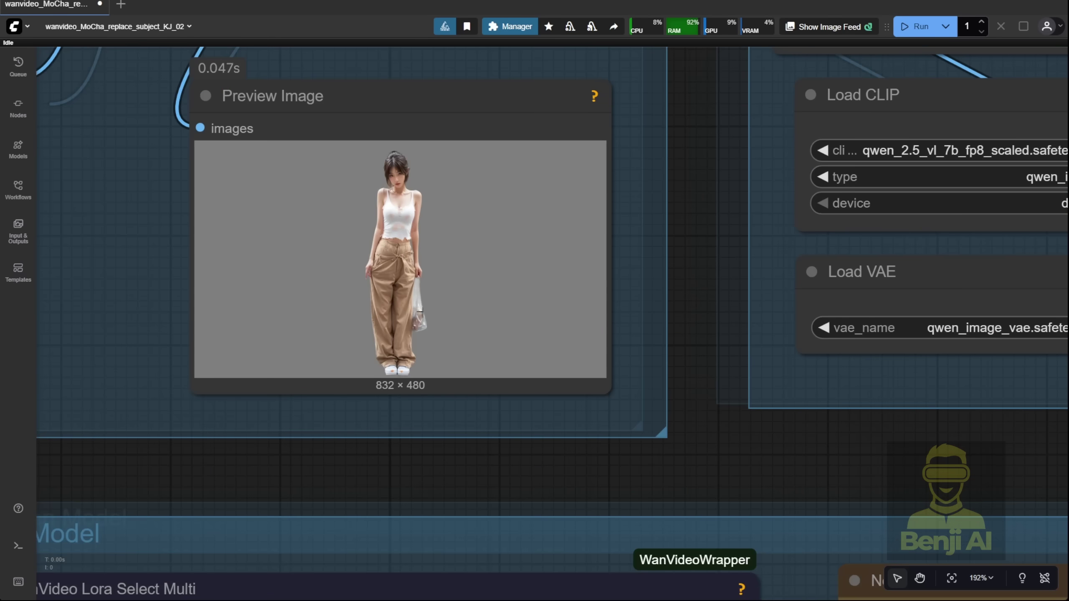
scroll(574, 501, down, 9)
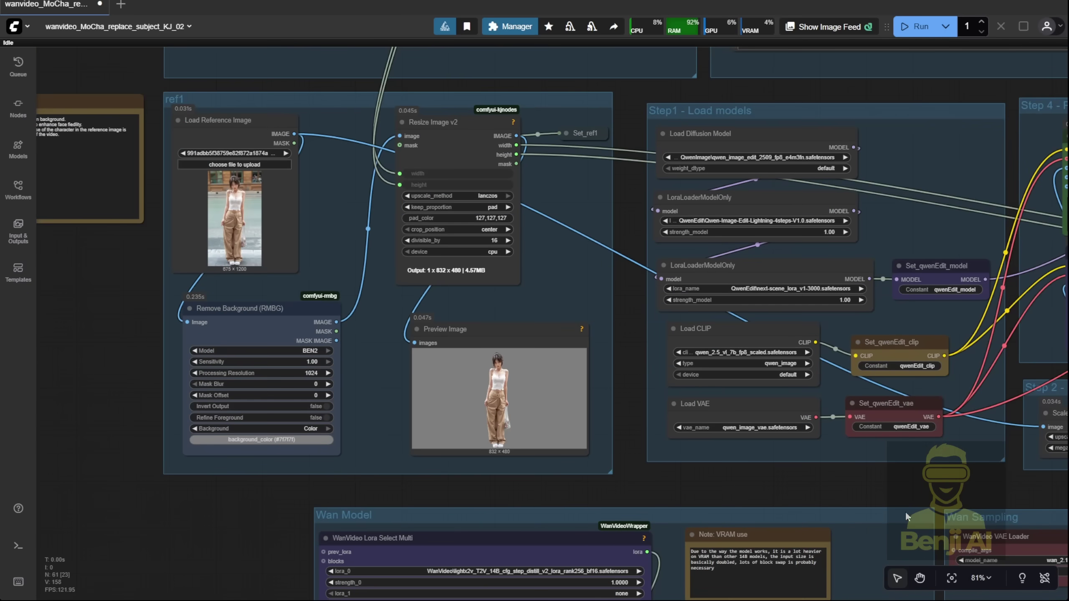
drag(824, 487, 804, 487)
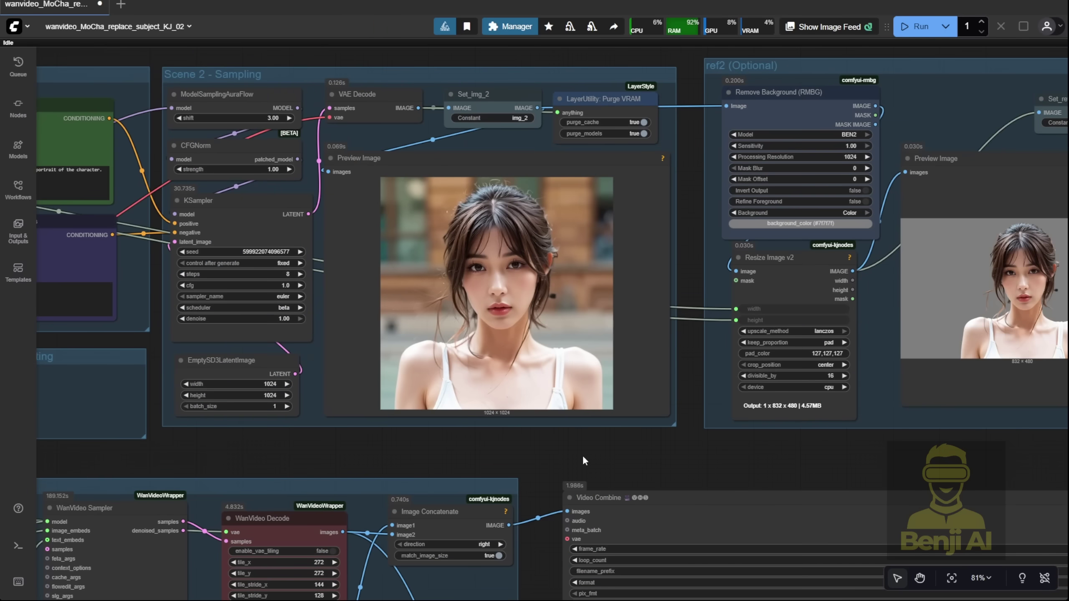
drag(583, 461, 472, 454)
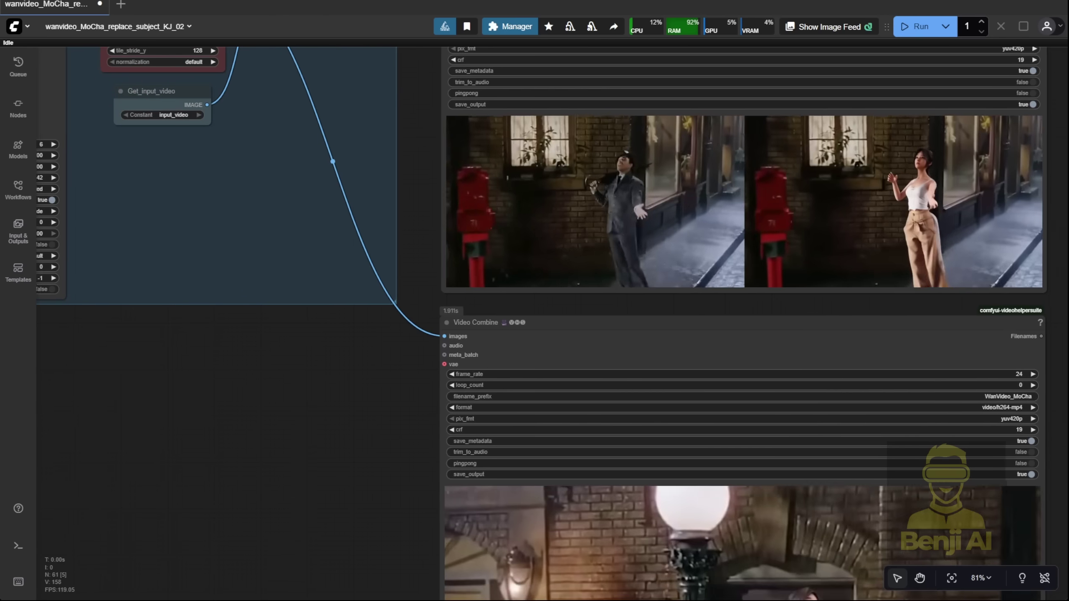
drag(412, 262, 222, 64)
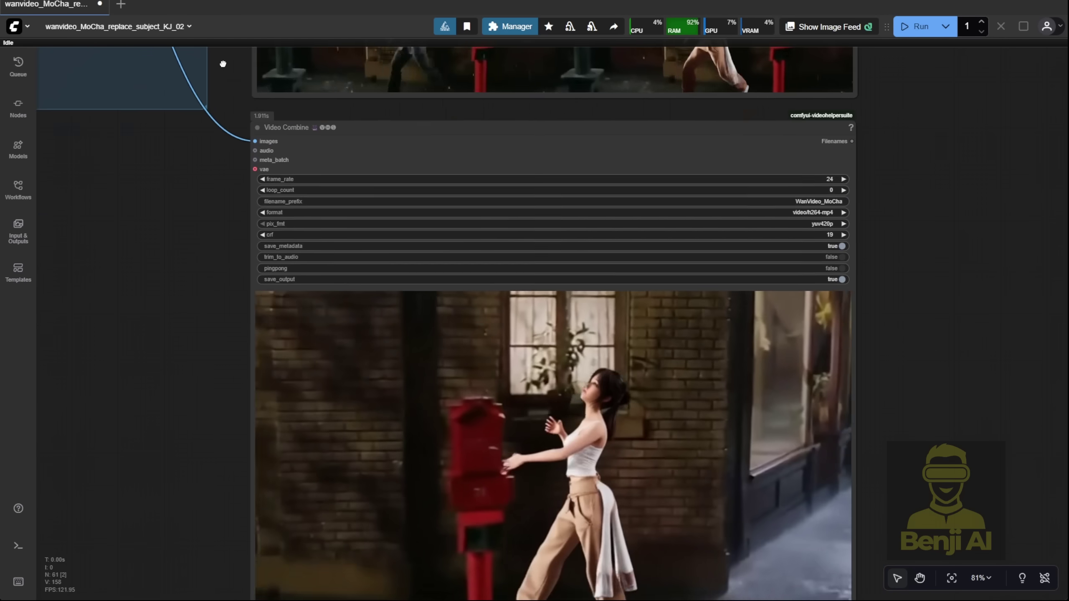
scroll(218, 355, down, 3)
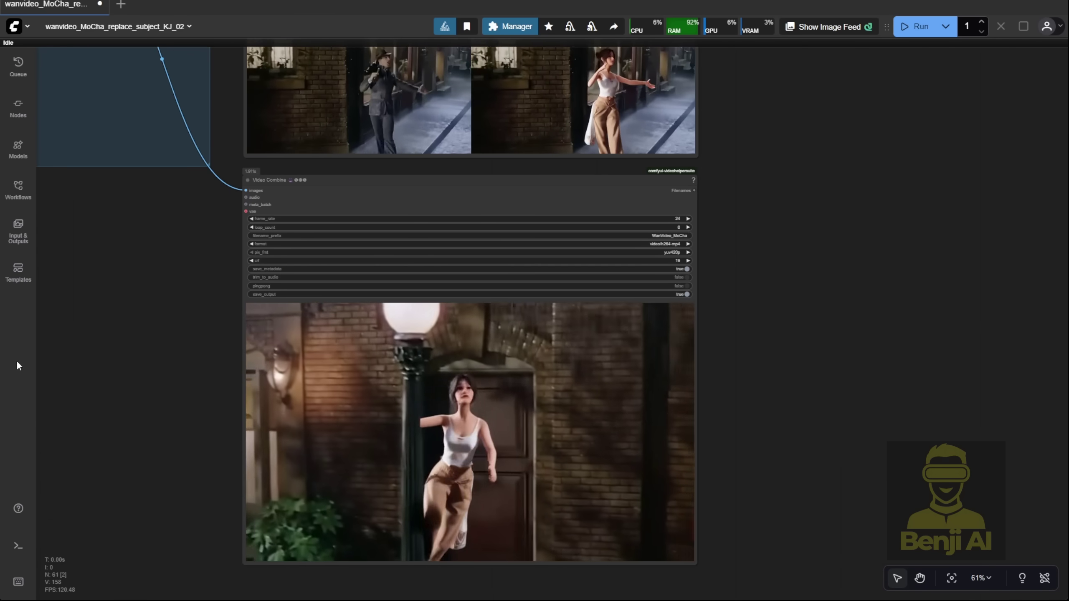